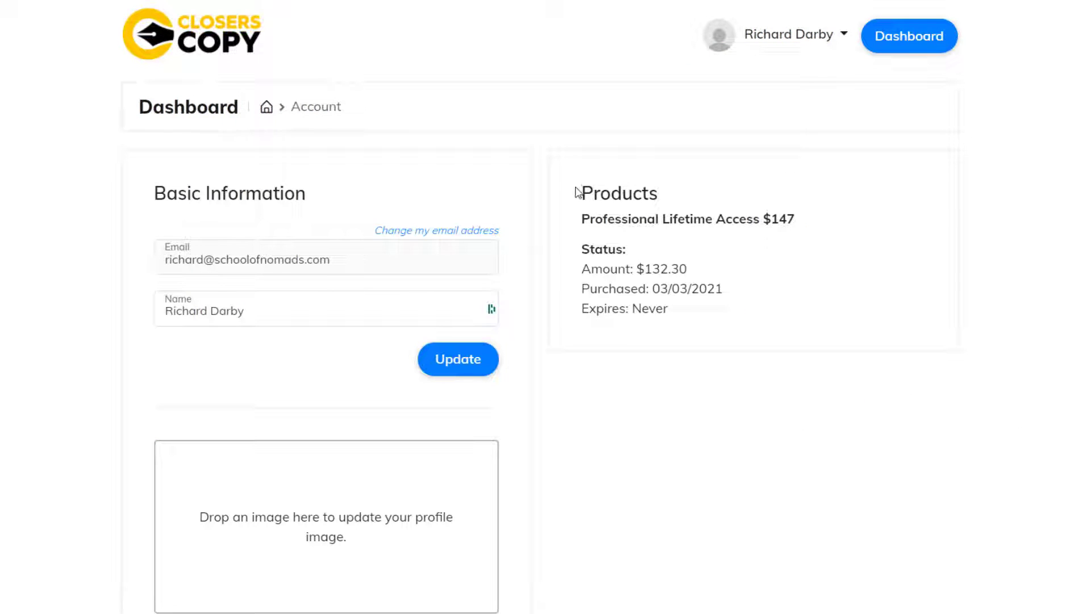
Create a new project named "test" from the projects dashboard, leaving the comment empty
{"action": "left_click_drag", "start_coordinate": [576, 187], "coordinate": [834, 305]}
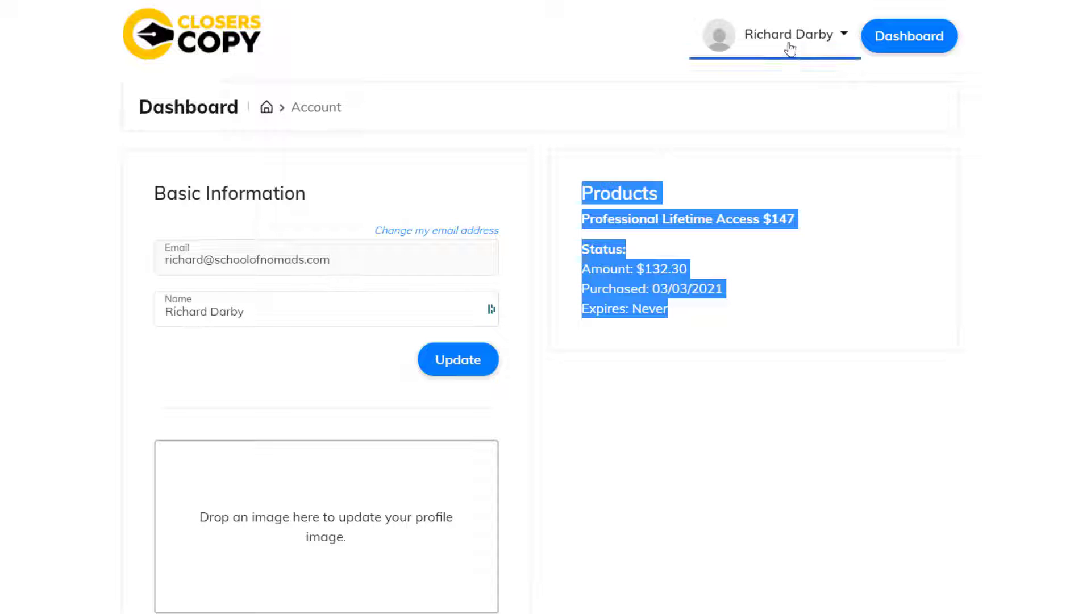
{"action": "left_click", "coordinate": [898, 54]}
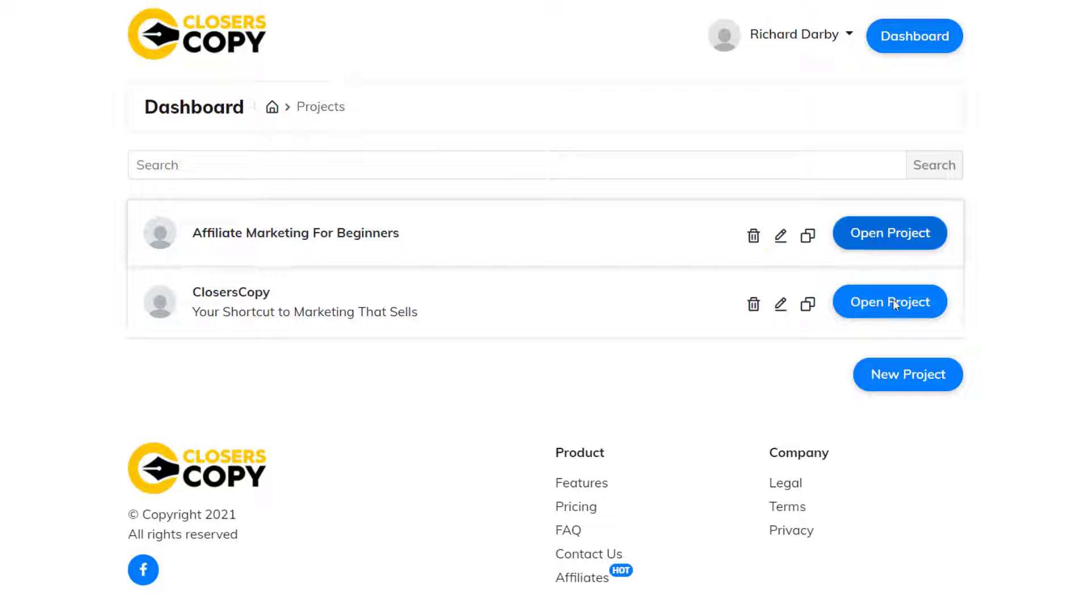
{"action": "left_click", "coordinate": [925, 382]}
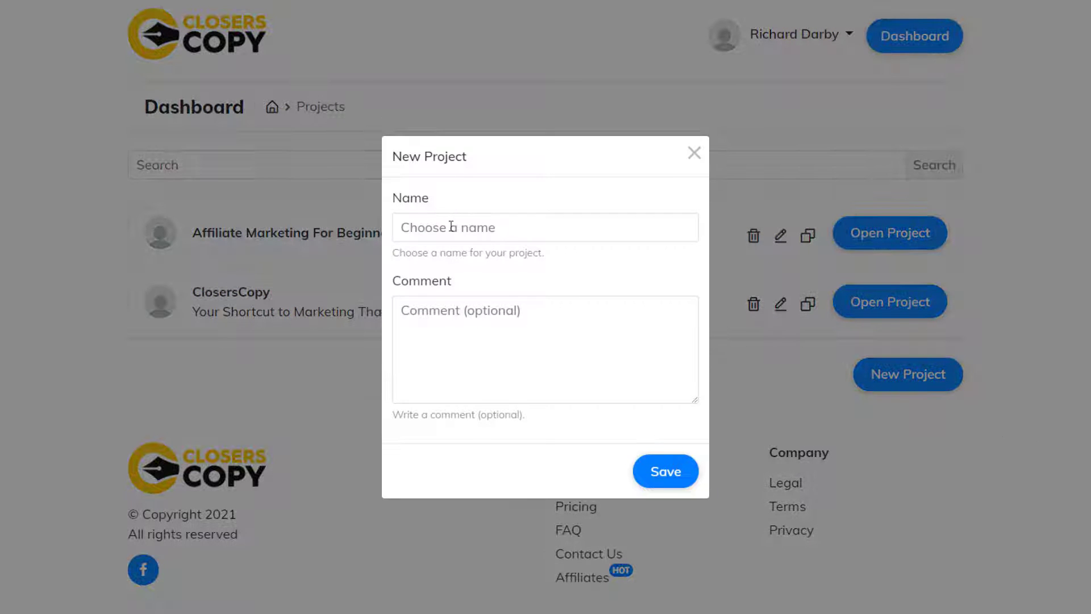
{"action": "left_click", "coordinate": [452, 227]}
{"action": "type", "text": "test"}
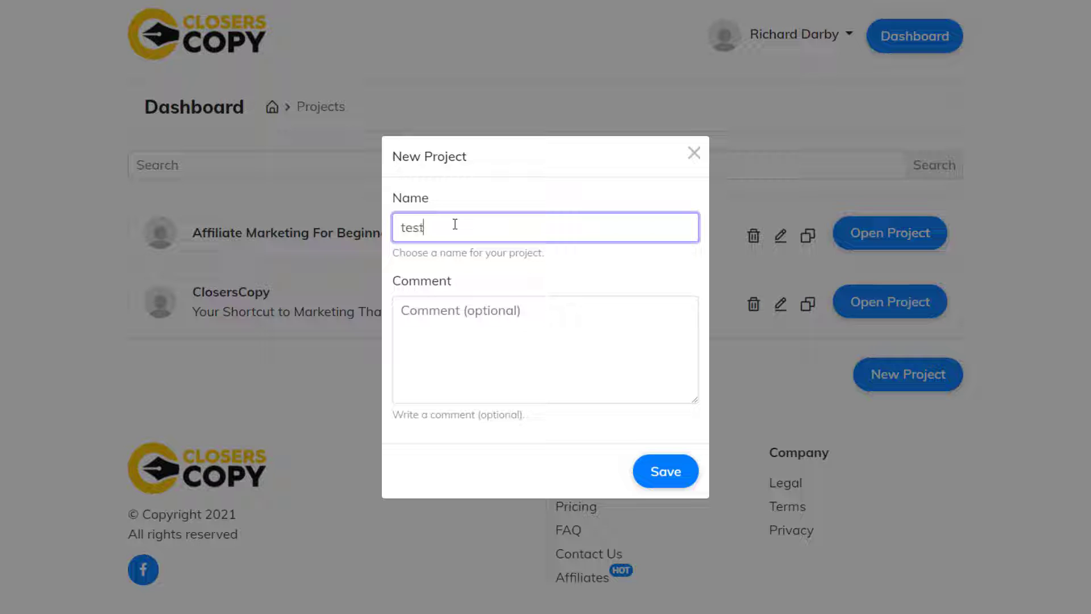
{"action": "key", "text": "Return"}
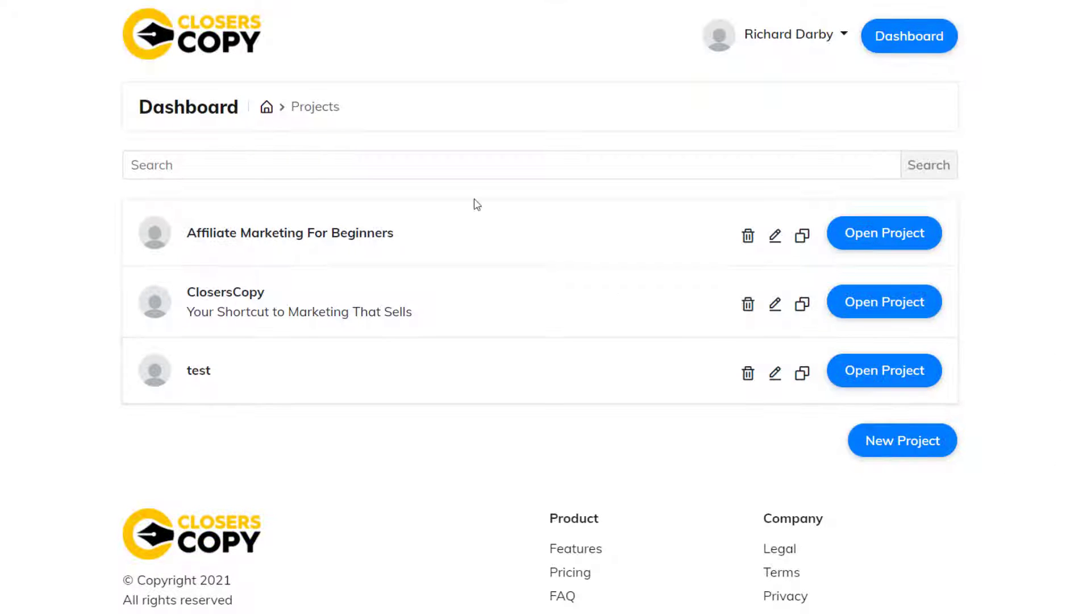
Create a document named "test1" in the test project and open it in the editor
{"action": "left_click", "coordinate": [868, 376]}
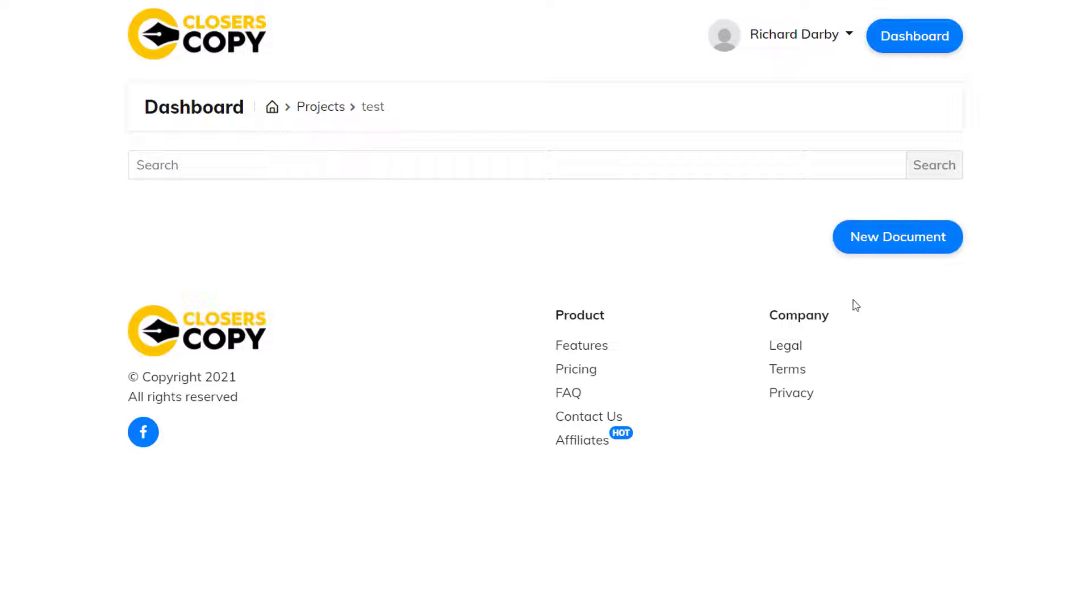
{"action": "left_click", "coordinate": [885, 241]}
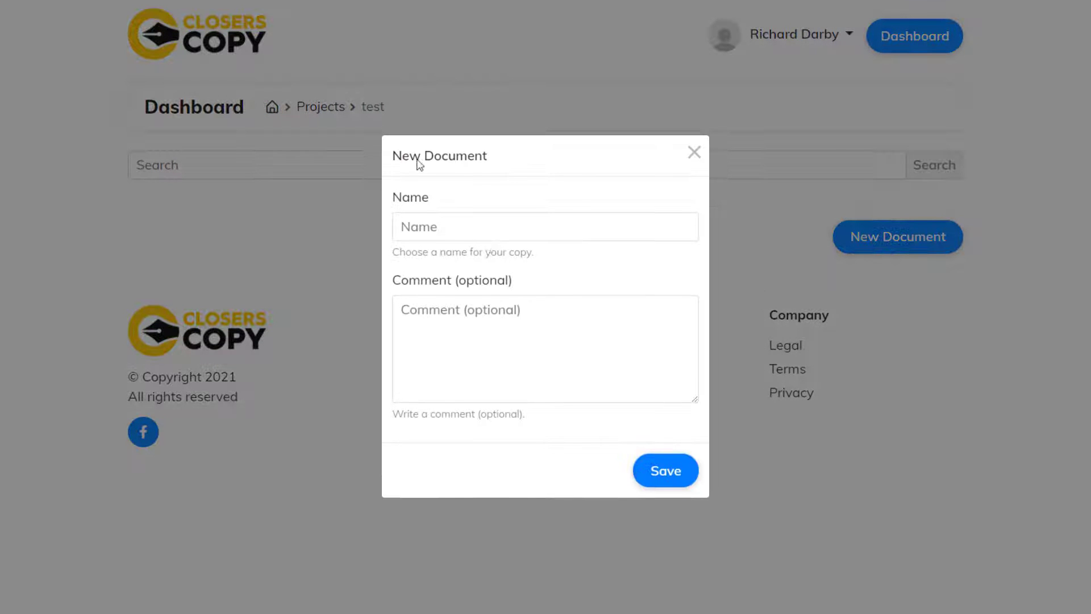
{"action": "left_click", "coordinate": [488, 226]}
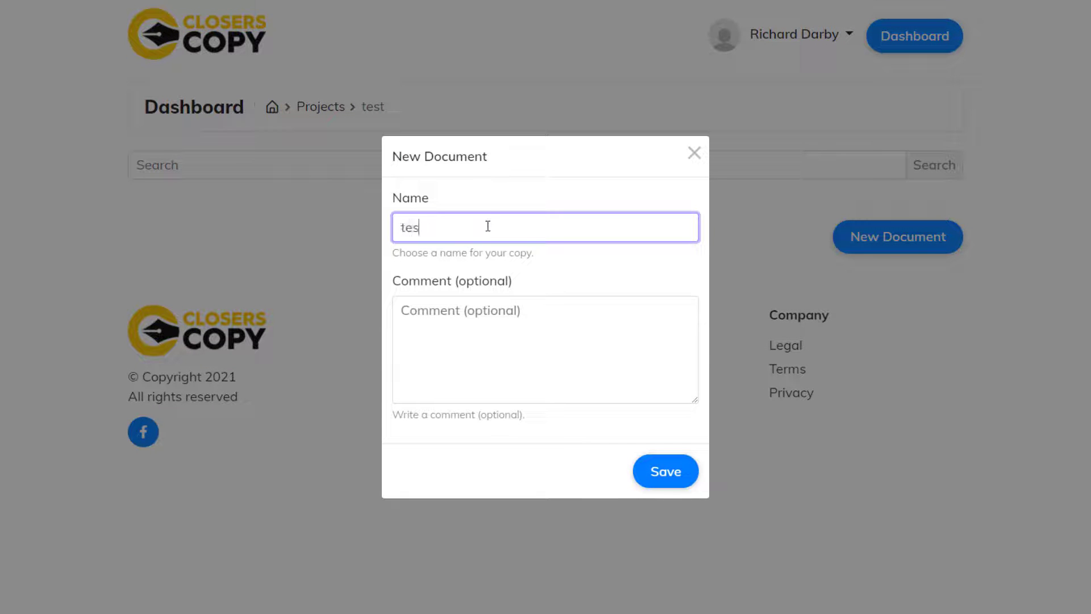
{"action": "left_click", "coordinate": [449, 325]}
{"action": "left_click", "coordinate": [666, 473]}
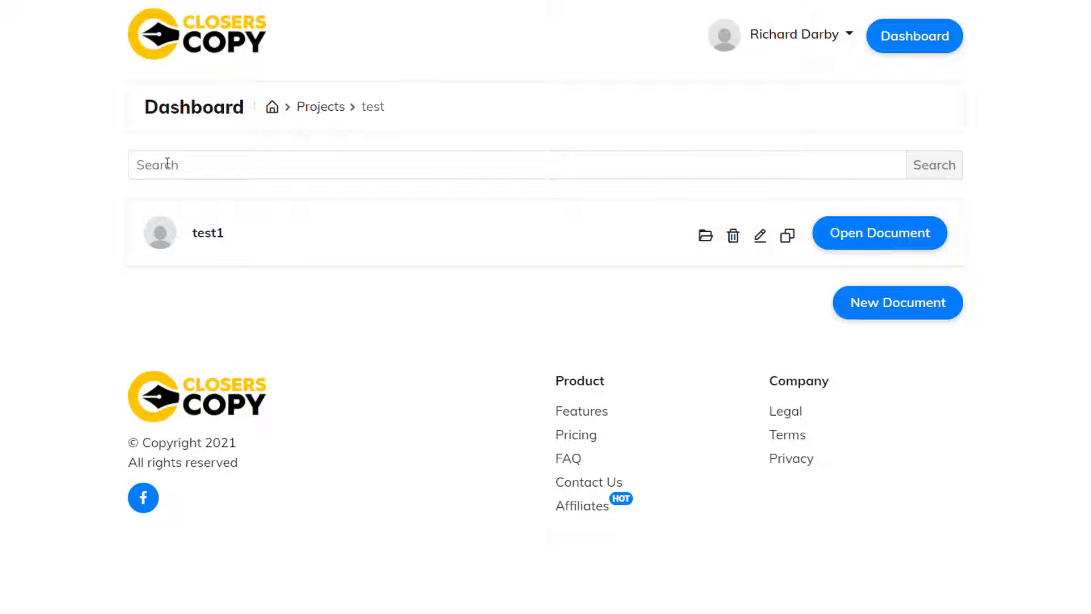
{"action": "left_click", "coordinate": [867, 243]}
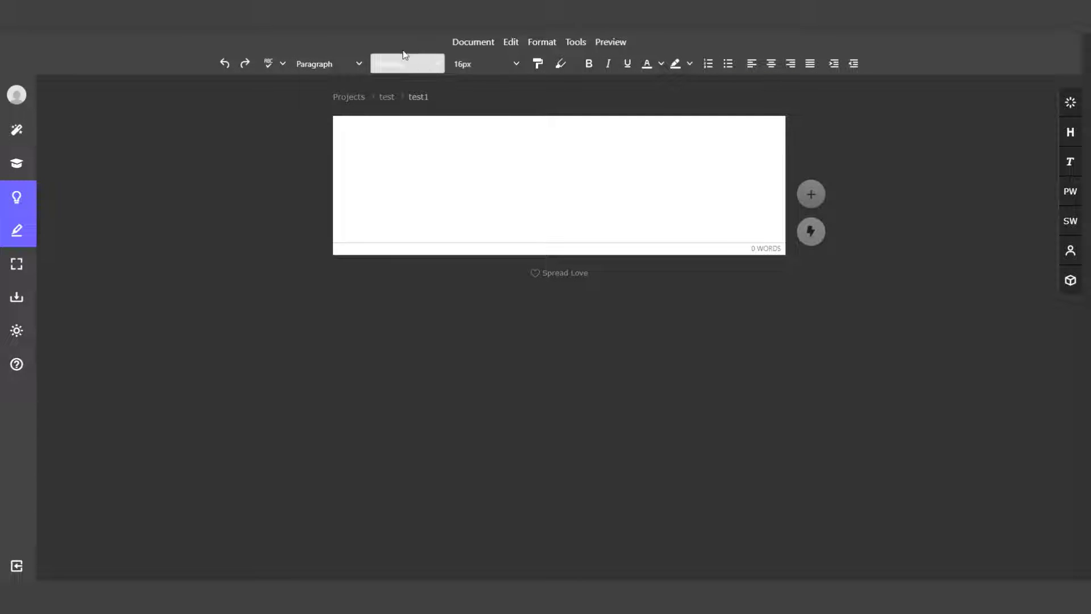
Examine the Copy Wizard's writing options and browse the Copywriting 101 lesson list
{"action": "left_click", "coordinate": [17, 134]}
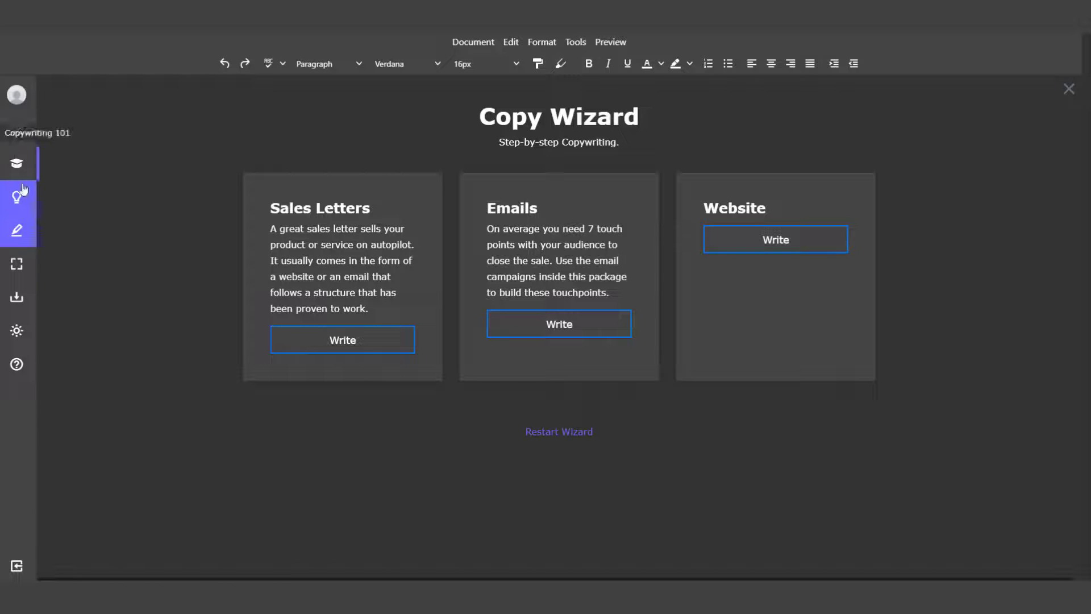
{"action": "left_click", "coordinate": [16, 165]}
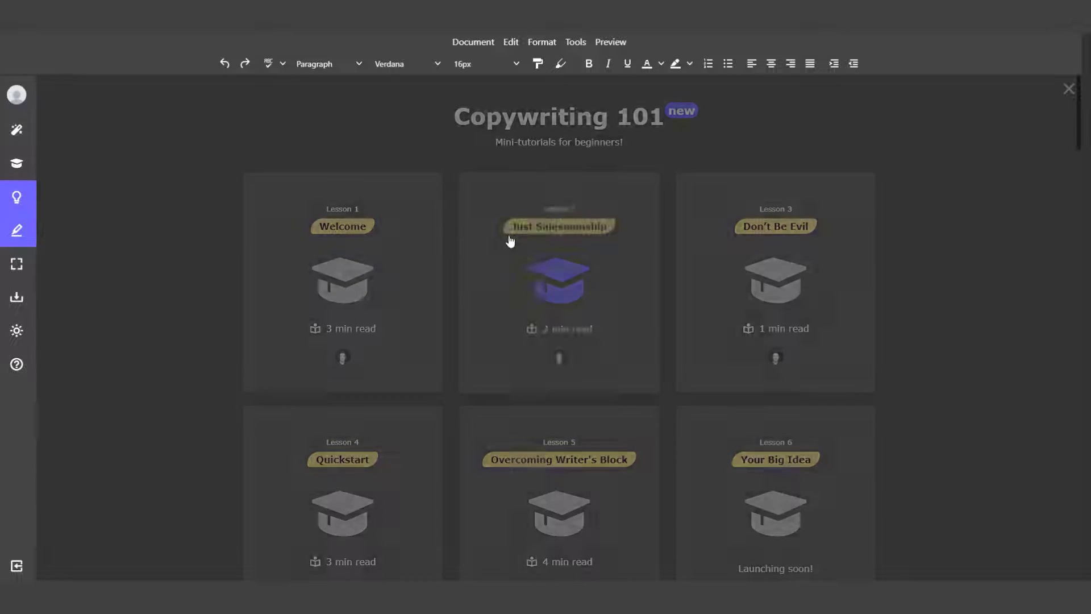
{"action": "scroll", "coordinate": [659, 330], "scroll_direction": "down", "scroll_amount": 3}
{"action": "scroll", "coordinate": [648, 336], "scroll_direction": "down", "scroll_amount": 10}
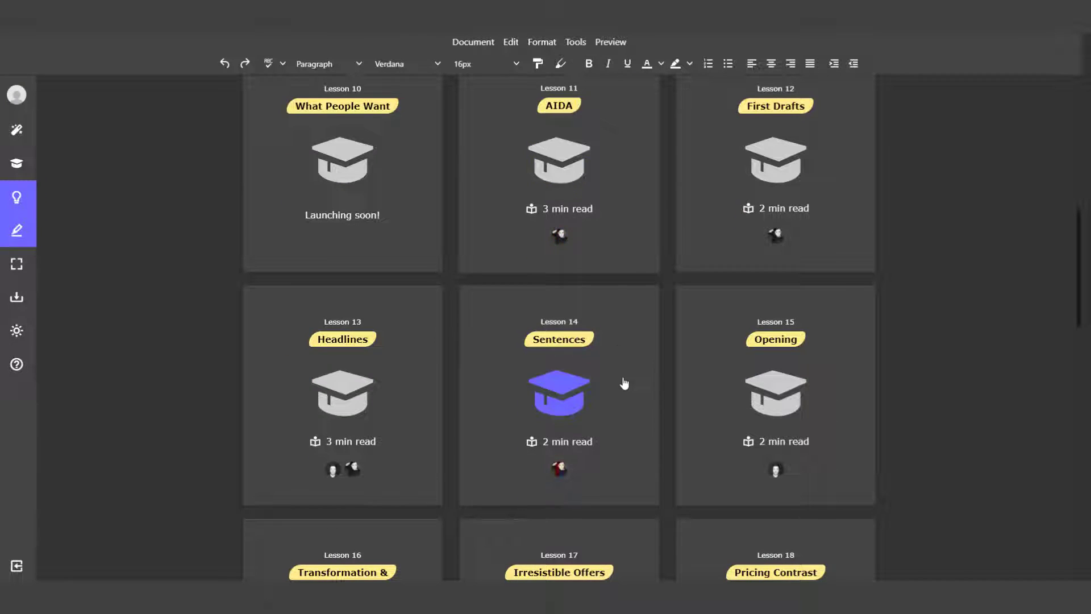
{"action": "scroll", "coordinate": [624, 383], "scroll_direction": "down", "scroll_amount": 5}
{"action": "scroll", "coordinate": [593, 451], "scroll_direction": "up", "scroll_amount": 15}
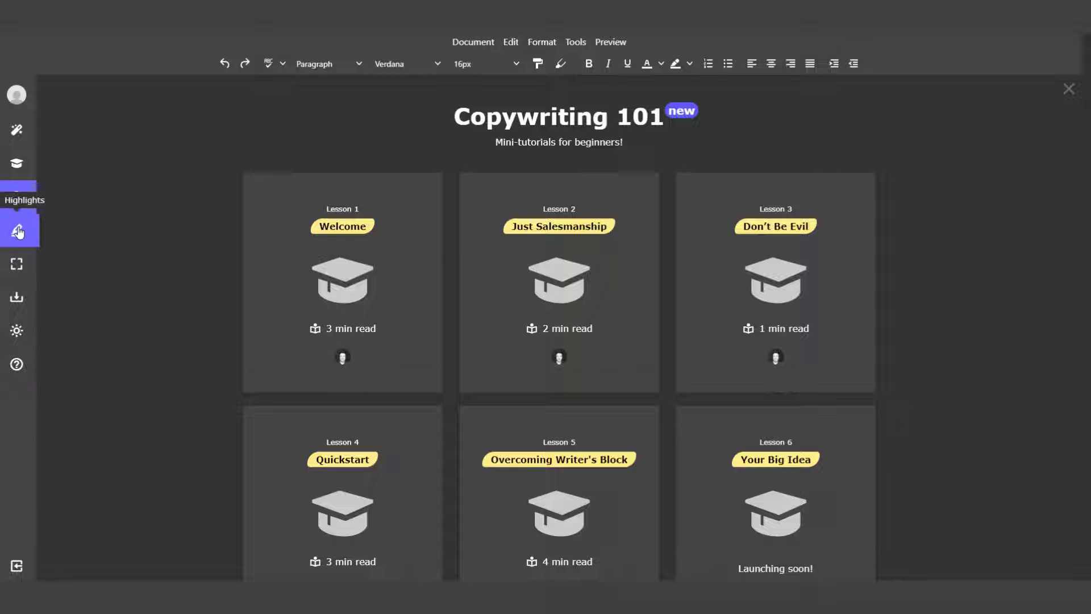
Switch the editor to light mode
{"action": "left_click", "coordinate": [16, 266]}
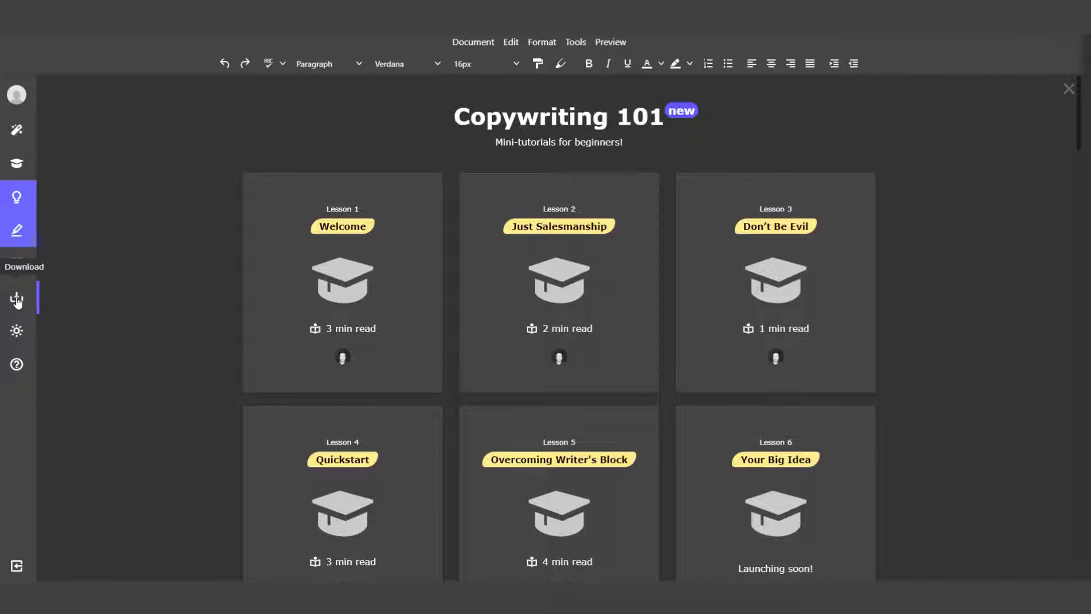
{"action": "left_click", "coordinate": [16, 331]}
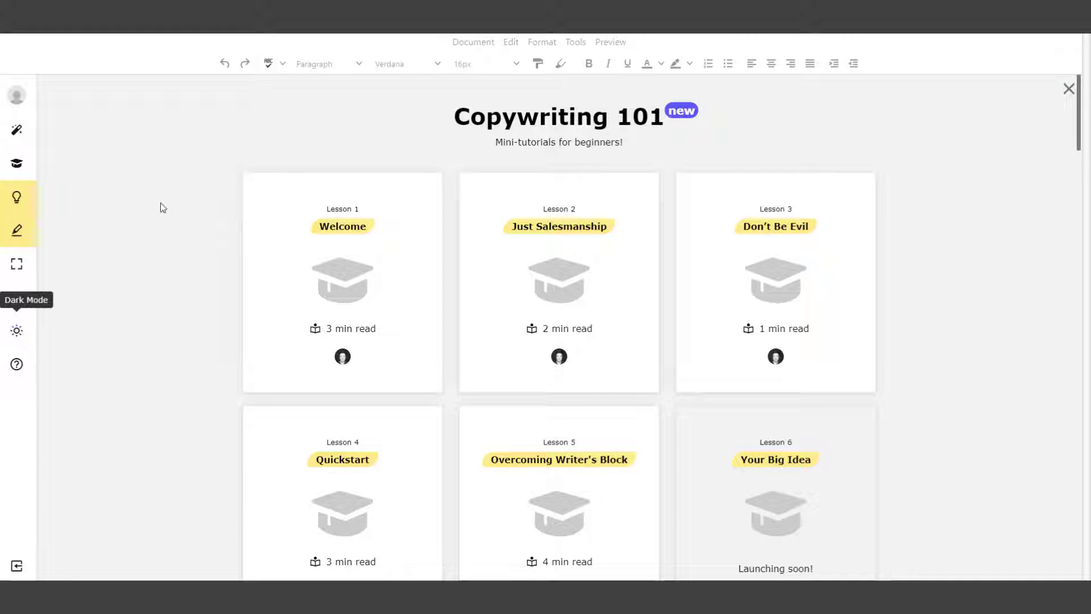
Start the guided tour, advance it to the Copywriting 101 stop, and close the lessons page
{"action": "left_click", "coordinate": [17, 365]}
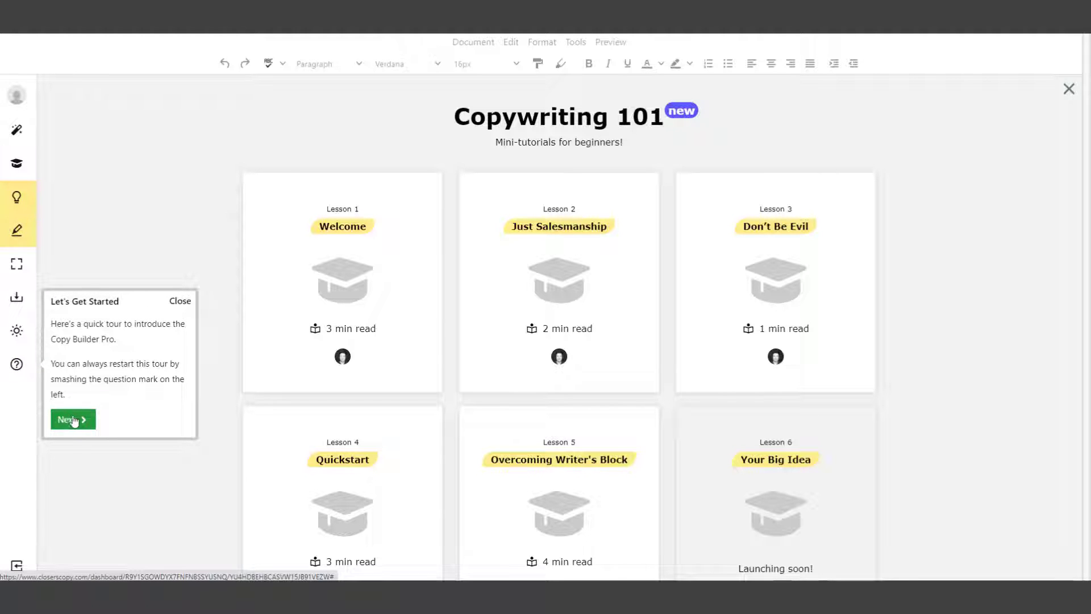
{"action": "left_click", "coordinate": [74, 420]}
{"action": "left_click", "coordinate": [70, 178]}
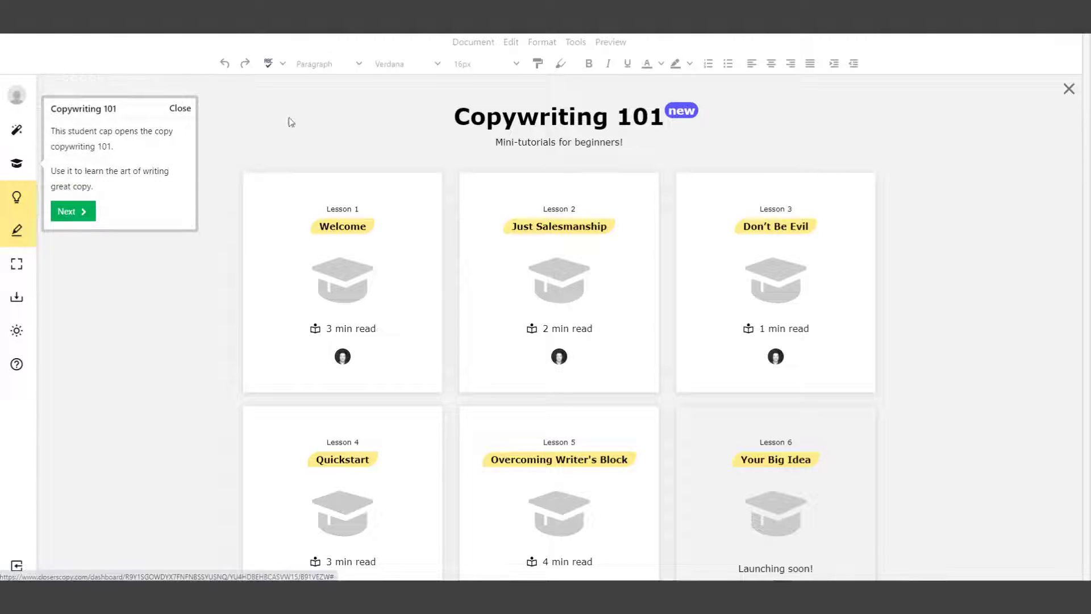
{"action": "left_click", "coordinate": [1069, 89]}
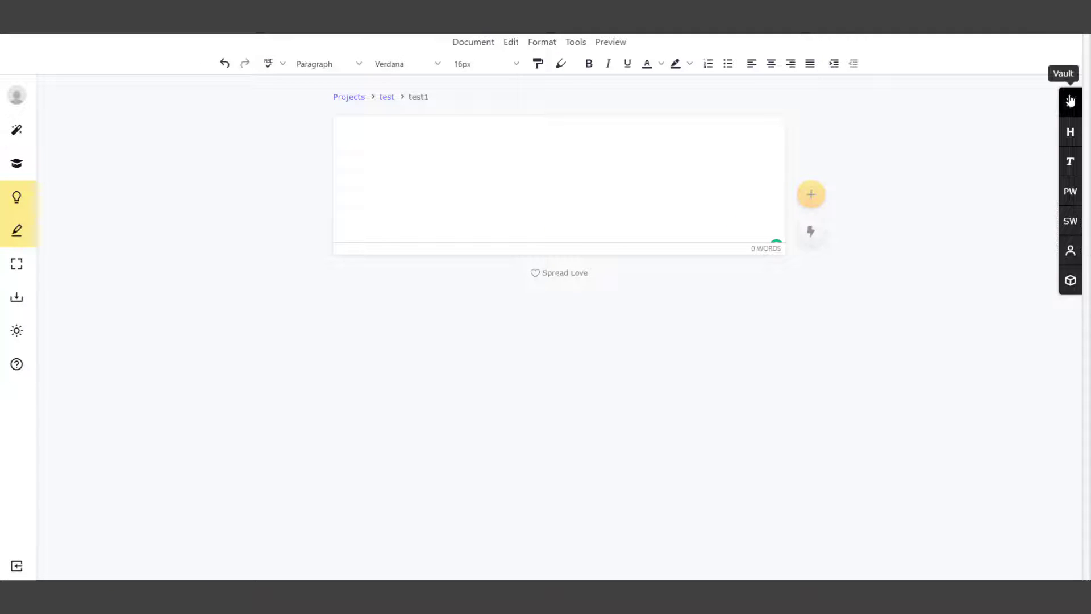
Preview the Photo Editor and Plus Size Fashion templates in the Vault without adding either, and close it
{"action": "left_click", "coordinate": [1069, 103]}
{"action": "scroll", "coordinate": [759, 290], "scroll_direction": "down", "scroll_amount": 2}
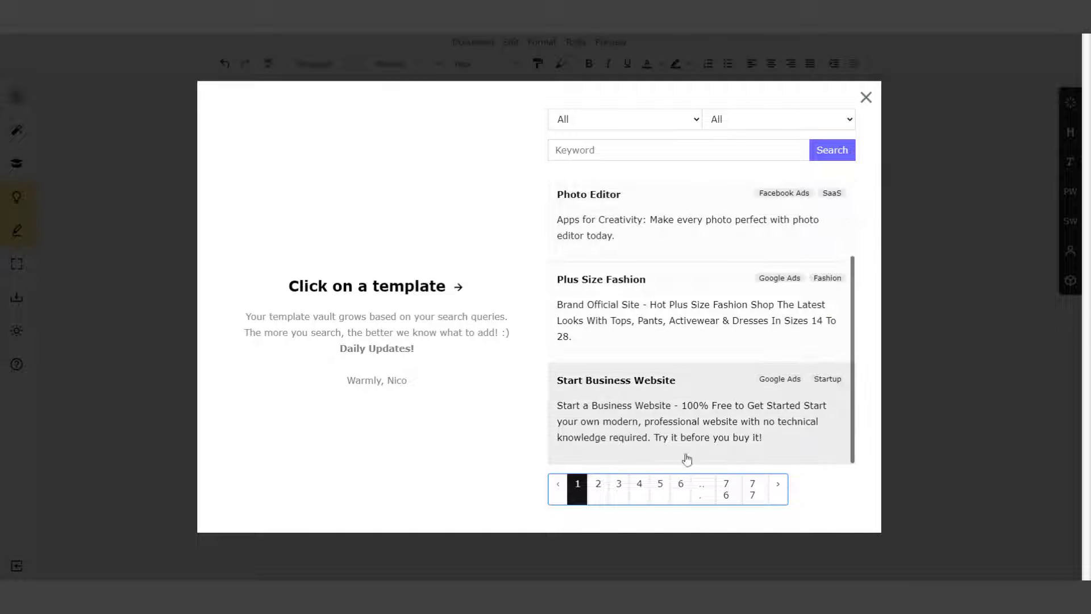
{"action": "left_click", "coordinate": [590, 232]}
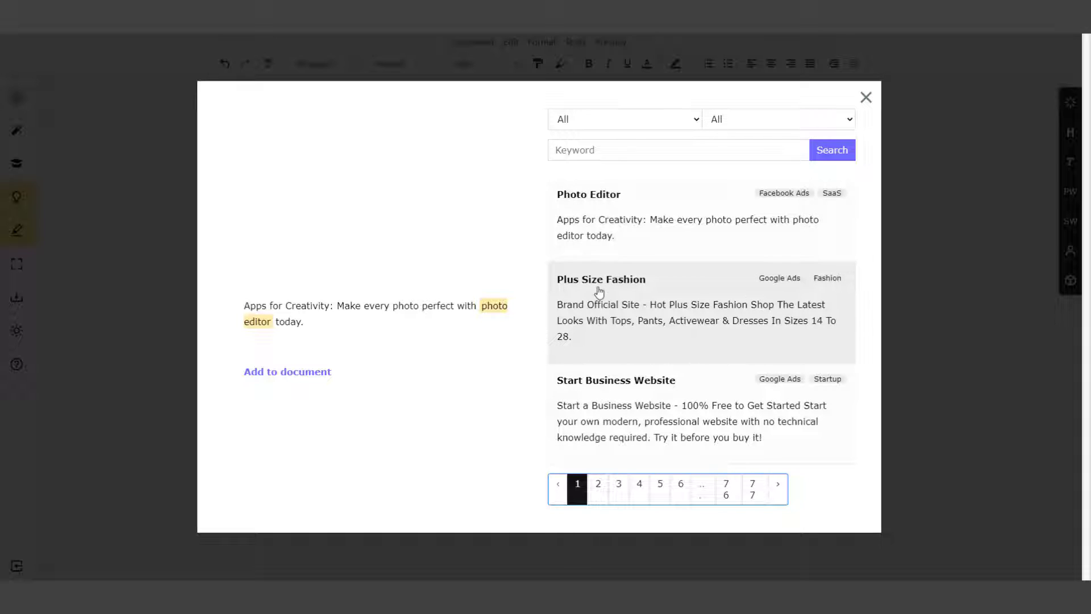
{"action": "left_click", "coordinate": [574, 287]}
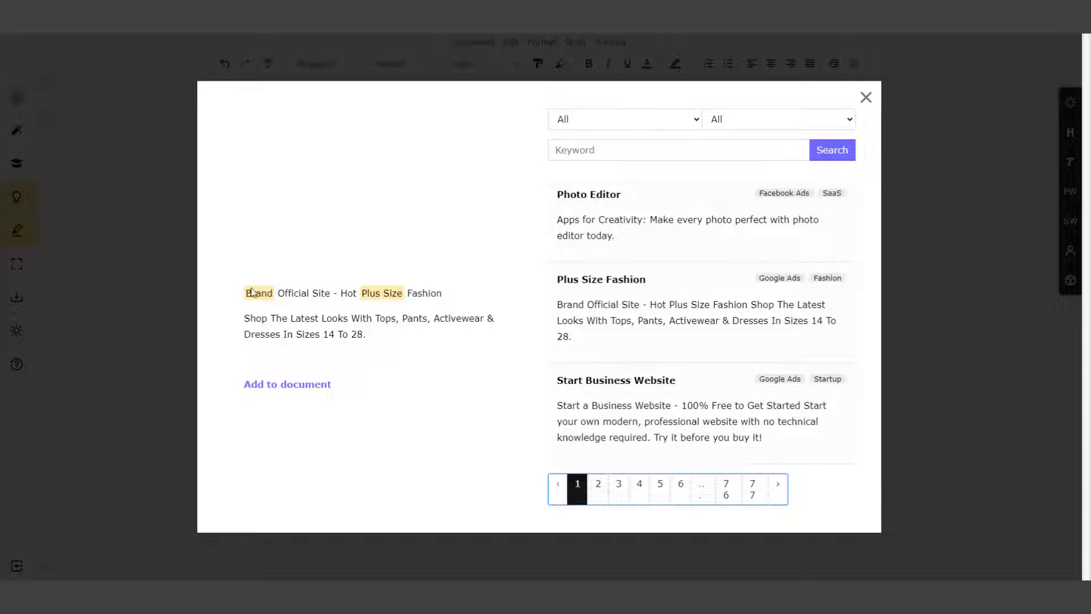
{"action": "left_click", "coordinate": [866, 97]}
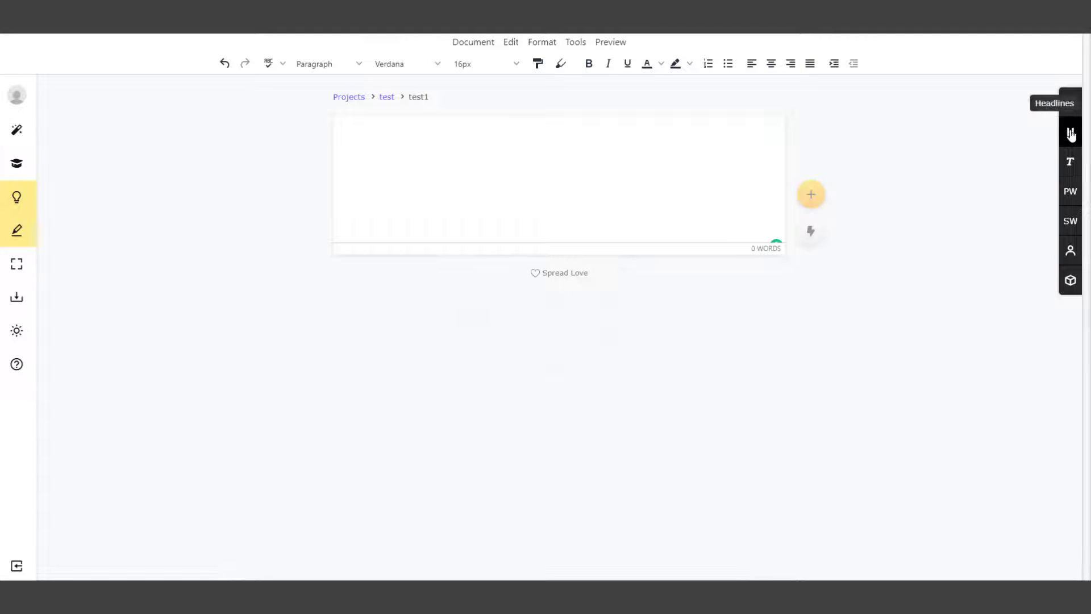
Generate headline ideas and add "Let ClosersCopy Work On Your "No Sales" Problems for Just 3 Months - And You'll See The Difference" to the document
{"action": "left_click", "coordinate": [1071, 134]}
{"action": "left_click", "coordinate": [983, 153]}
{"action": "scroll", "coordinate": [557, 358], "scroll_direction": "down", "scroll_amount": 10}
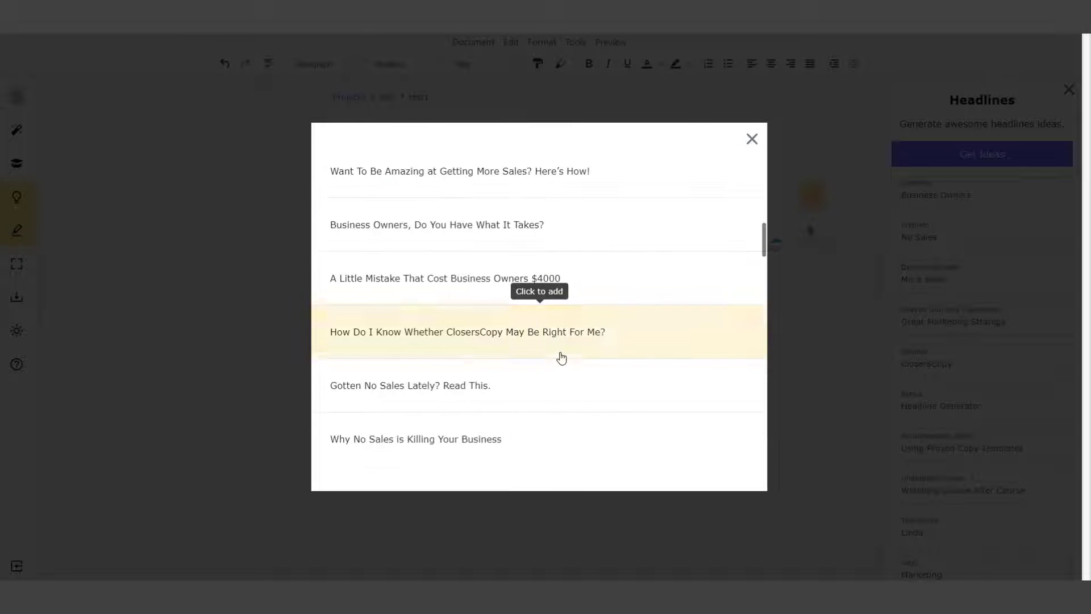
{"action": "scroll", "coordinate": [558, 355], "scroll_direction": "down", "scroll_amount": 5}
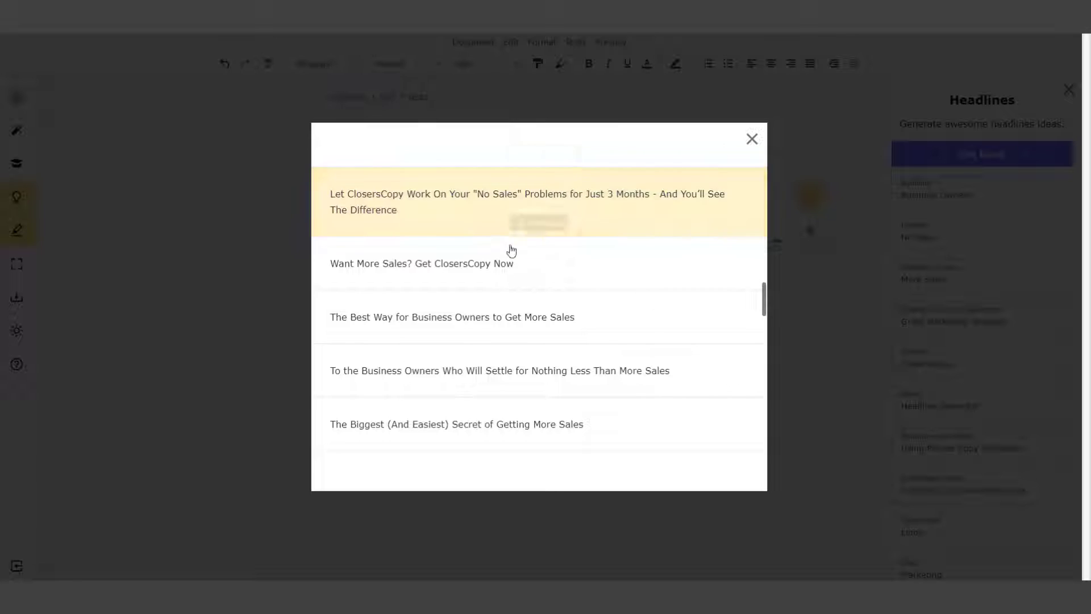
{"action": "left_click", "coordinate": [445, 212]}
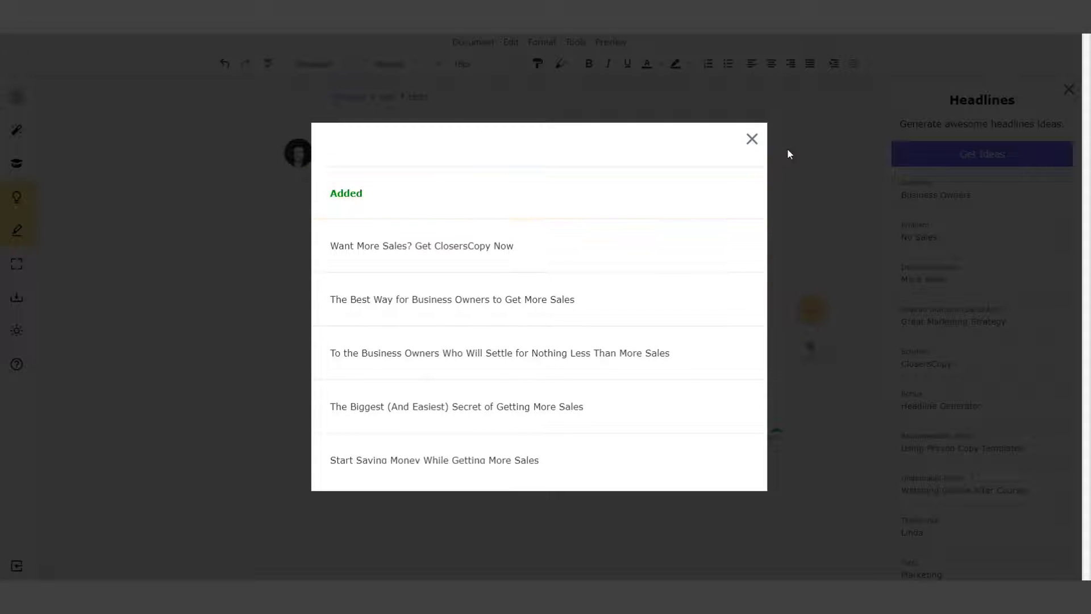
{"action": "left_click", "coordinate": [752, 139]}
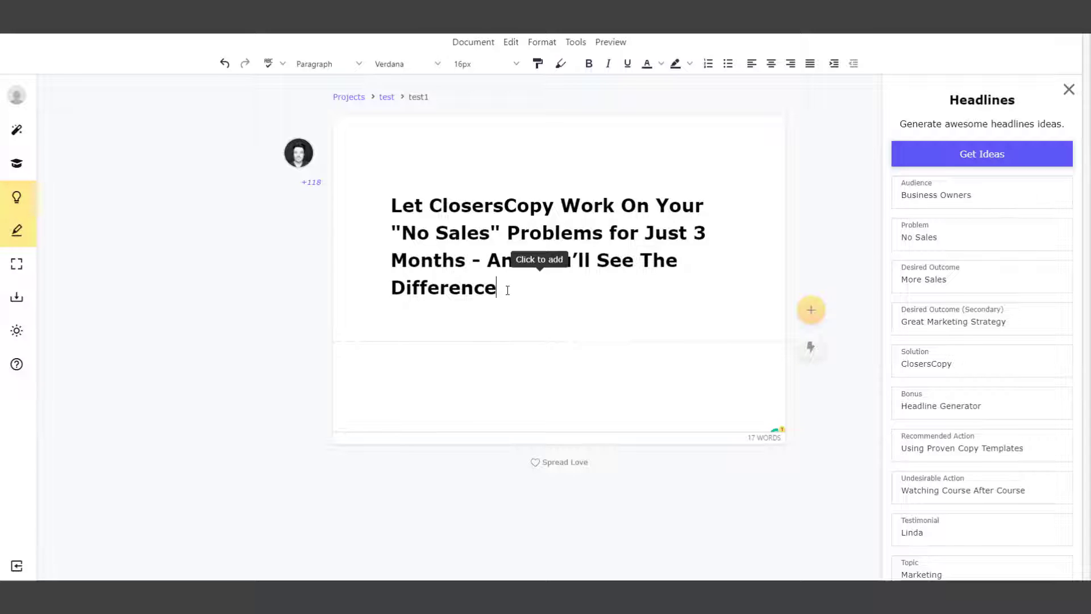
Clear all content from the test1 document
{"action": "key", "text": "ctrl+a"}
{"action": "left_click", "coordinate": [466, 43]}
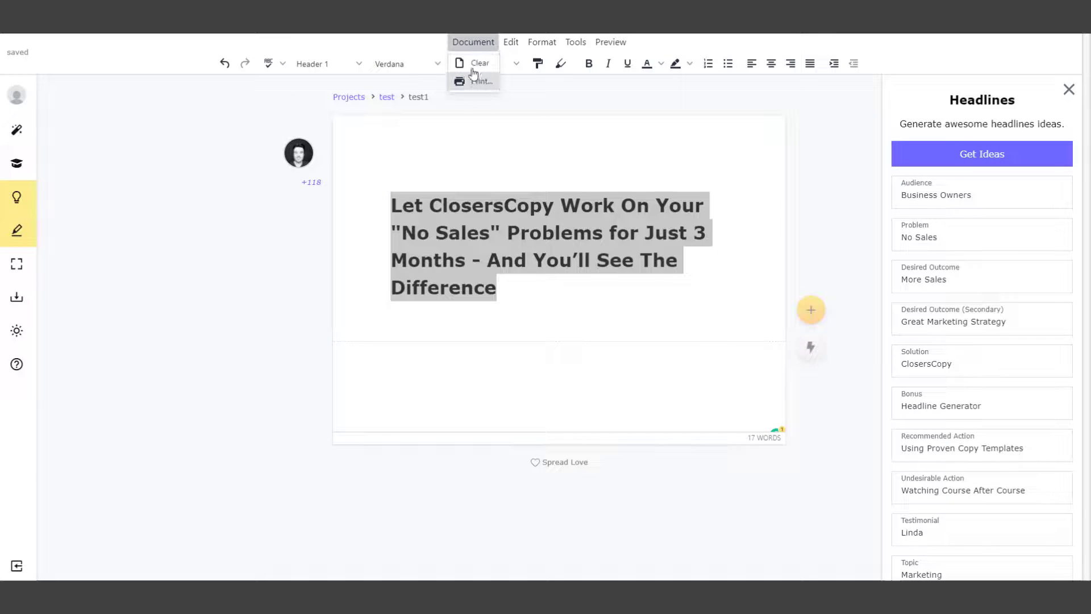
{"action": "left_click", "coordinate": [473, 69]}
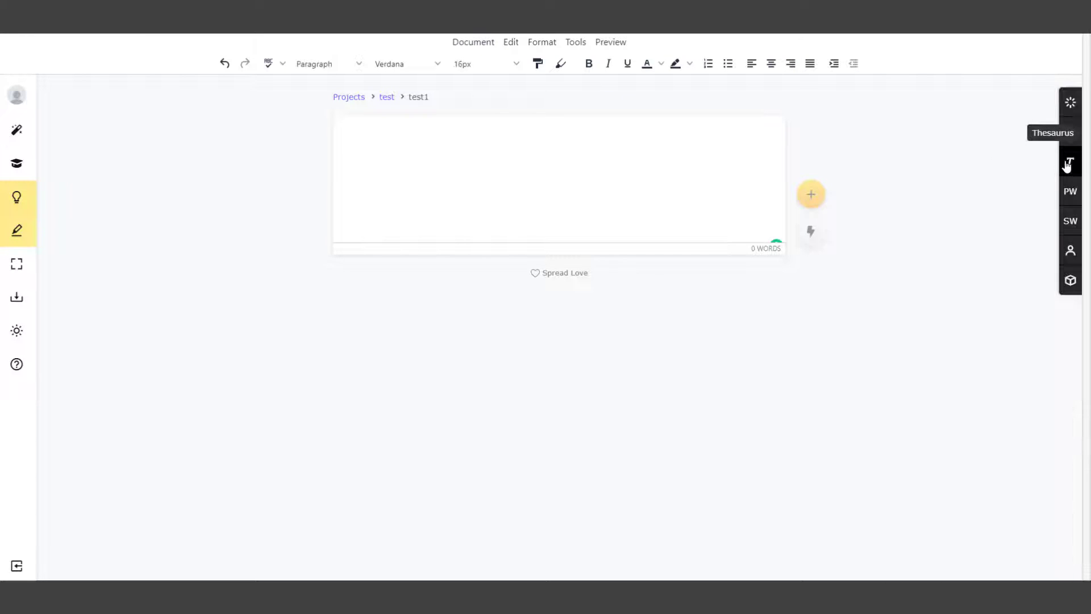
View the thesaurus entries for "great" and close the thesaurus
{"action": "left_click", "coordinate": [1069, 163]}
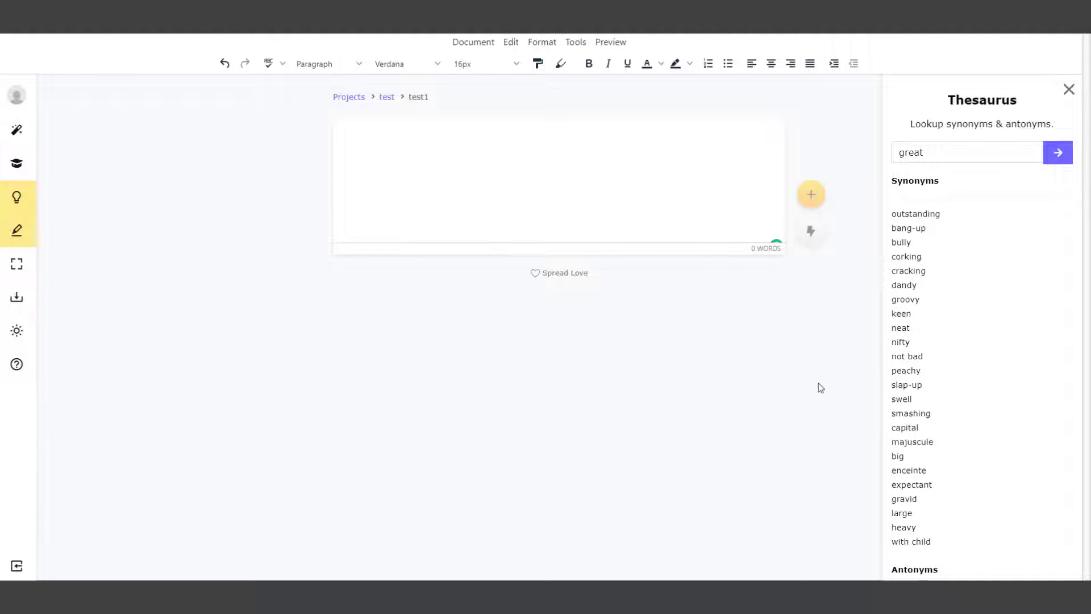
{"action": "left_click", "coordinate": [1069, 90]}
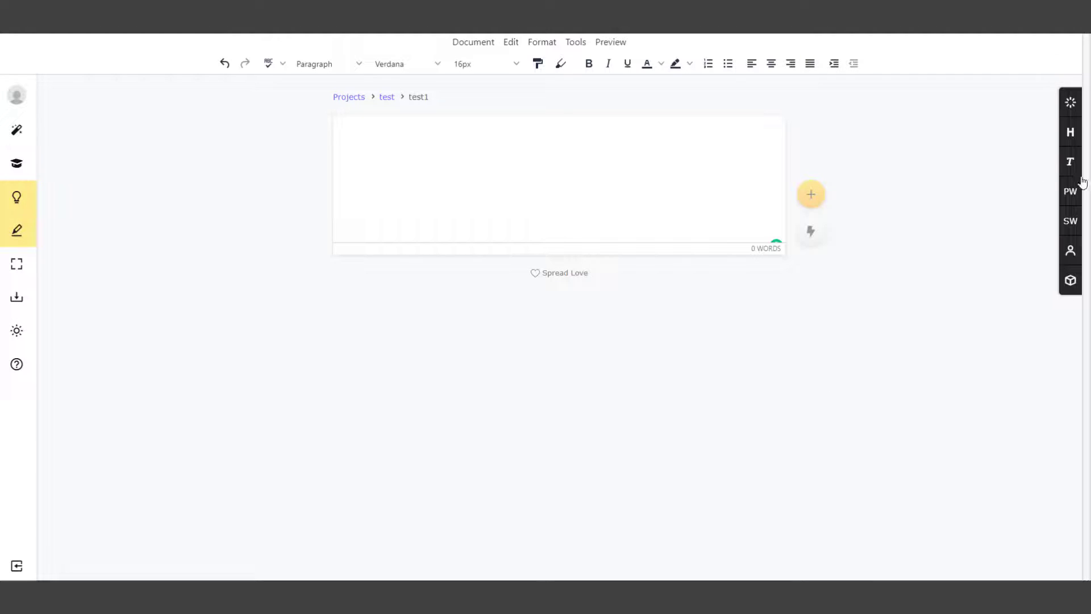
Browse the power words library through the entries in the Anger category
{"action": "left_click", "coordinate": [1071, 195]}
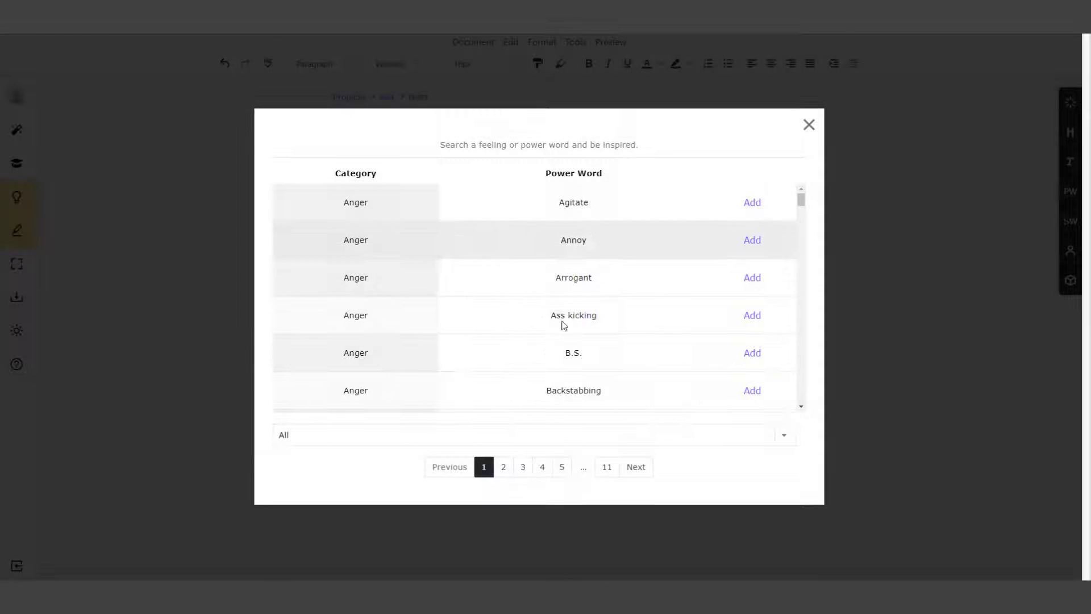
{"action": "scroll", "coordinate": [624, 333], "scroll_direction": "down", "scroll_amount": 15}
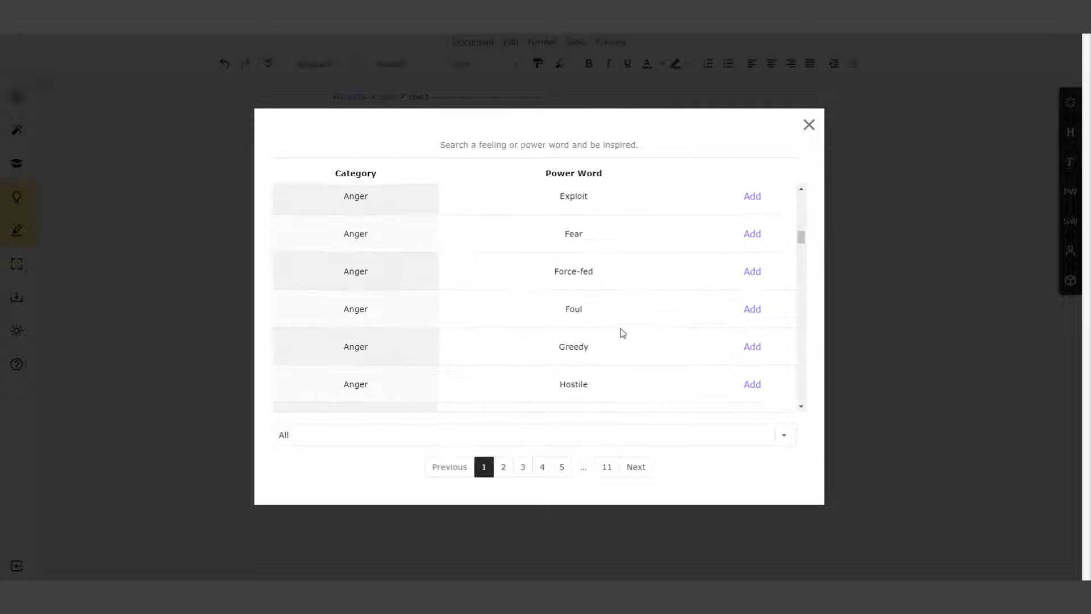
{"action": "scroll", "coordinate": [624, 347], "scroll_direction": "down", "scroll_amount": 20}
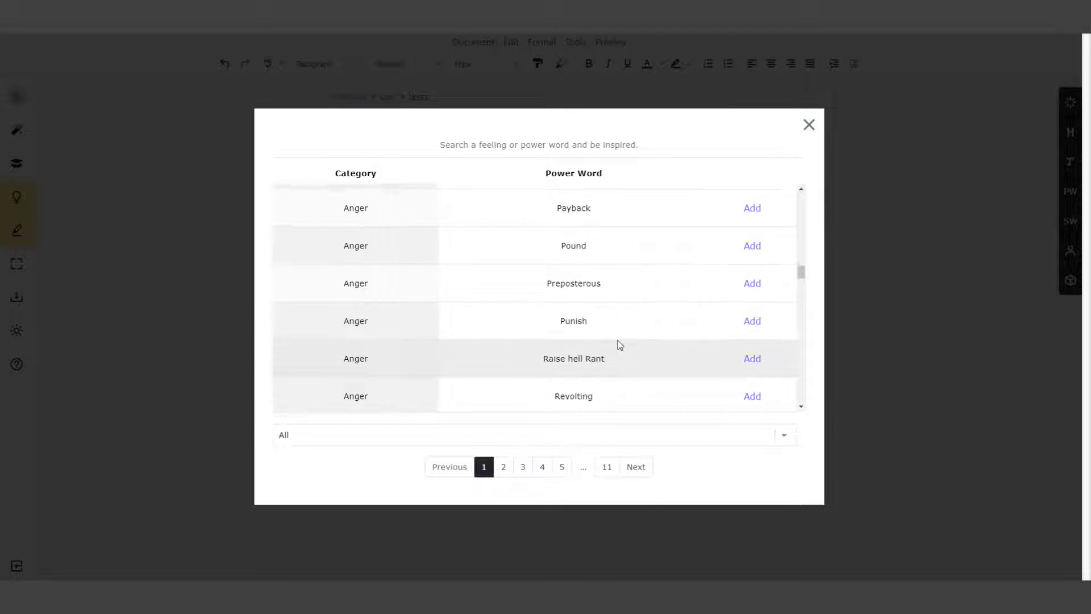
{"action": "scroll", "coordinate": [608, 312], "scroll_direction": "down", "scroll_amount": 10}
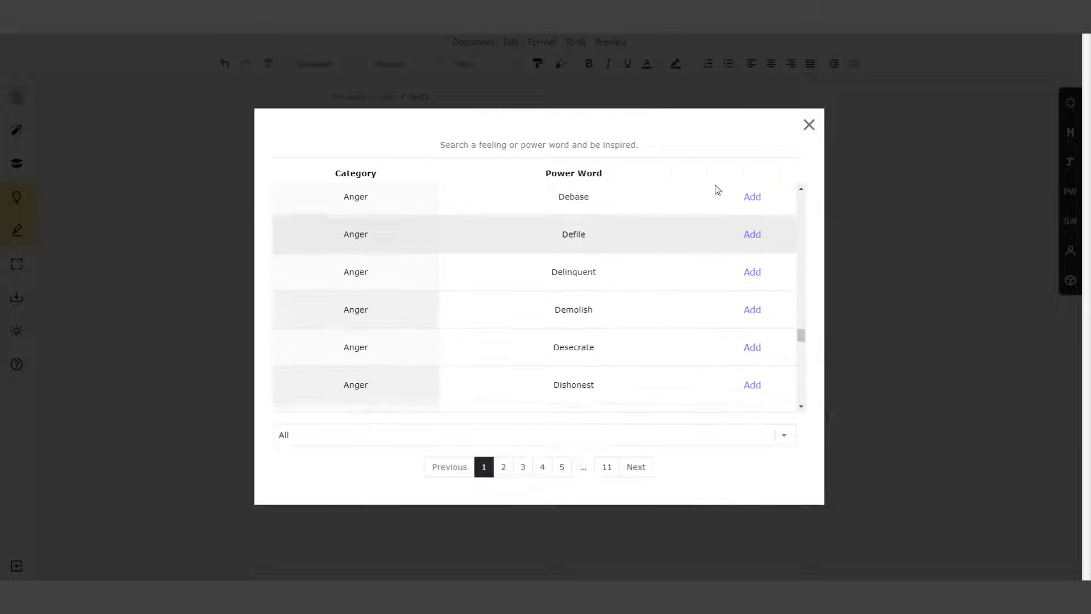
Look through the remaining Anger entries in the power words library and close it
{"action": "scroll", "coordinate": [677, 301], "scroll_direction": "down", "scroll_amount": 5}
{"action": "scroll", "coordinate": [735, 249], "scroll_direction": "down", "scroll_amount": 5}
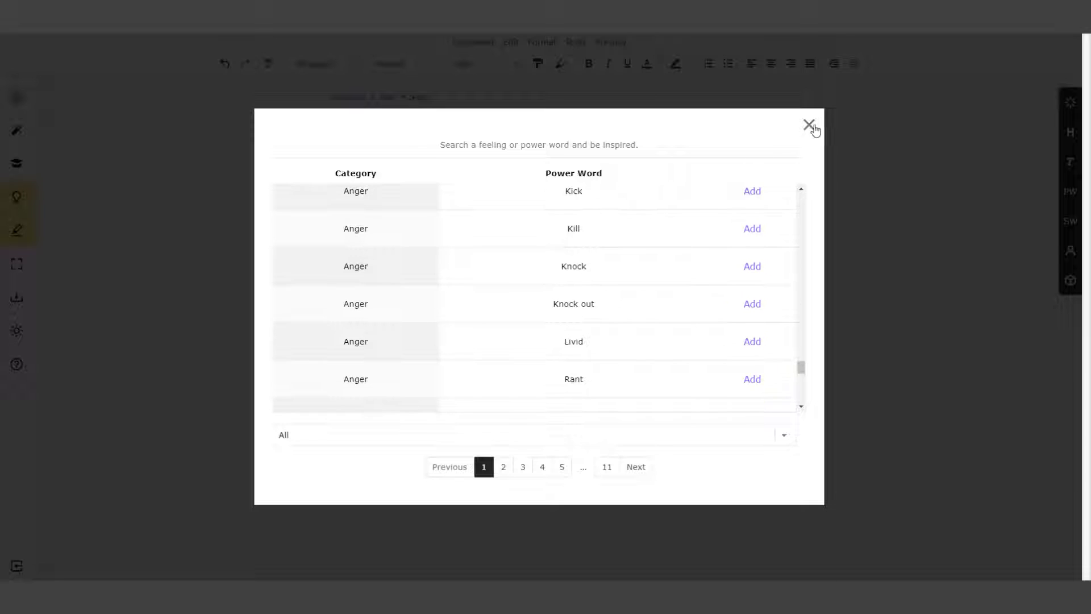
{"action": "left_click", "coordinate": [809, 124]}
Browse the Feel entries in the sensory words library and close the library
{"action": "left_click", "coordinate": [1071, 221]}
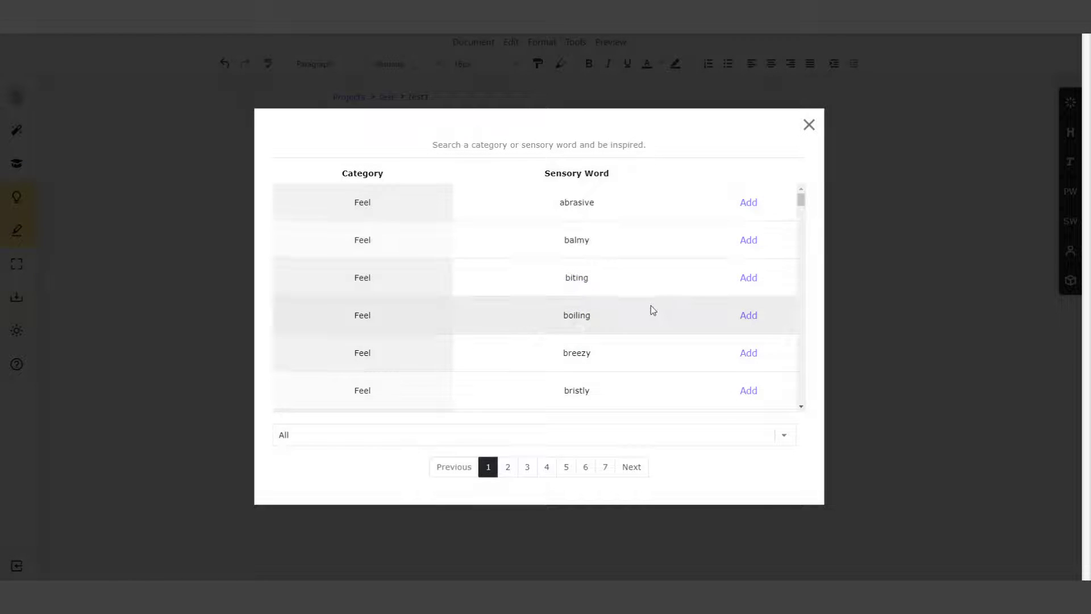
{"action": "scroll", "coordinate": [652, 307], "scroll_direction": "down", "scroll_amount": 4}
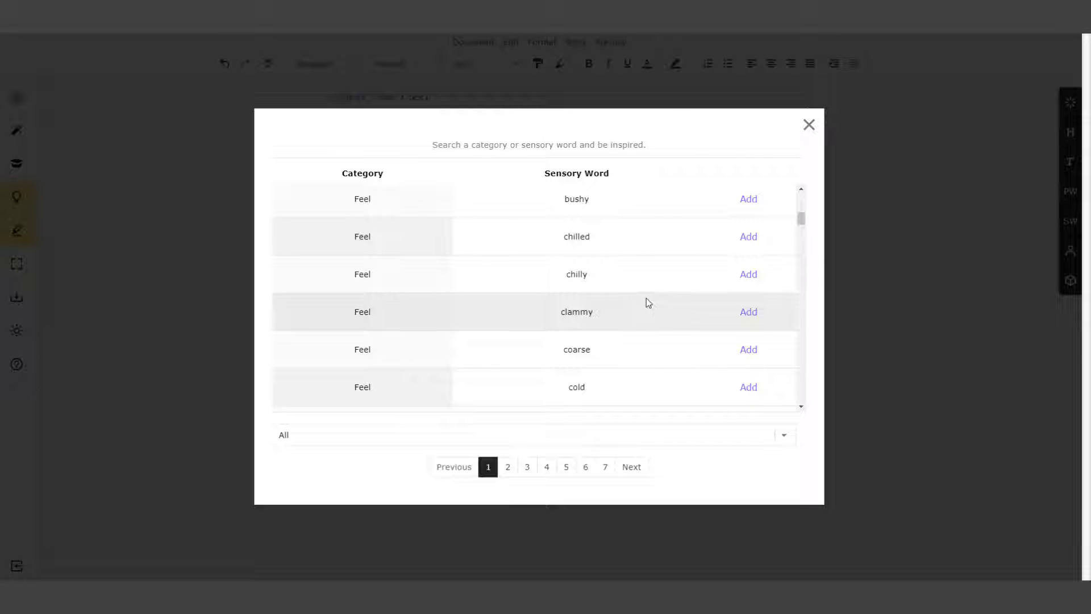
{"action": "scroll", "coordinate": [647, 298], "scroll_direction": "down", "scroll_amount": 5}
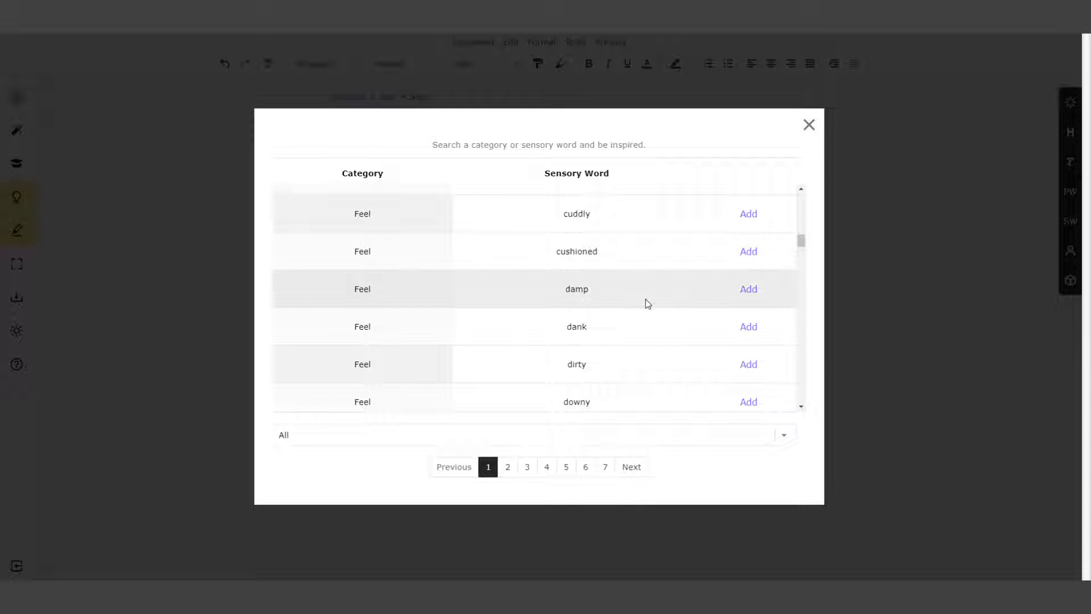
{"action": "scroll", "coordinate": [647, 300], "scroll_direction": "down", "scroll_amount": 6}
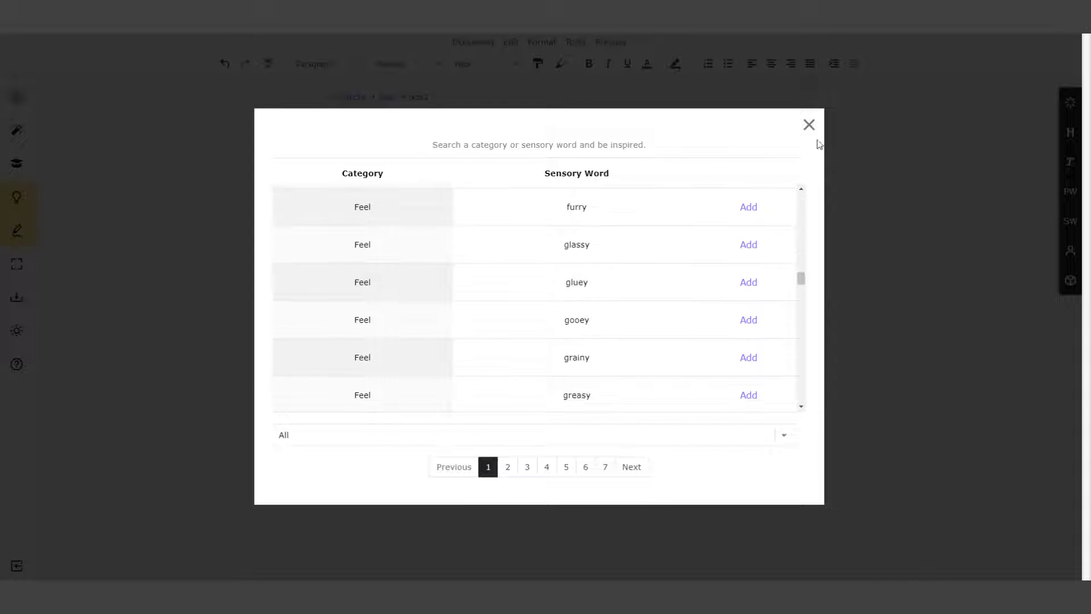
{"action": "left_click", "coordinate": [809, 125]}
Generate a shareable link giving coauthors Reading & Writing permissions, select the link text, and close the sharing dialog
{"action": "left_click", "coordinate": [1072, 252]}
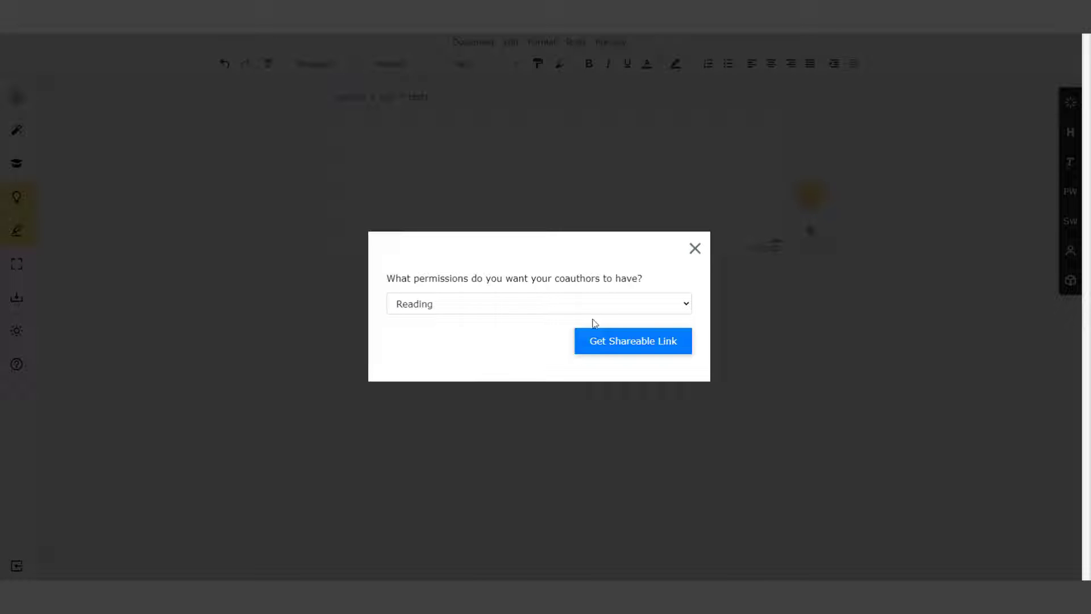
{"action": "left_click", "coordinate": [687, 305]}
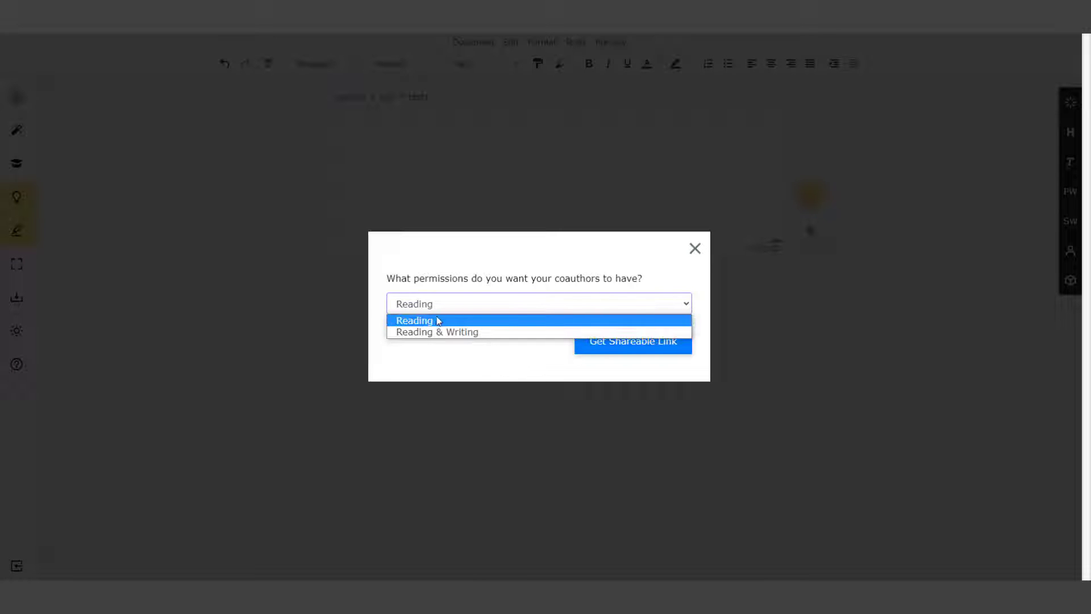
{"action": "left_click", "coordinate": [449, 331]}
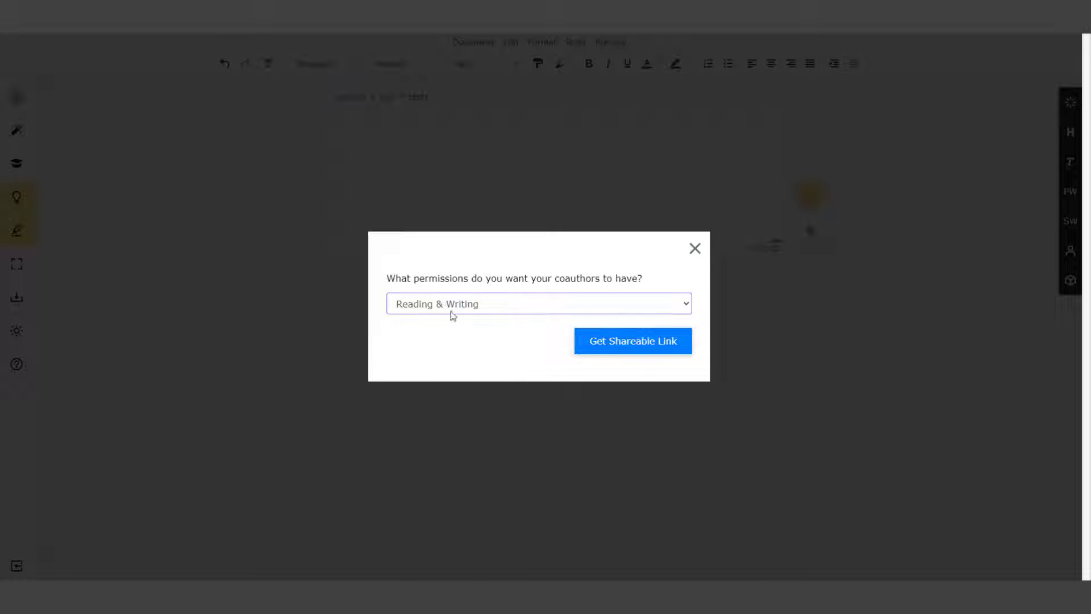
{"action": "left_click", "coordinate": [632, 355]}
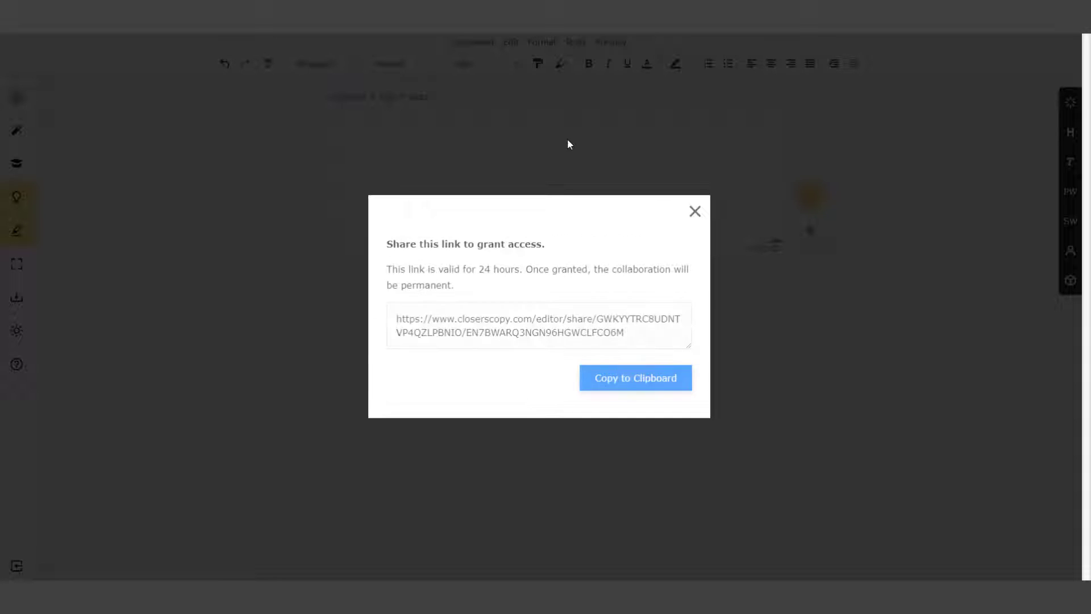
{"action": "left_click_drag", "start_coordinate": [637, 334], "coordinate": [397, 310]}
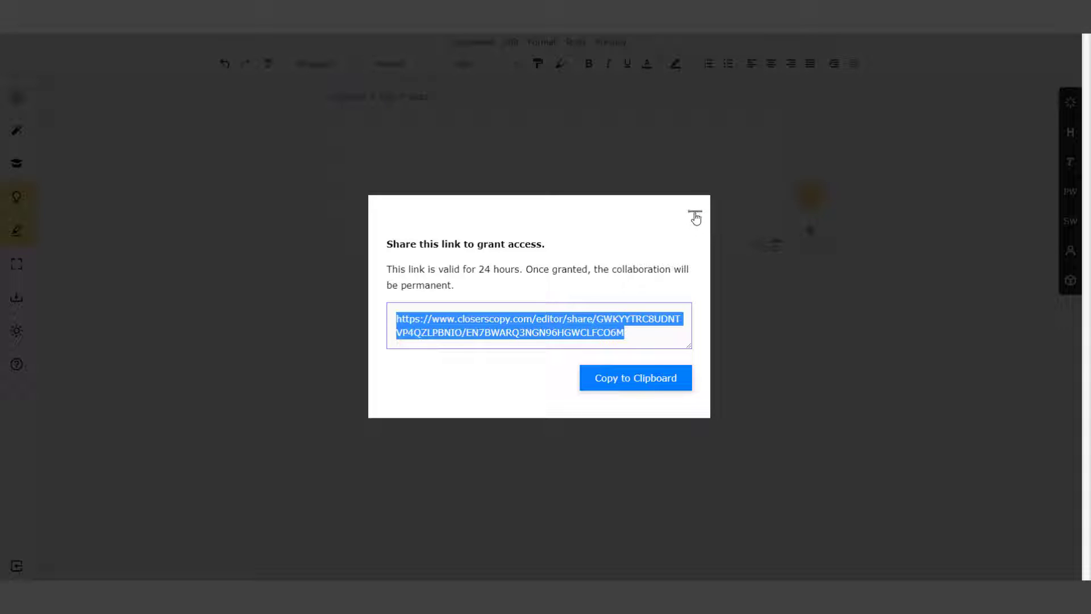
{"action": "left_click", "coordinate": [794, 309]}
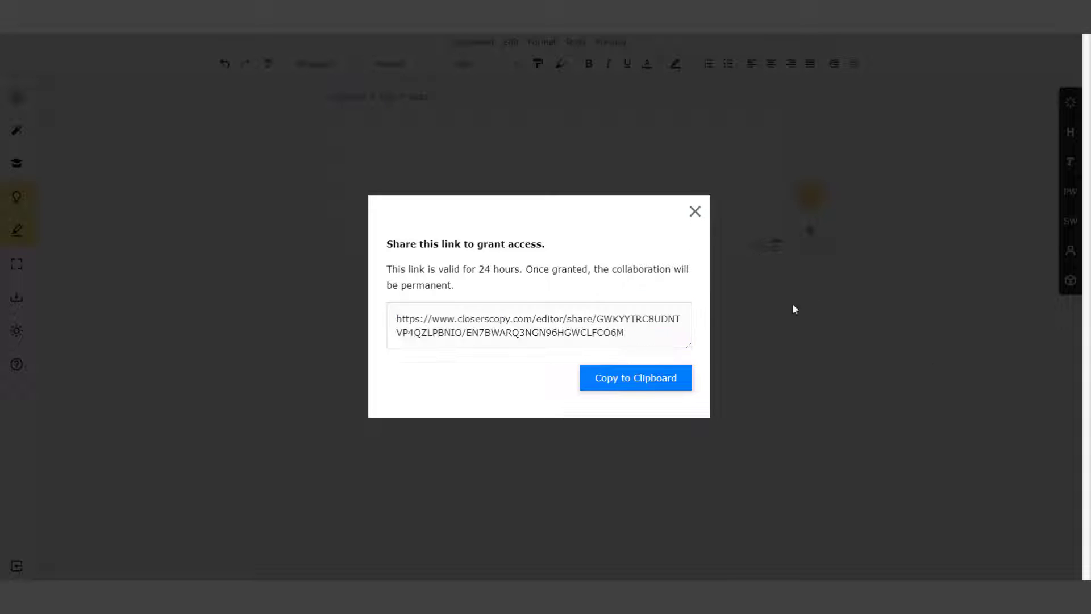
{"action": "left_click", "coordinate": [693, 211]}
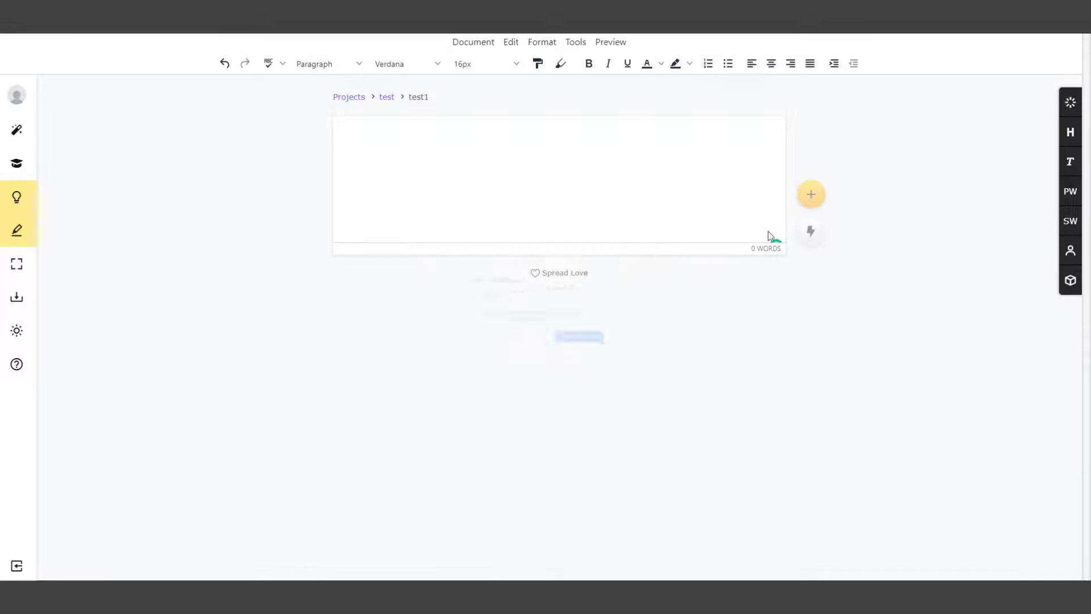
View the Template Builder's section name options and close it without saving a template
{"action": "left_click", "coordinate": [1070, 281]}
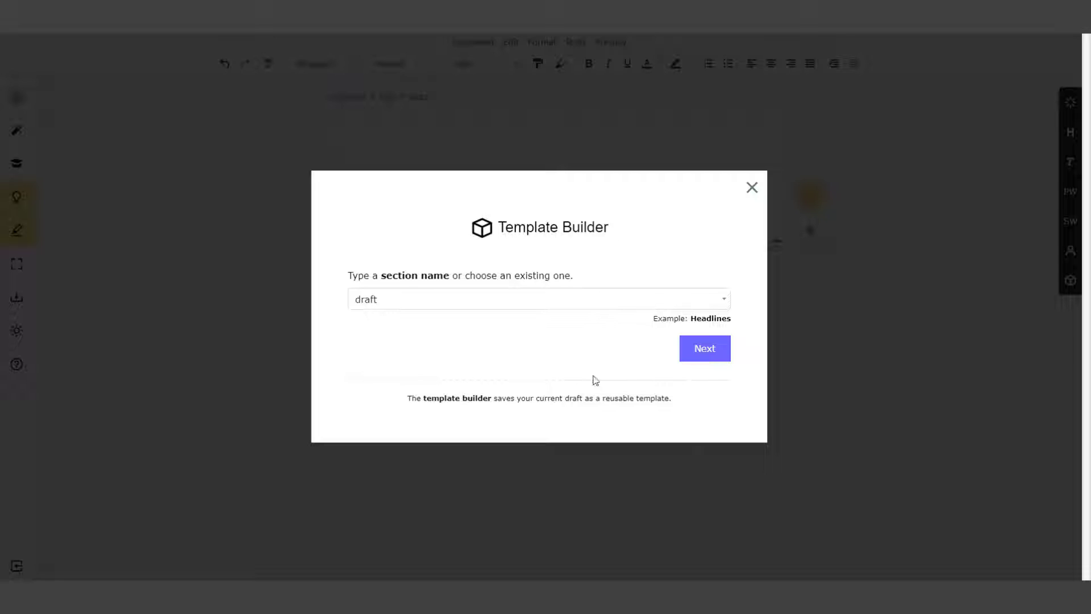
{"action": "left_click", "coordinate": [752, 191]}
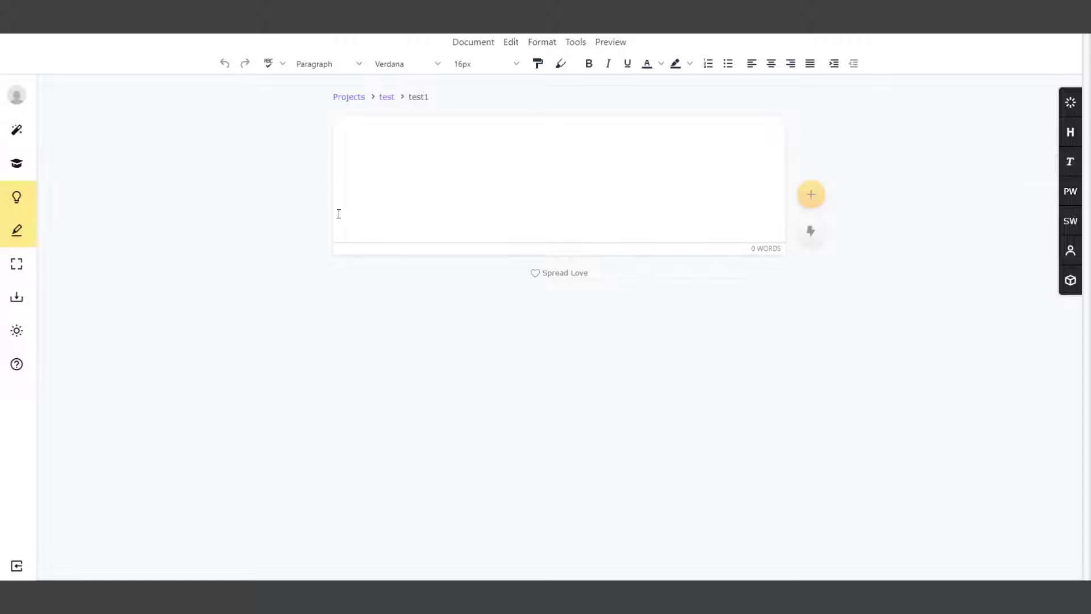
Open the Copy Wizard and start the Pages package from the Website category
{"action": "left_click", "coordinate": [18, 131]}
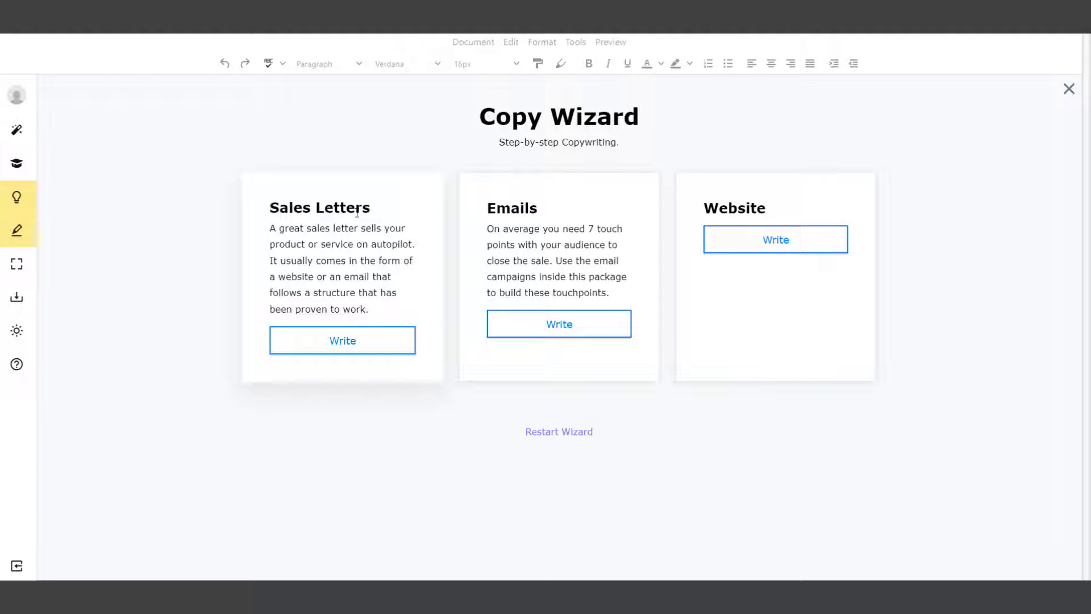
{"action": "triple_click", "coordinate": [320, 211]}
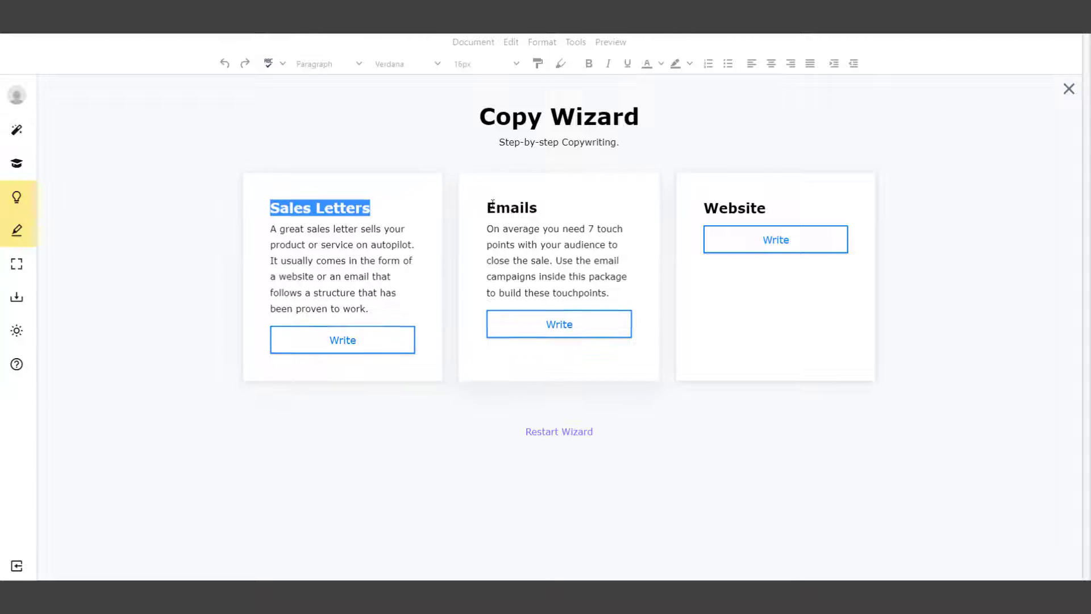
{"action": "left_click", "coordinate": [552, 220]}
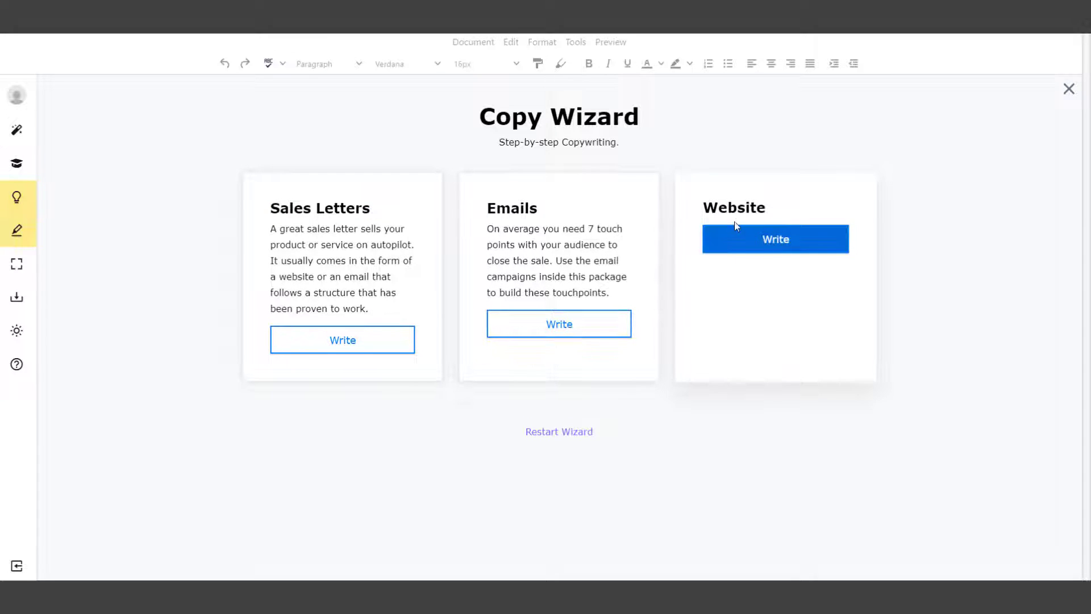
{"action": "left_click", "coordinate": [774, 242]}
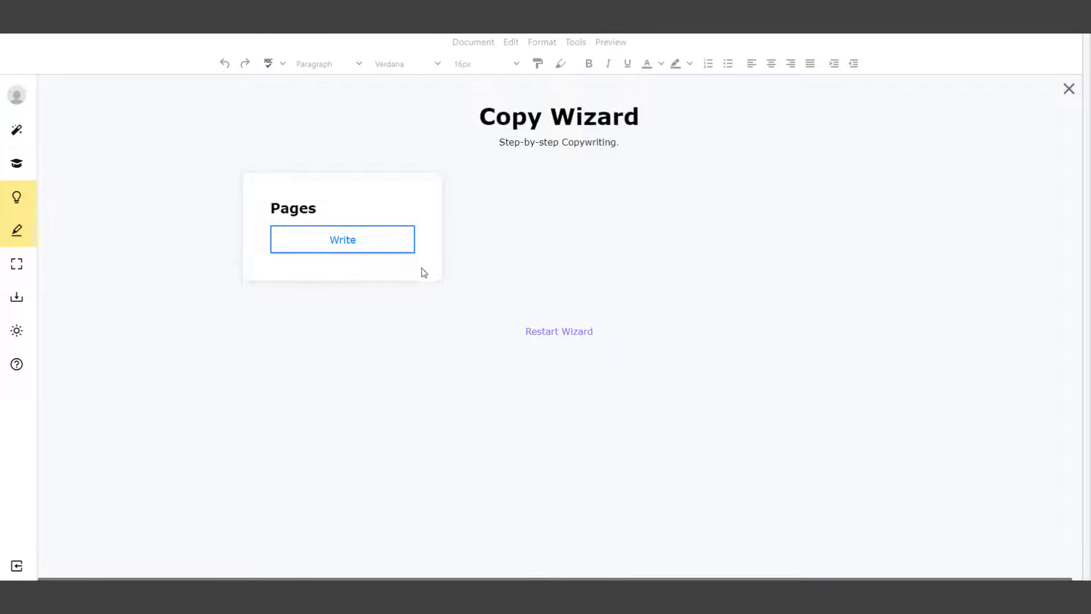
{"action": "left_click", "coordinate": [370, 248]}
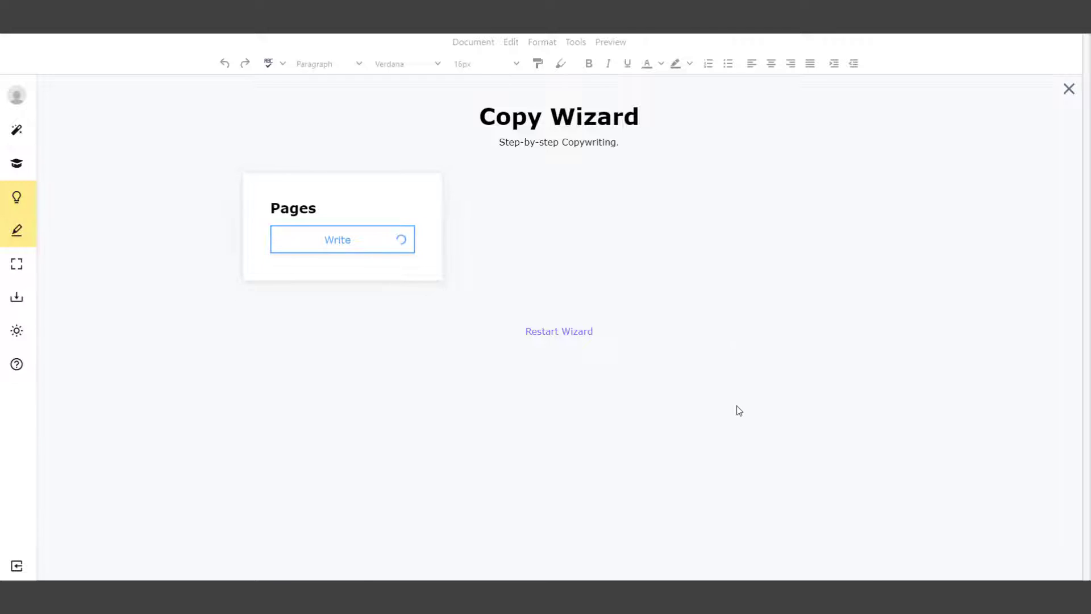
Review the Returns copy template and advance the wizard to the Shipping step
{"action": "scroll", "coordinate": [736, 410], "scroll_direction": "down", "scroll_amount": 3}
{"action": "scroll", "coordinate": [802, 410], "scroll_direction": "up", "scroll_amount": 3}
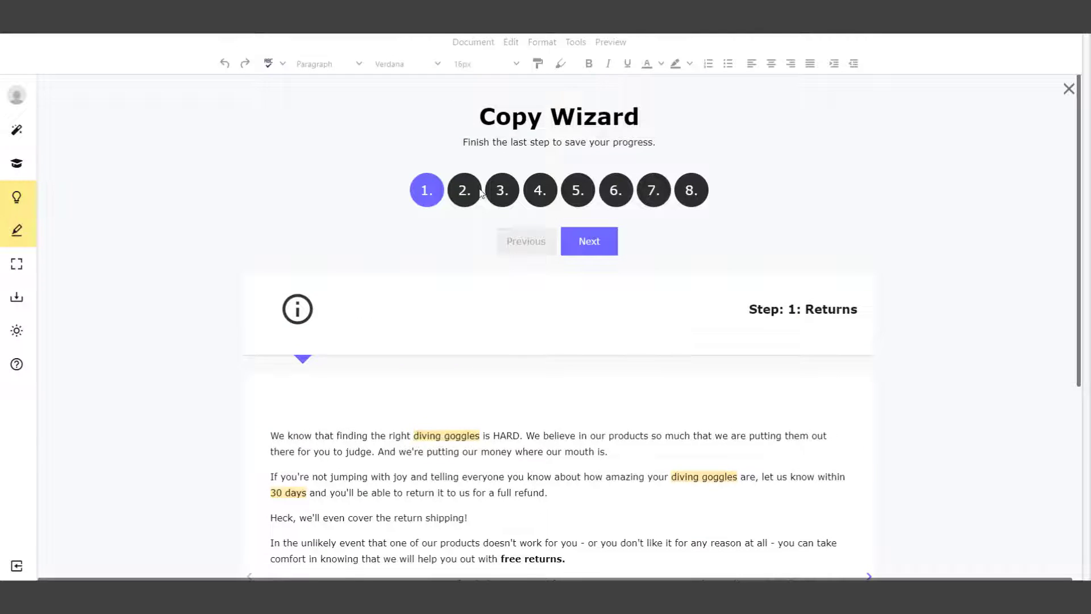
{"action": "scroll", "coordinate": [680, 329], "scroll_direction": "down", "scroll_amount": 5}
{"action": "scroll", "coordinate": [824, 300], "scroll_direction": "up", "scroll_amount": 5}
{"action": "left_click", "coordinate": [585, 241]}
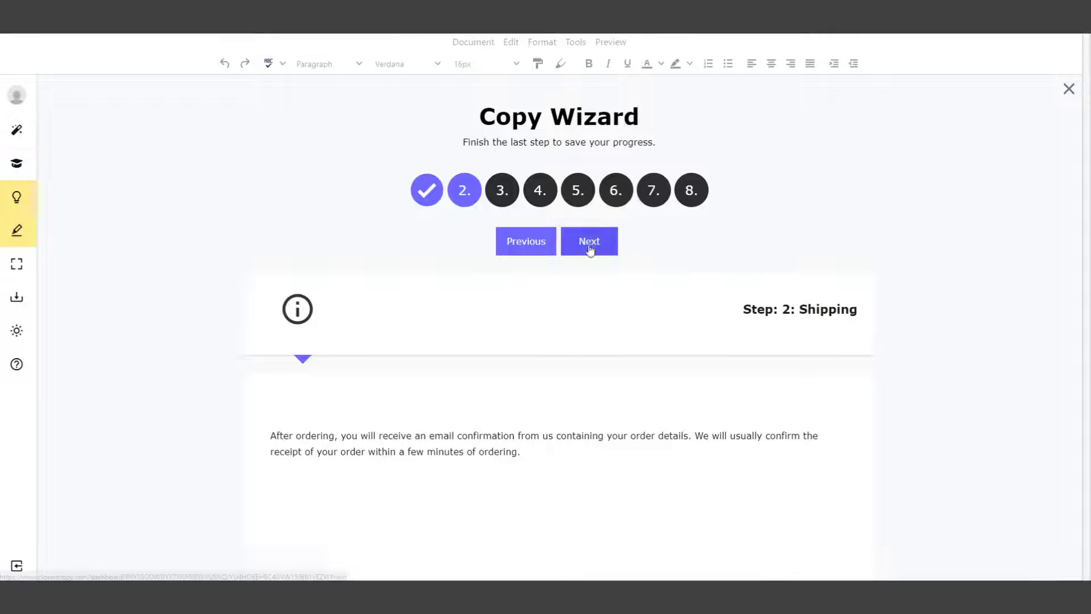
Advance through the remaining website page templates to step 8, Newsletter CTAs, and highlight its step title
{"action": "left_click", "coordinate": [590, 249]}
{"action": "left_click", "coordinate": [591, 246]}
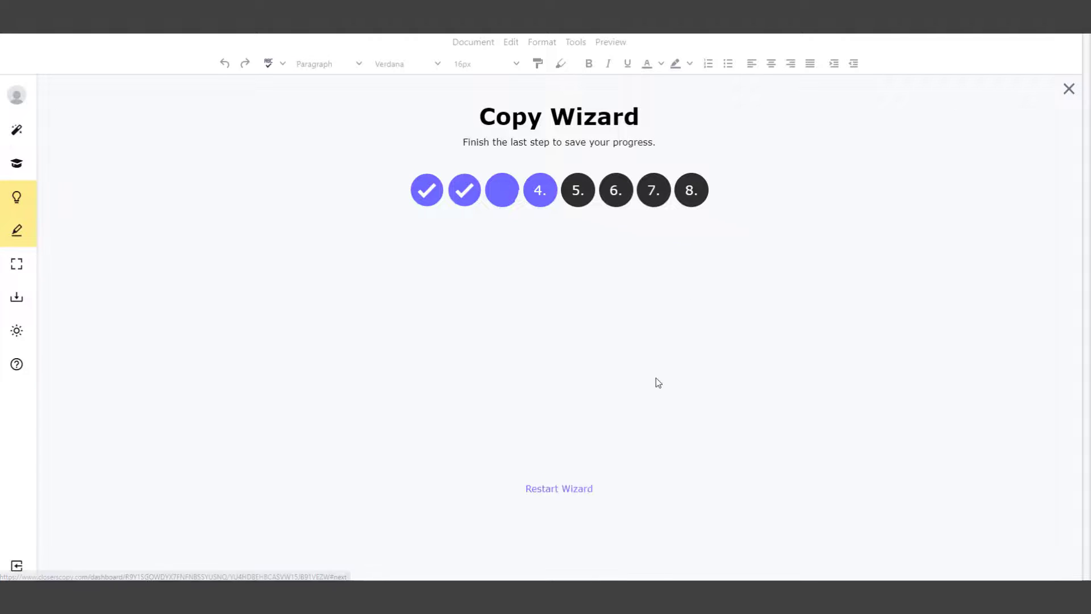
{"action": "left_click", "coordinate": [598, 246]}
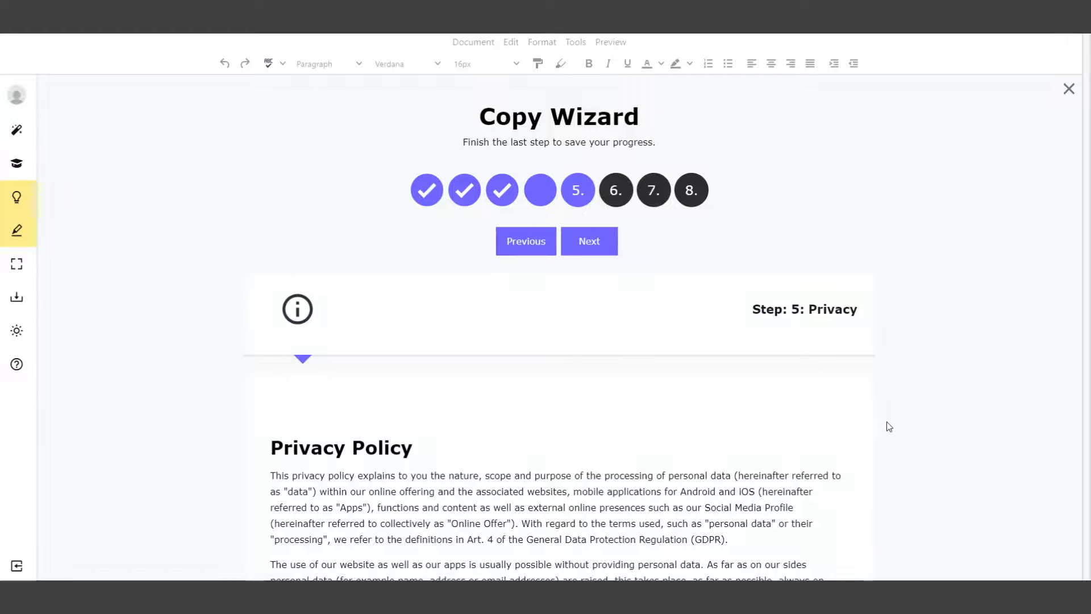
{"action": "left_click", "coordinate": [592, 246]}
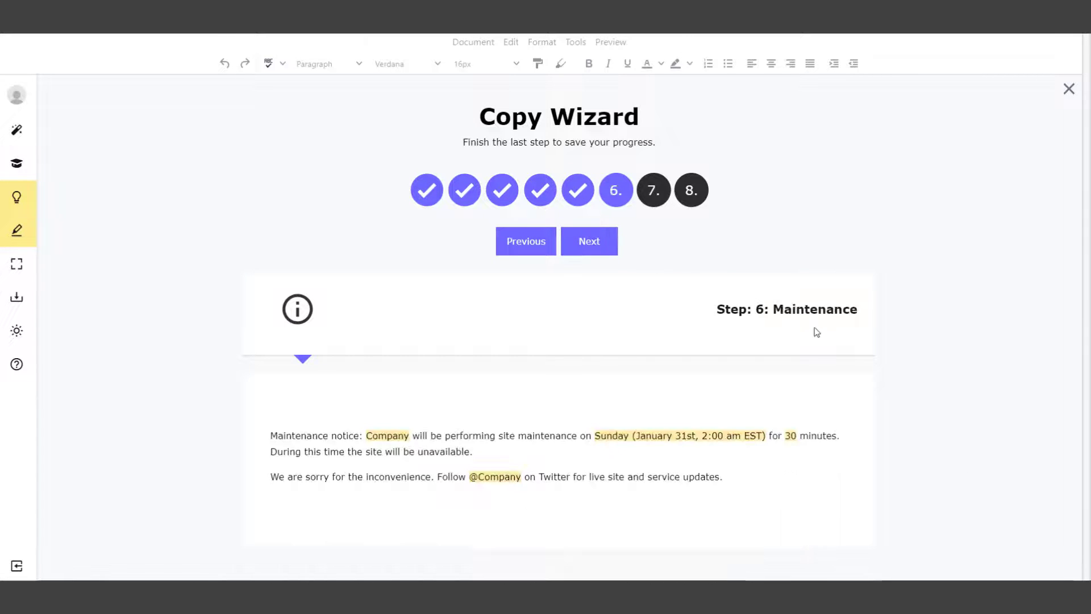
{"action": "scroll", "coordinate": [611, 219], "scroll_direction": "down", "scroll_amount": 1}
{"action": "left_click", "coordinate": [594, 205]}
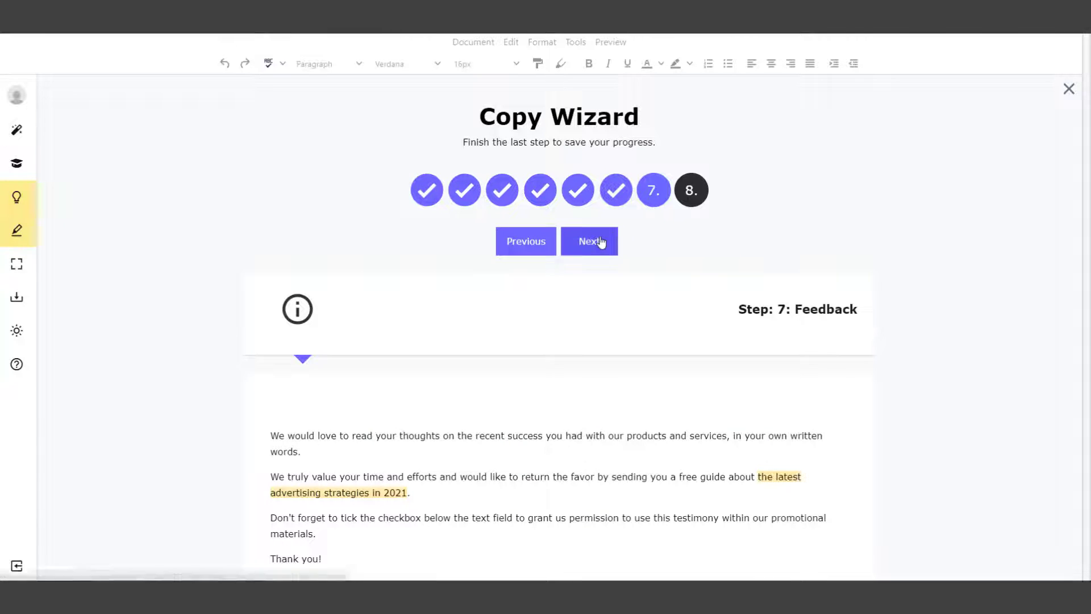
{"action": "left_click", "coordinate": [601, 243]}
{"action": "left_click_drag", "start_coordinate": [855, 313], "coordinate": [665, 273]}
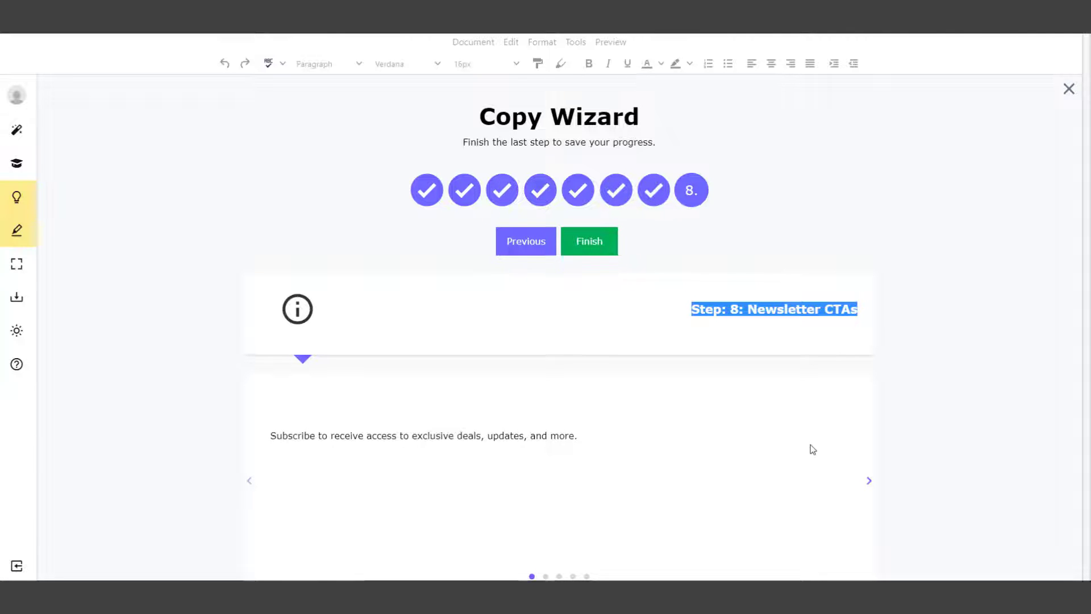
Restart the Copy Wizard and confirm discarding the current progress
{"action": "scroll", "coordinate": [810, 444], "scroll_direction": "down", "scroll_amount": 2}
{"action": "left_click", "coordinate": [587, 546]}
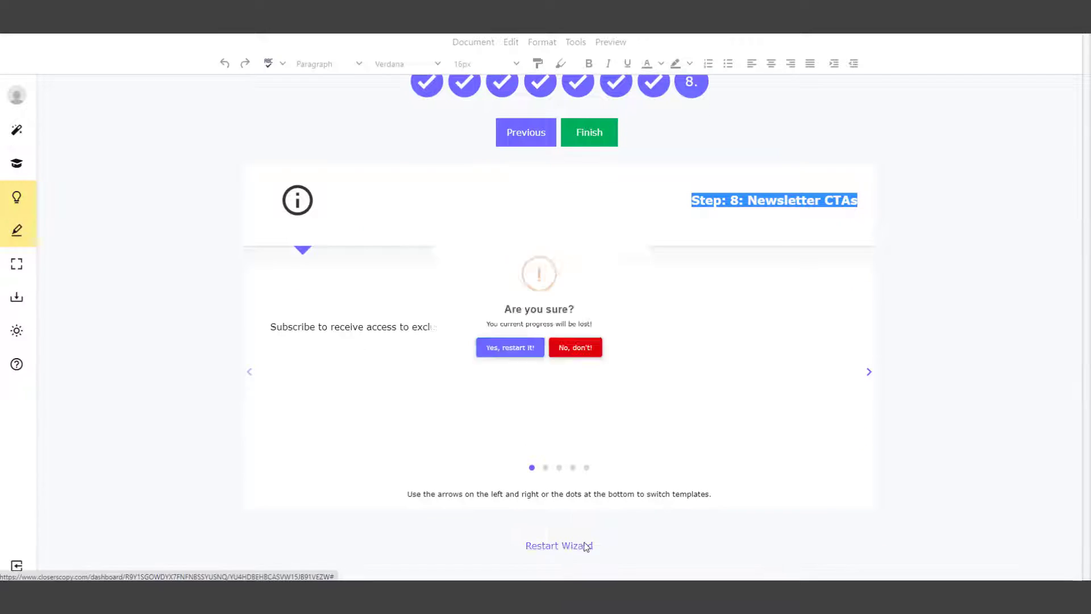
{"action": "left_click", "coordinate": [502, 369]}
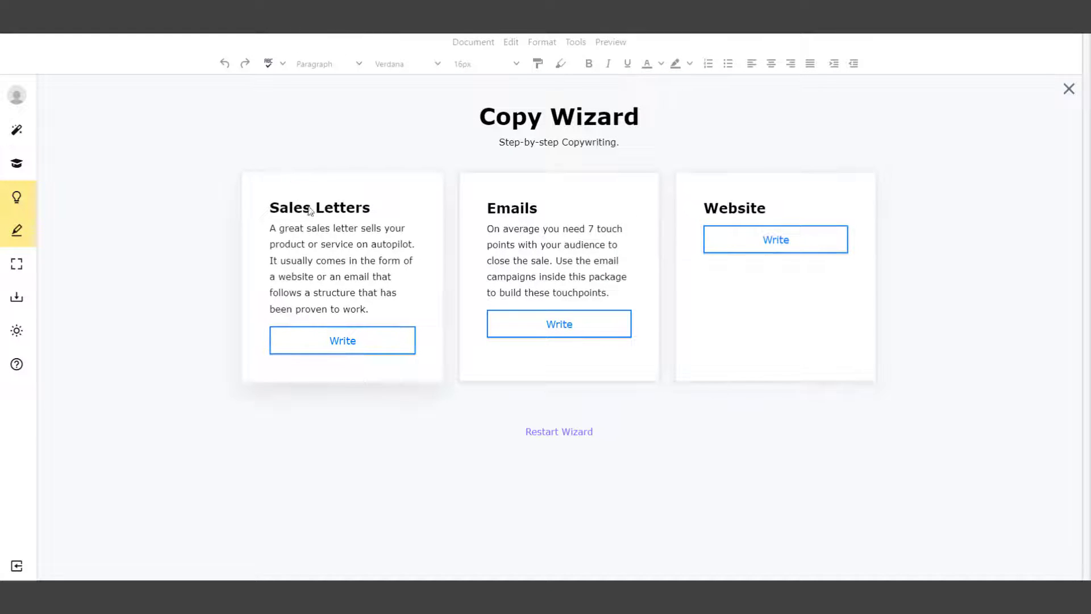
Look through the packages in the Copy Wizard's Emails category and start the Subject Lines package
{"action": "left_click", "coordinate": [591, 334]}
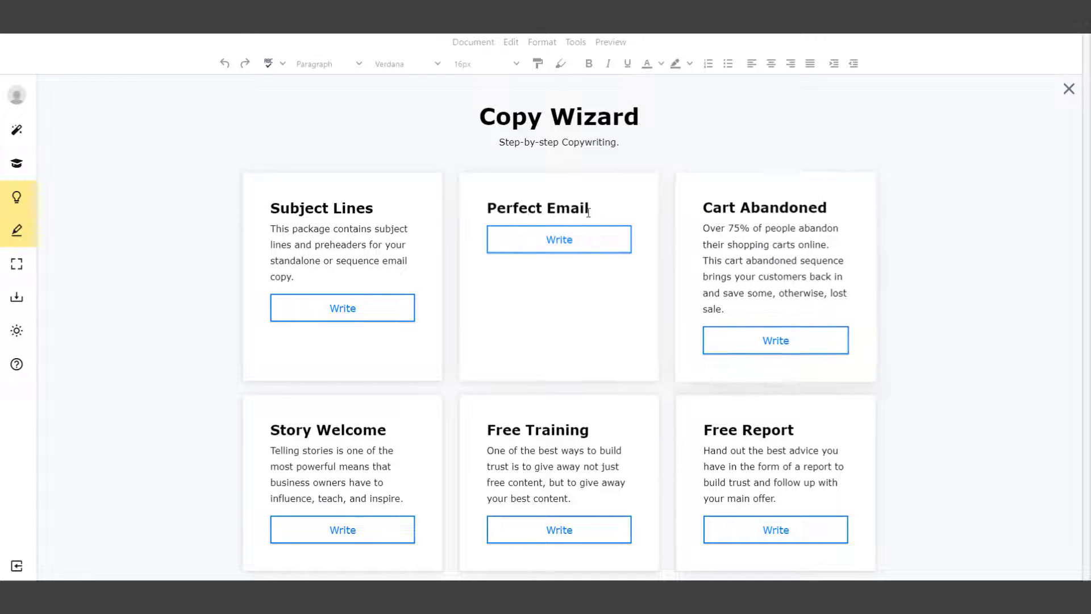
{"action": "scroll", "coordinate": [537, 326], "scroll_direction": "down", "scroll_amount": 3}
{"action": "scroll", "coordinate": [631, 373], "scroll_direction": "down", "scroll_amount": 6}
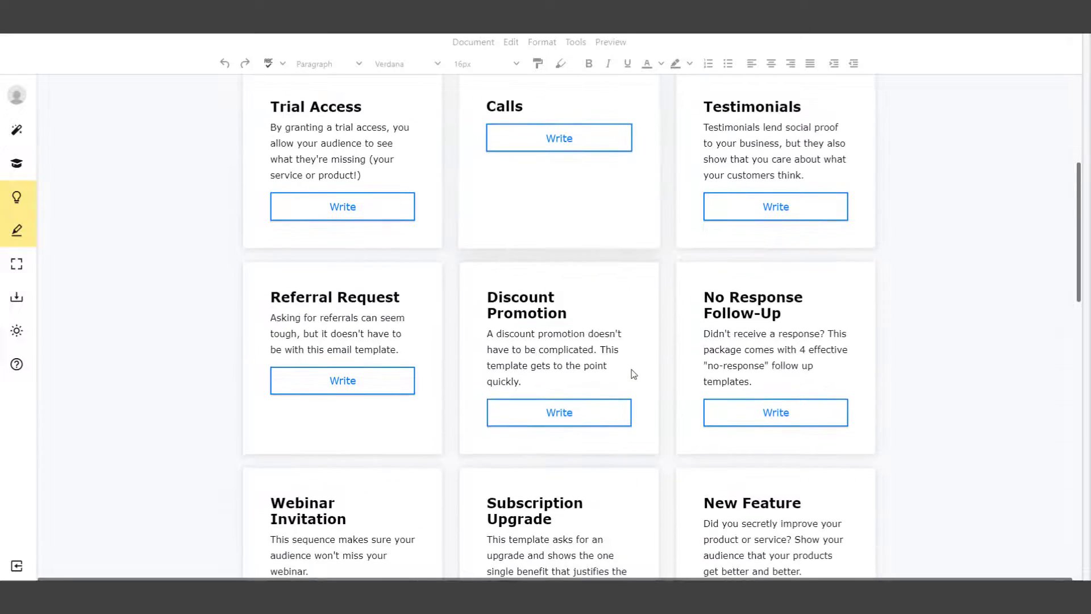
{"action": "scroll", "coordinate": [625, 364], "scroll_direction": "up", "scroll_amount": 9}
{"action": "scroll", "coordinate": [609, 353], "scroll_direction": "down", "scroll_amount": 4}
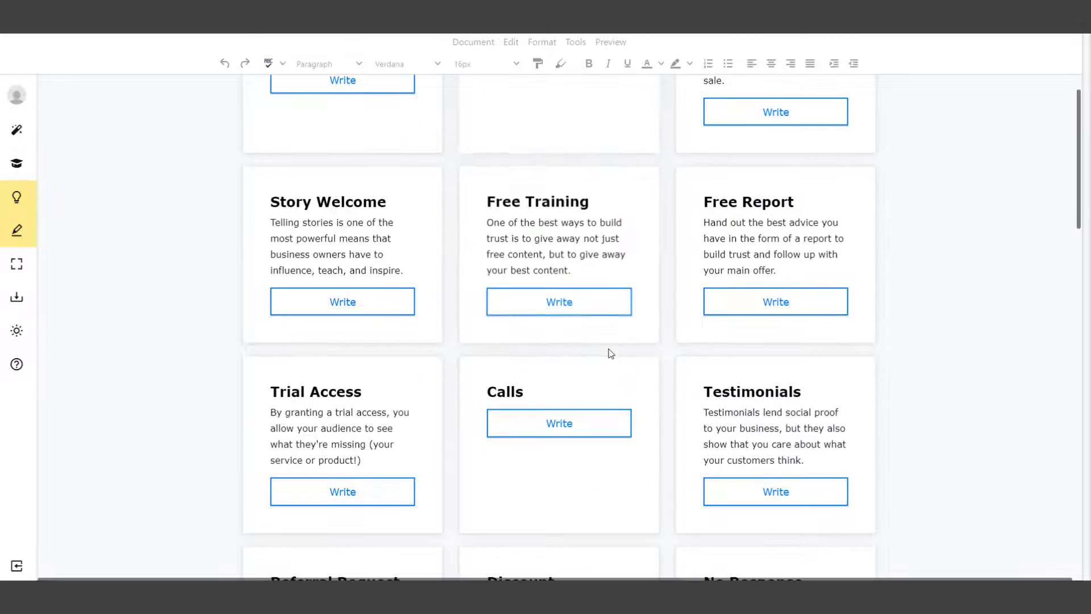
{"action": "scroll", "coordinate": [608, 353], "scroll_direction": "up", "scroll_amount": 4}
{"action": "scroll", "coordinate": [615, 338], "scroll_direction": "down", "scroll_amount": 3}
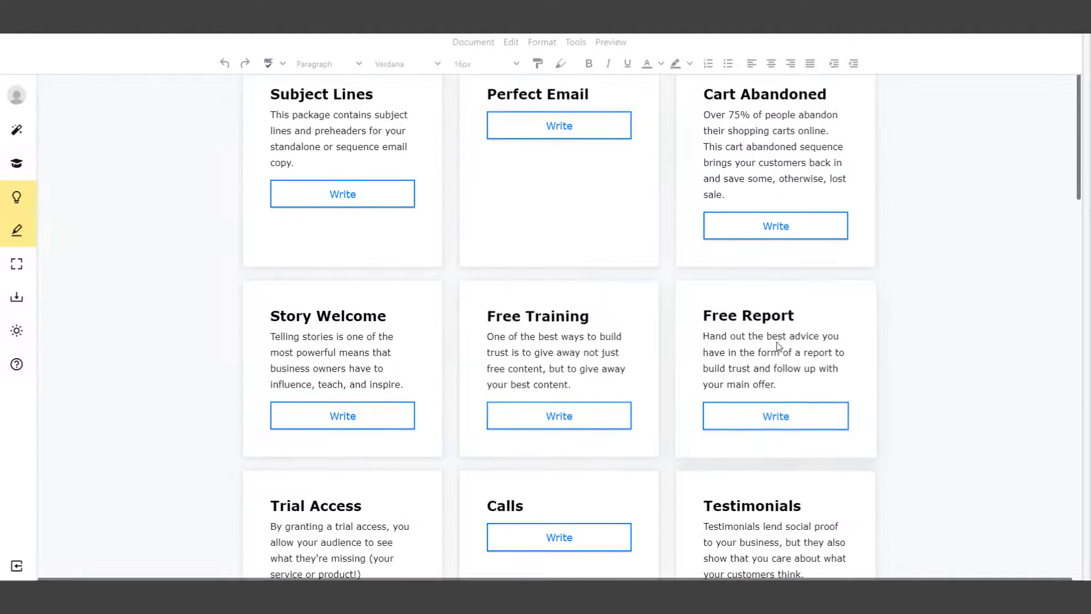
{"action": "scroll", "coordinate": [615, 338], "scroll_direction": "down", "scroll_amount": 3}
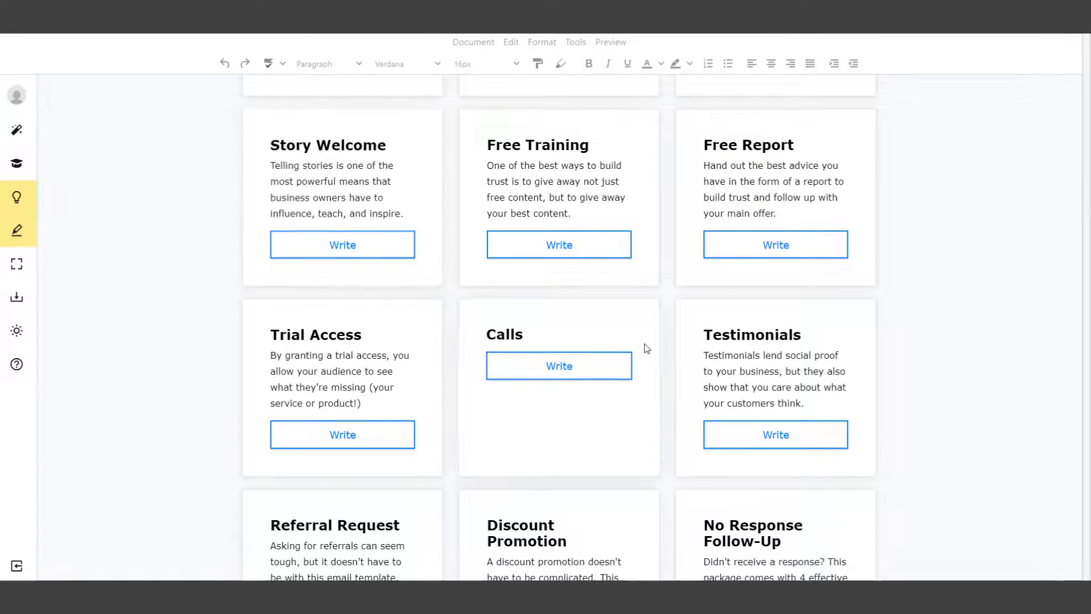
{"action": "scroll", "coordinate": [511, 335], "scroll_direction": "up", "scroll_amount": 5}
{"action": "scroll", "coordinate": [363, 285], "scroll_direction": "up", "scroll_amount": 1}
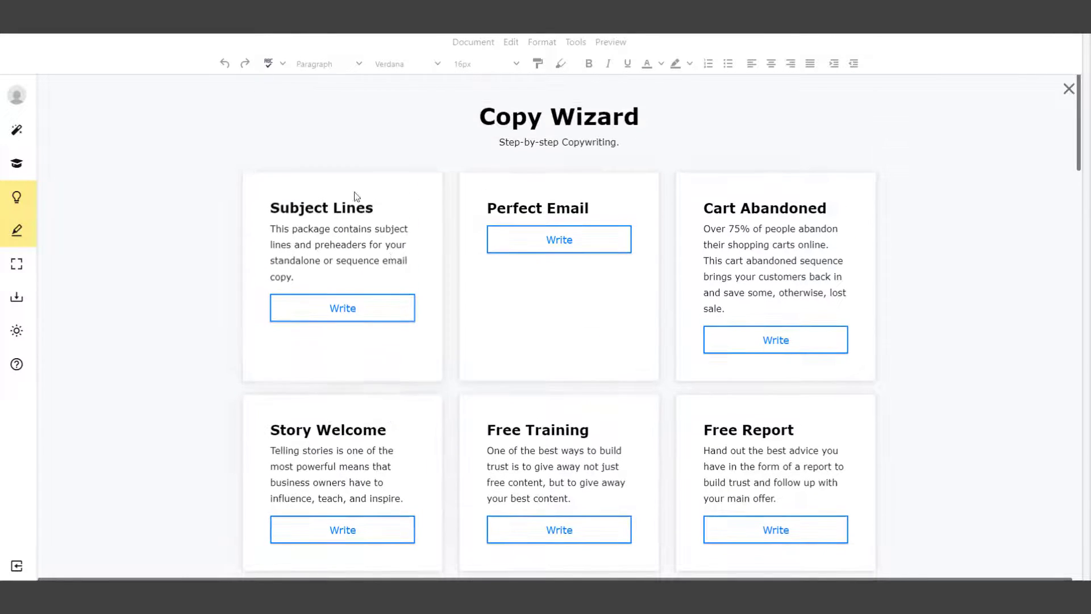
{"action": "left_click", "coordinate": [364, 312]}
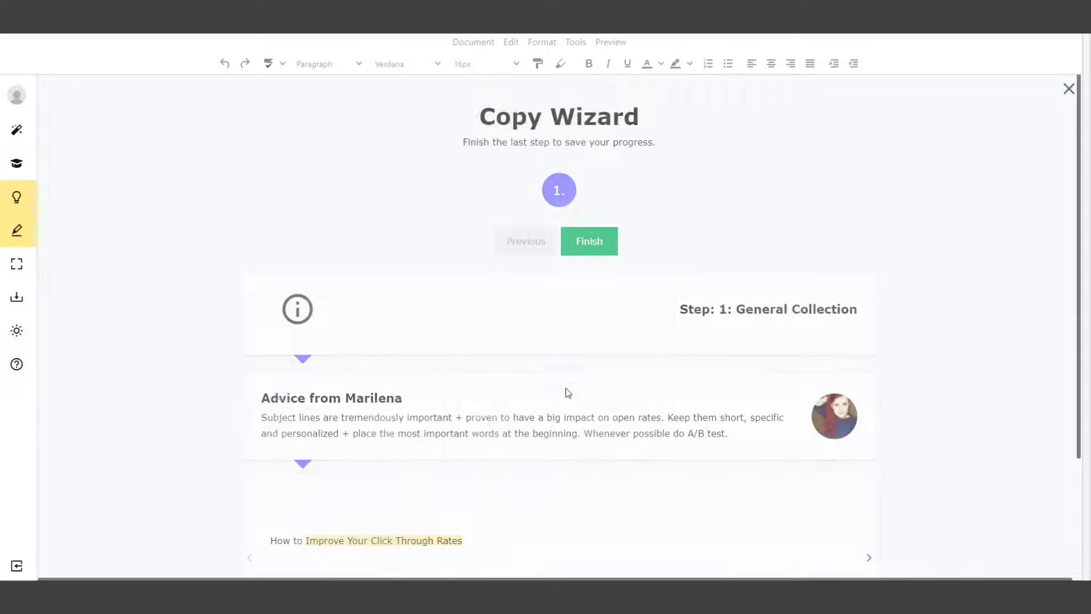
Examine the first Subject Lines template, highlighting its text and the A/B test recommendation in the advice
{"action": "scroll", "coordinate": [572, 326], "scroll_direction": "down", "scroll_amount": 3}
{"action": "scroll", "coordinate": [570, 332], "scroll_direction": "up", "scroll_amount": 3}
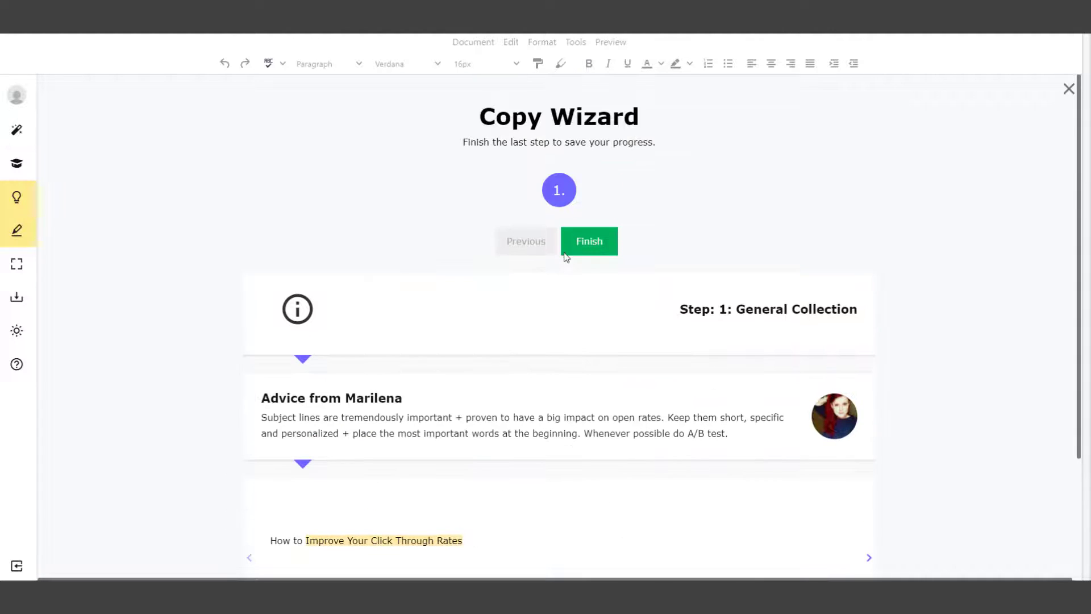
{"action": "scroll", "coordinate": [620, 368], "scroll_direction": "down", "scroll_amount": 3}
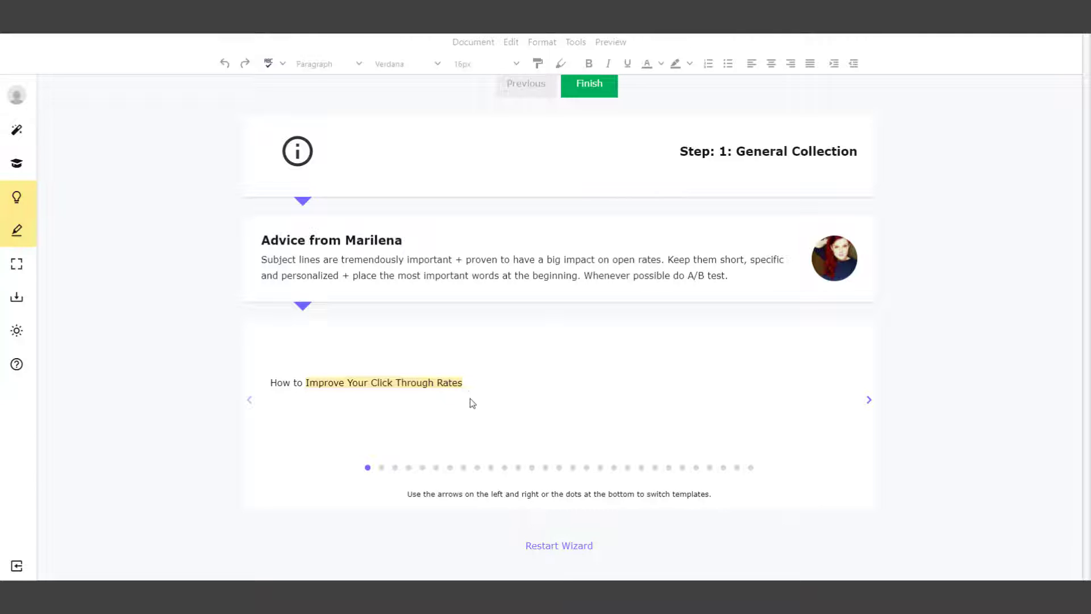
{"action": "left_click_drag", "start_coordinate": [473, 385], "coordinate": [264, 368]}
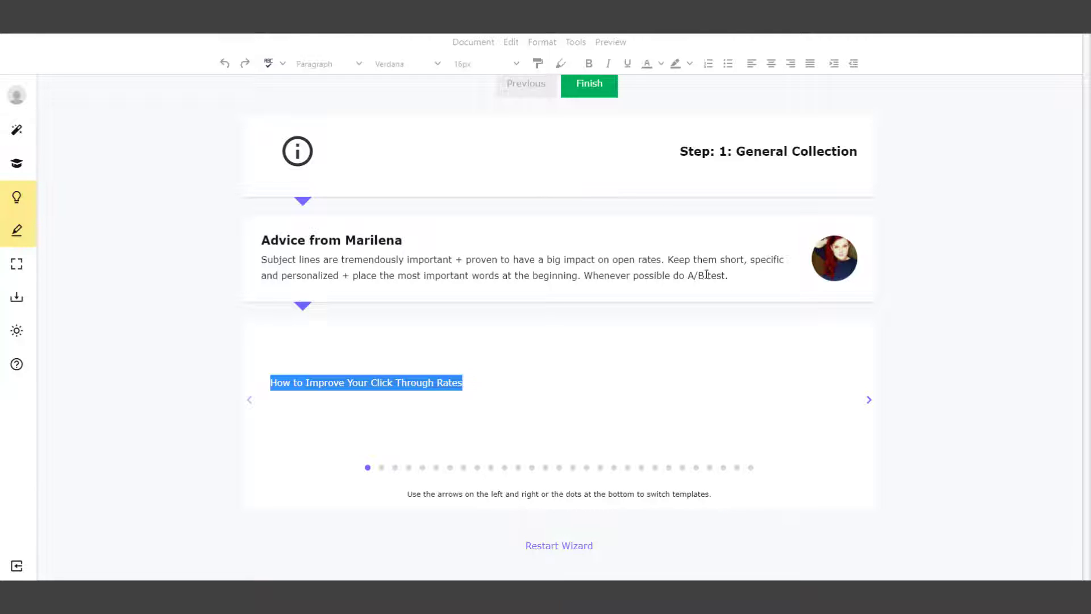
{"action": "left_click_drag", "start_coordinate": [732, 281], "coordinate": [599, 276]}
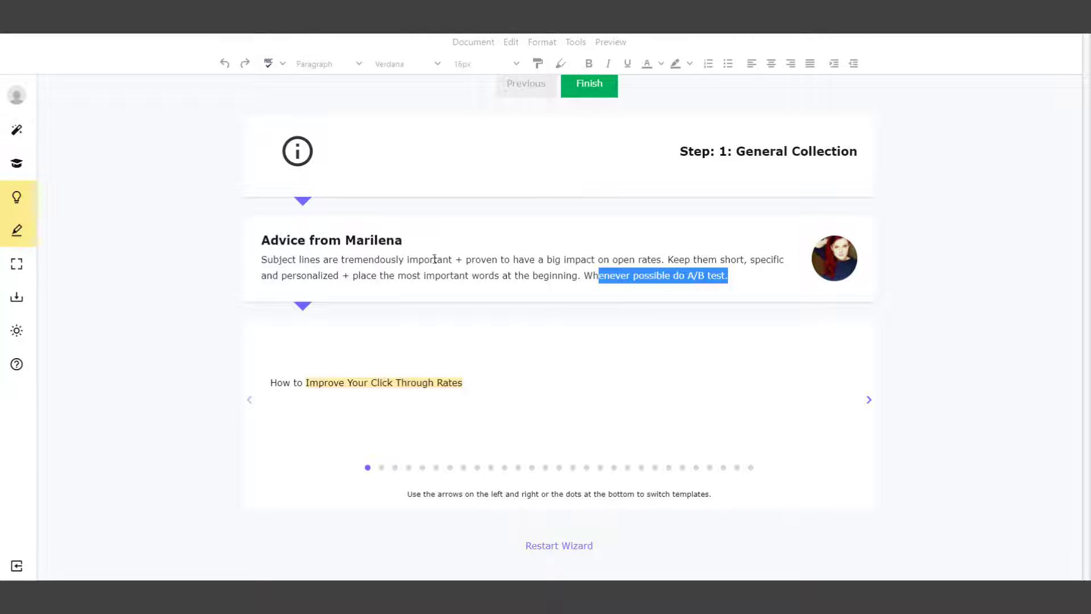
{"action": "scroll", "coordinate": [557, 239], "scroll_direction": "up", "scroll_amount": 3}
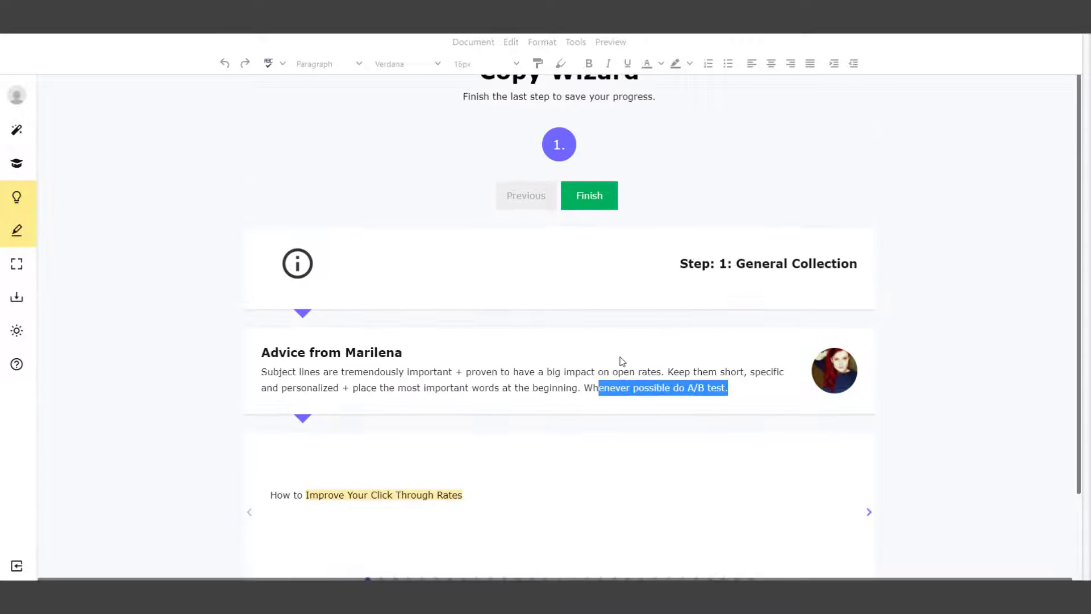
{"action": "scroll", "coordinate": [618, 361], "scroll_direction": "down", "scroll_amount": 2}
{"action": "scroll", "coordinate": [432, 418], "scroll_direction": "up", "scroll_amount": 3}
{"action": "scroll", "coordinate": [518, 365], "scroll_direction": "down", "scroll_amount": 3}
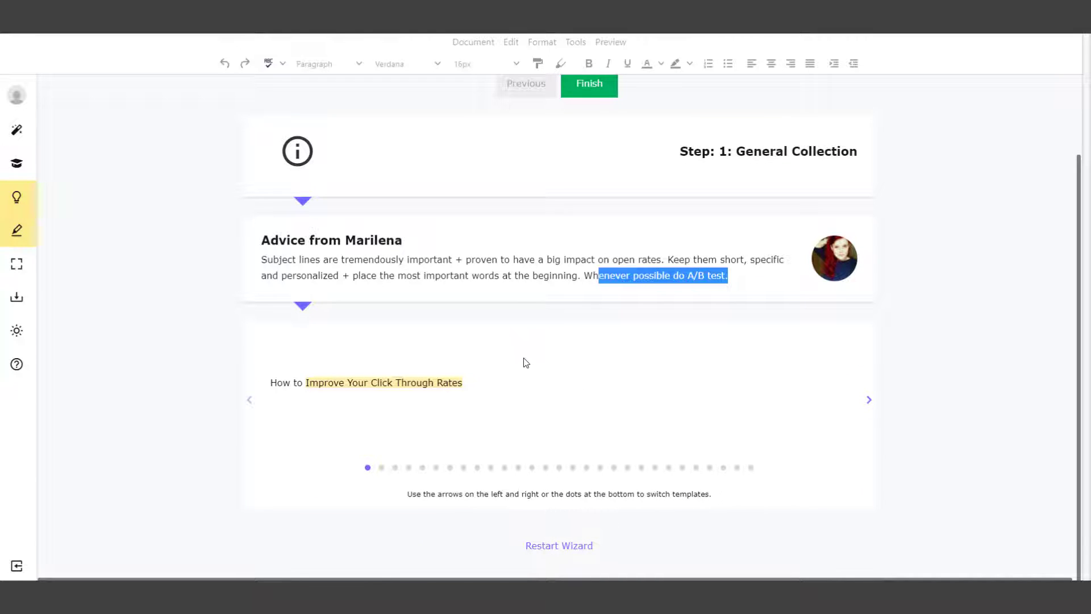
Browse the General Collection subject line templates one by one from the second to the ninth
{"action": "left_click", "coordinate": [381, 469]}
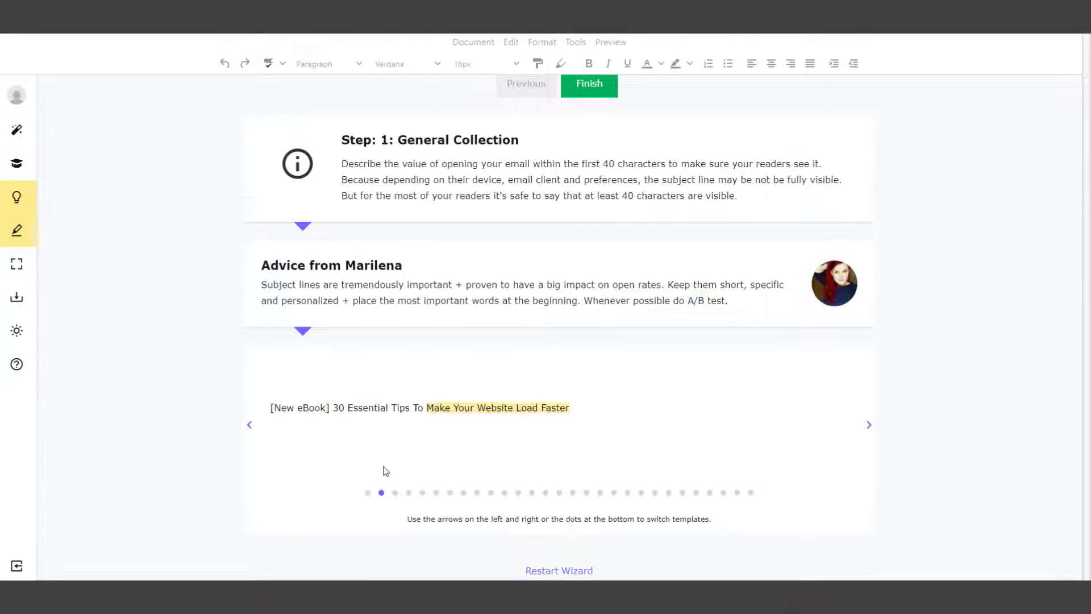
{"action": "left_click", "coordinate": [395, 493]}
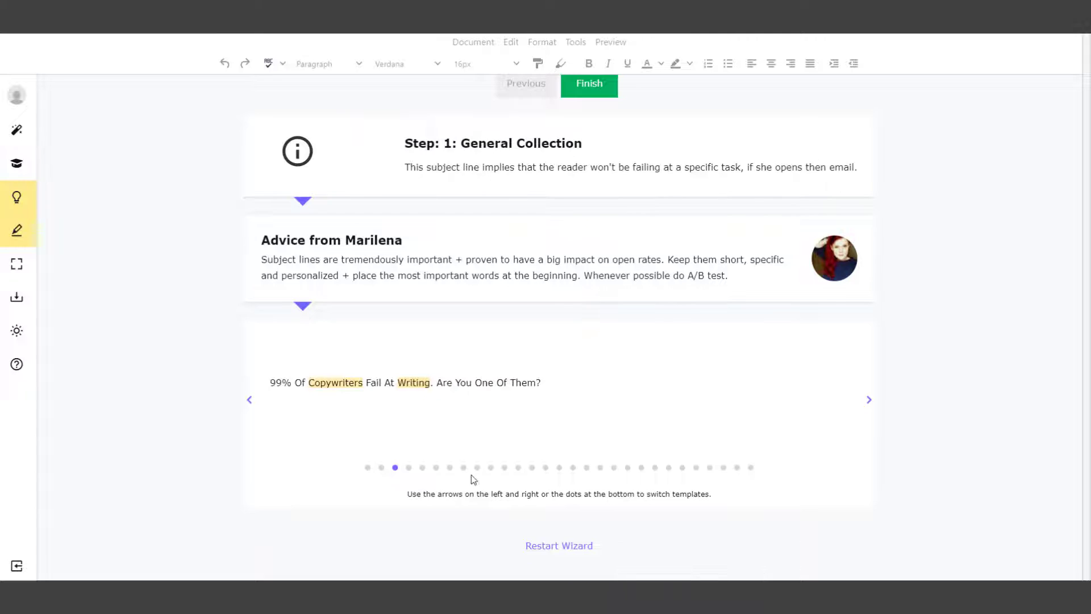
{"action": "left_click", "coordinate": [410, 468]}
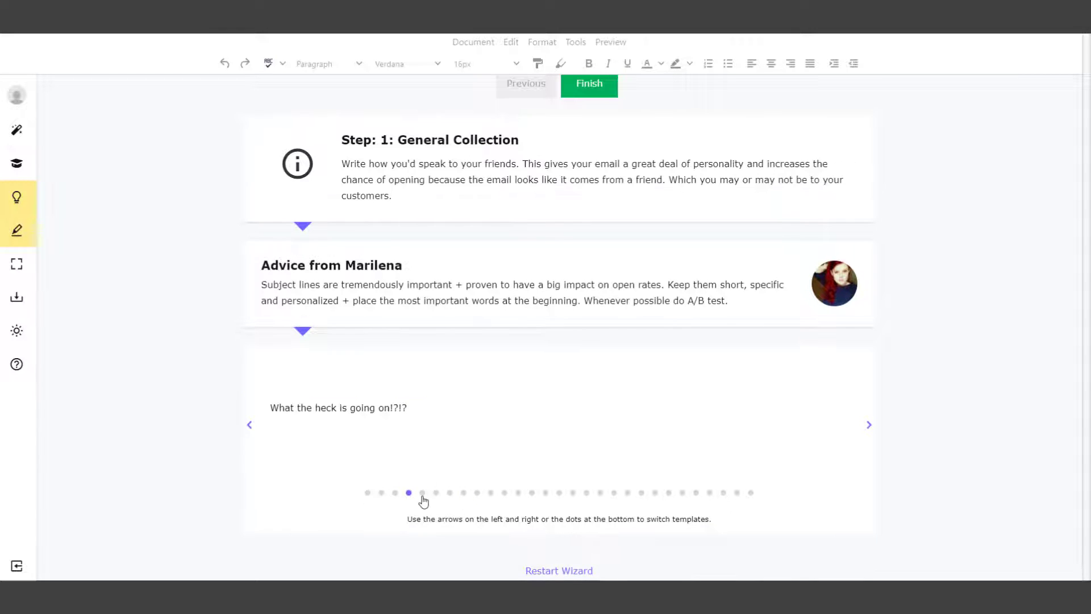
{"action": "left_click", "coordinate": [478, 478]}
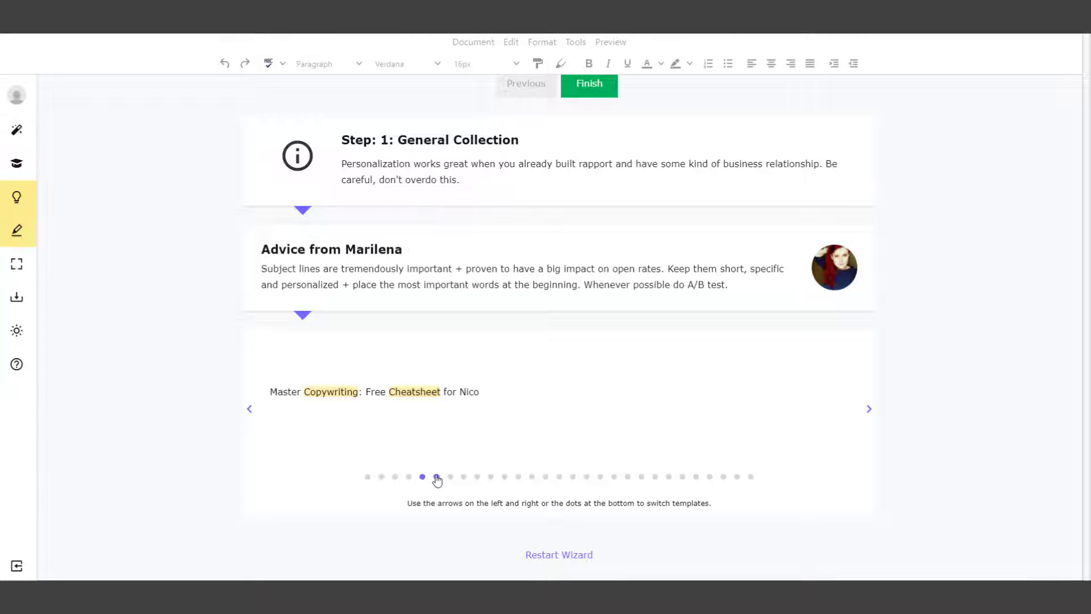
{"action": "left_click", "coordinate": [436, 478]}
{"action": "left_click", "coordinate": [453, 478]}
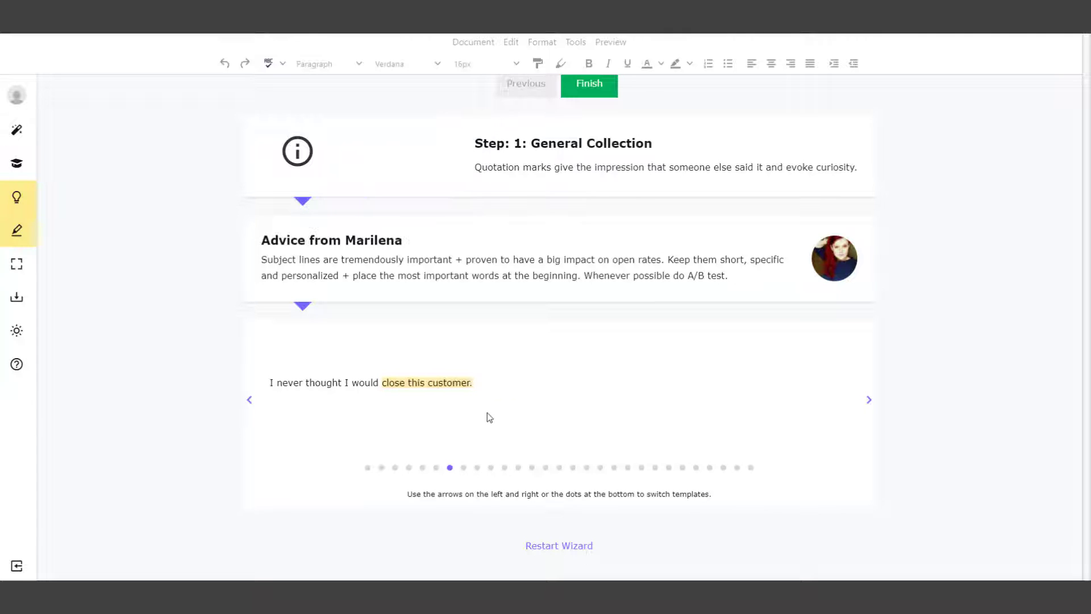
{"action": "scroll", "coordinate": [479, 395], "scroll_direction": "up", "scroll_amount": 3}
{"action": "scroll", "coordinate": [478, 398], "scroll_direction": "down", "scroll_amount": 2}
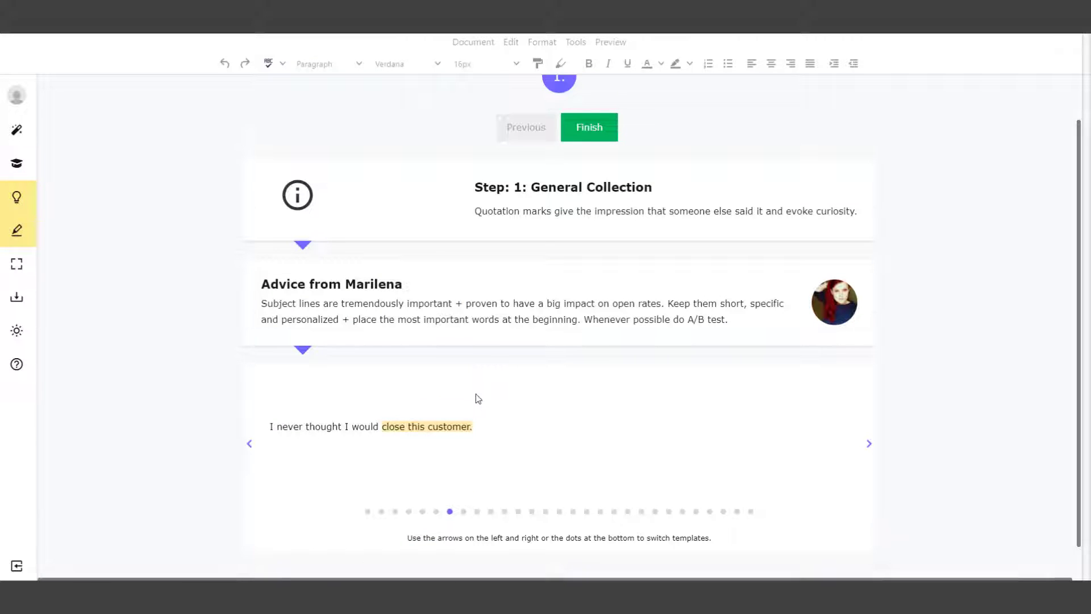
{"action": "scroll", "coordinate": [475, 398], "scroll_direction": "down", "scroll_amount": 1}
{"action": "left_click", "coordinate": [465, 469]}
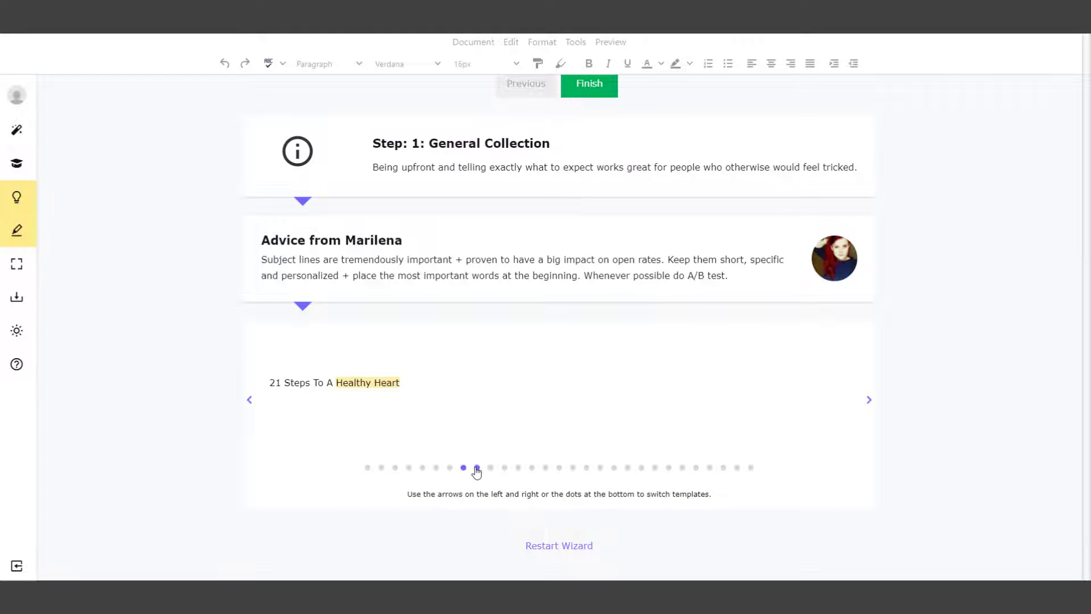
{"action": "left_click", "coordinate": [478, 469]}
Restart the Copy Wizard, discarding the current progress, and start the Story package in the Sales Letters category
{"action": "left_click", "coordinate": [554, 547]}
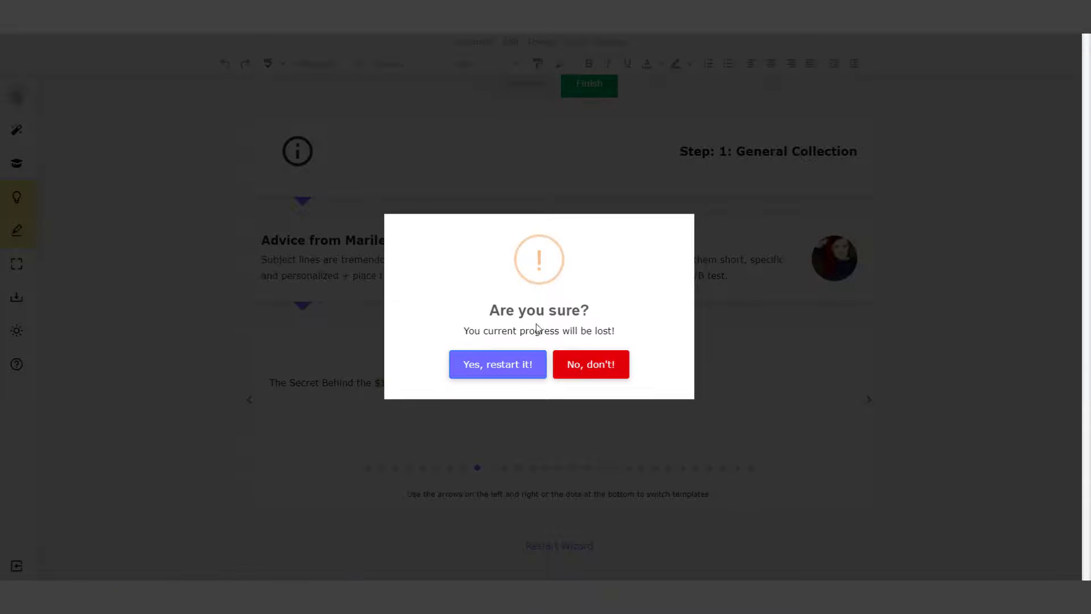
{"action": "left_click", "coordinate": [506, 365]}
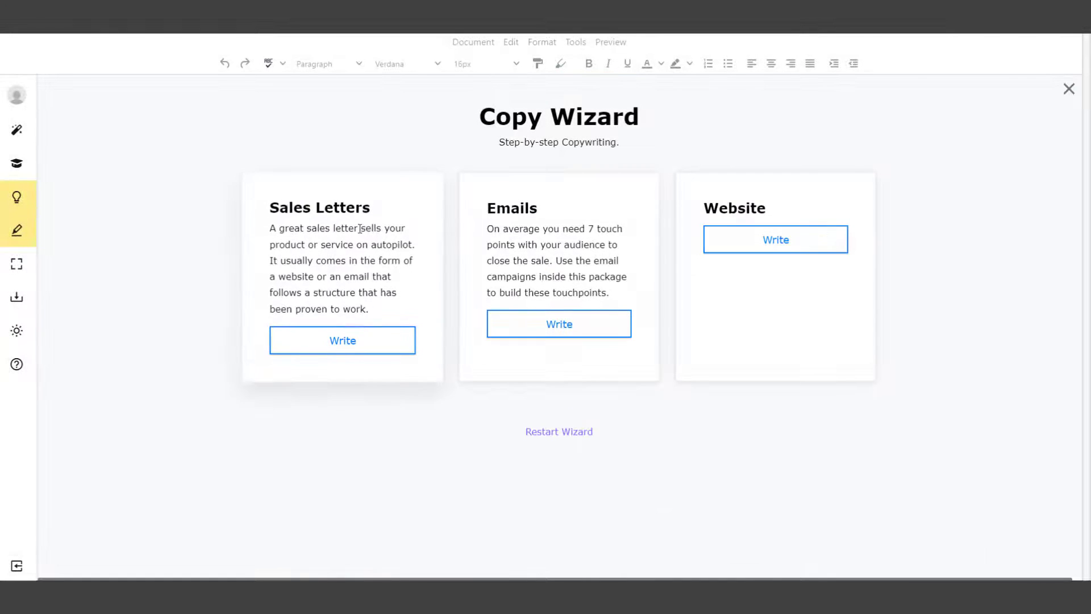
{"action": "left_click", "coordinate": [412, 333]}
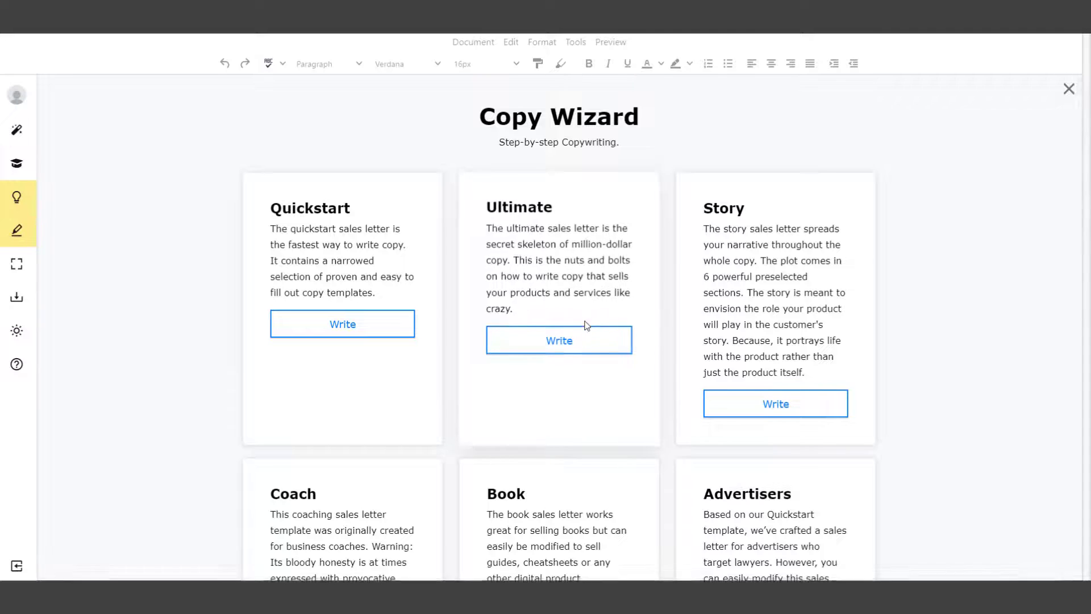
{"action": "scroll", "coordinate": [585, 324], "scroll_direction": "down", "scroll_amount": 5}
{"action": "scroll", "coordinate": [602, 320], "scroll_direction": "up", "scroll_amount": 5}
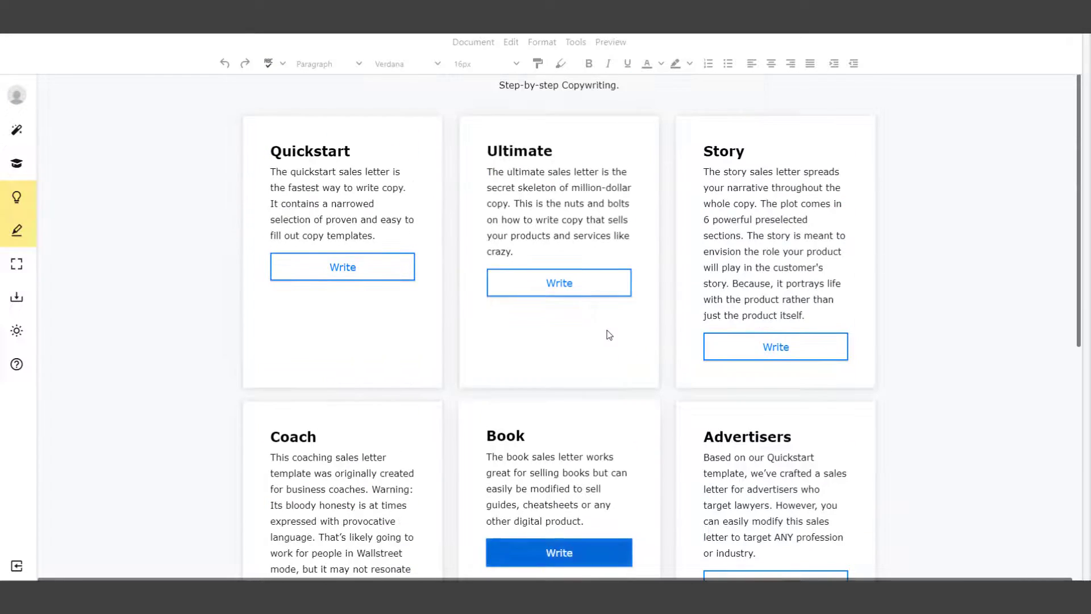
{"action": "left_click", "coordinate": [764, 349]}
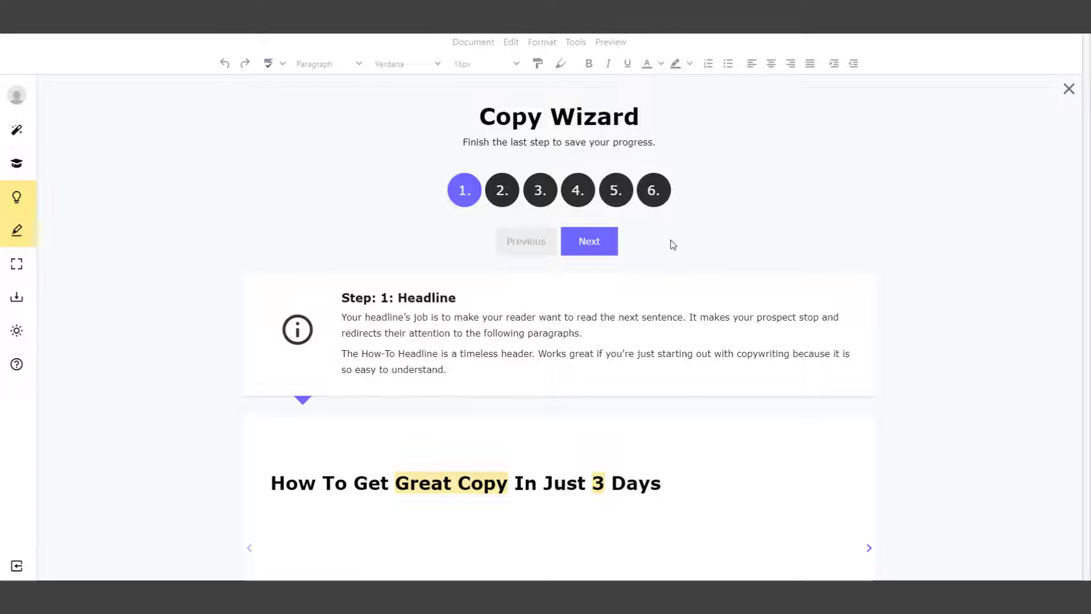
Review the Headline step, highlighting its description and the "How To Get Great Copy In Just 3 Days" template
{"action": "scroll", "coordinate": [461, 307], "scroll_direction": "down", "scroll_amount": 3}
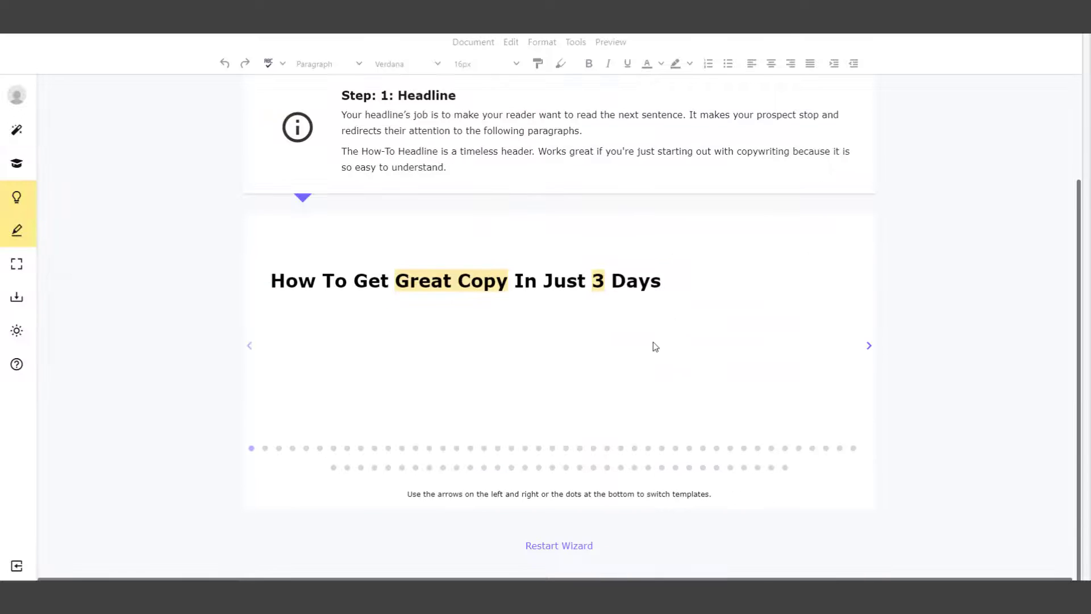
{"action": "scroll", "coordinate": [474, 294], "scroll_direction": "up", "scroll_amount": 3}
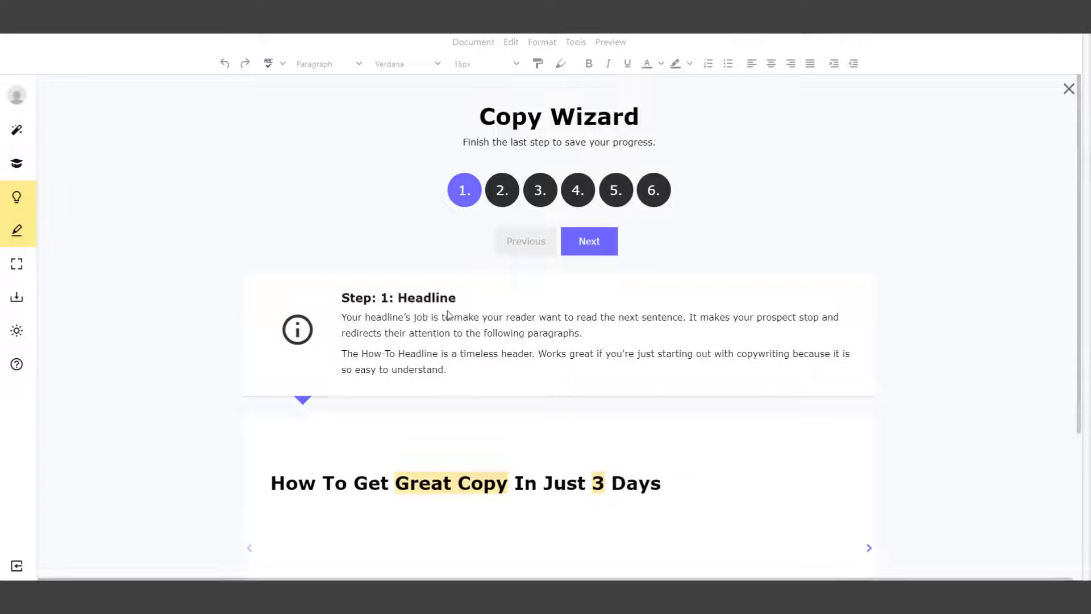
{"action": "left_click_drag", "start_coordinate": [411, 324], "coordinate": [653, 380]}
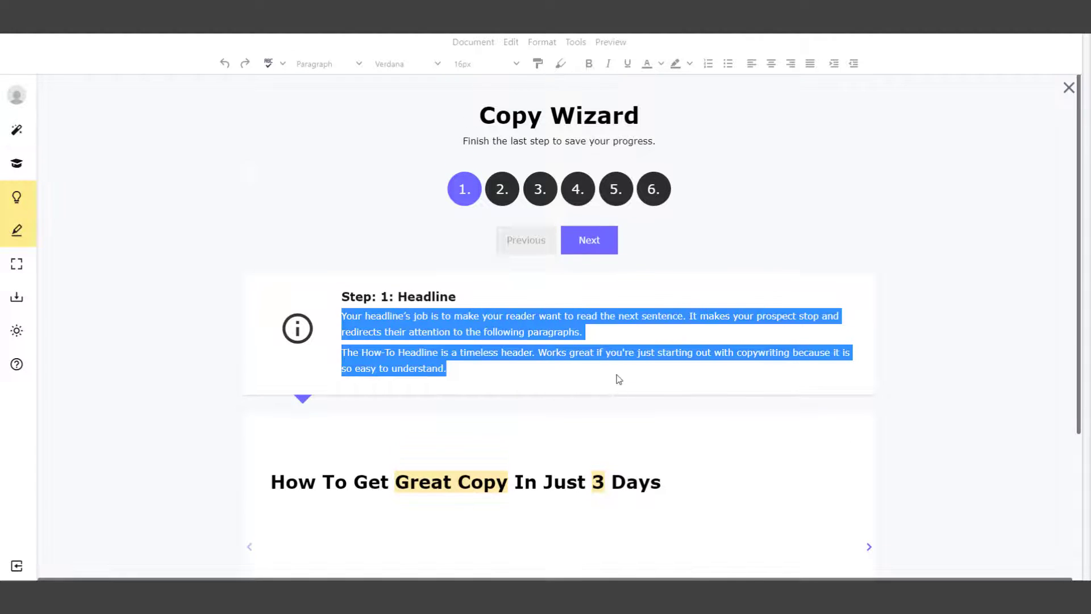
{"action": "scroll", "coordinate": [619, 415], "scroll_direction": "down", "scroll_amount": 3}
{"action": "left_click_drag", "start_coordinate": [272, 322], "coordinate": [694, 373]}
{"action": "scroll", "coordinate": [683, 386], "scroll_direction": "down", "scroll_amount": 2}
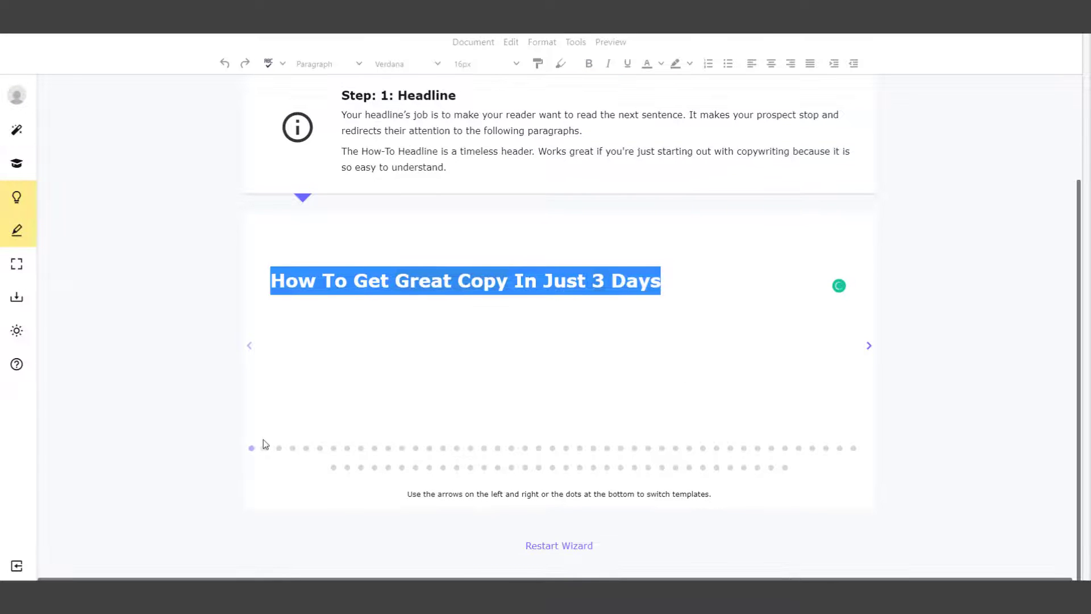
Browse the other headline templates, select the one about the "Million Dollar Pizza Dough Recipe" and highlight its text
{"action": "left_click", "coordinate": [266, 449]}
{"action": "left_click", "coordinate": [278, 449]}
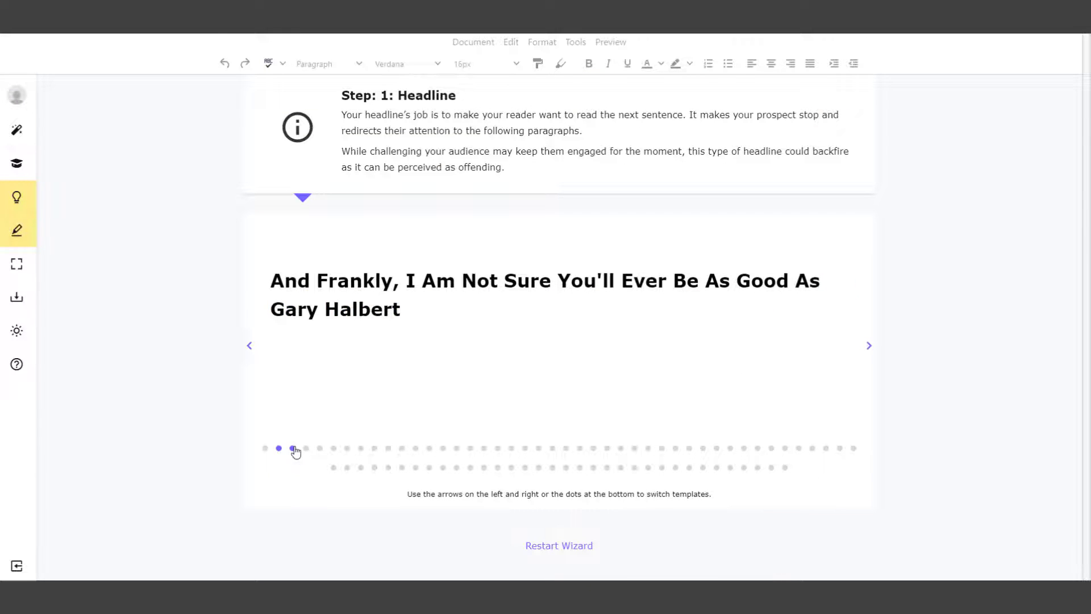
{"action": "left_click", "coordinate": [293, 448]}
{"action": "left_click", "coordinate": [306, 448]}
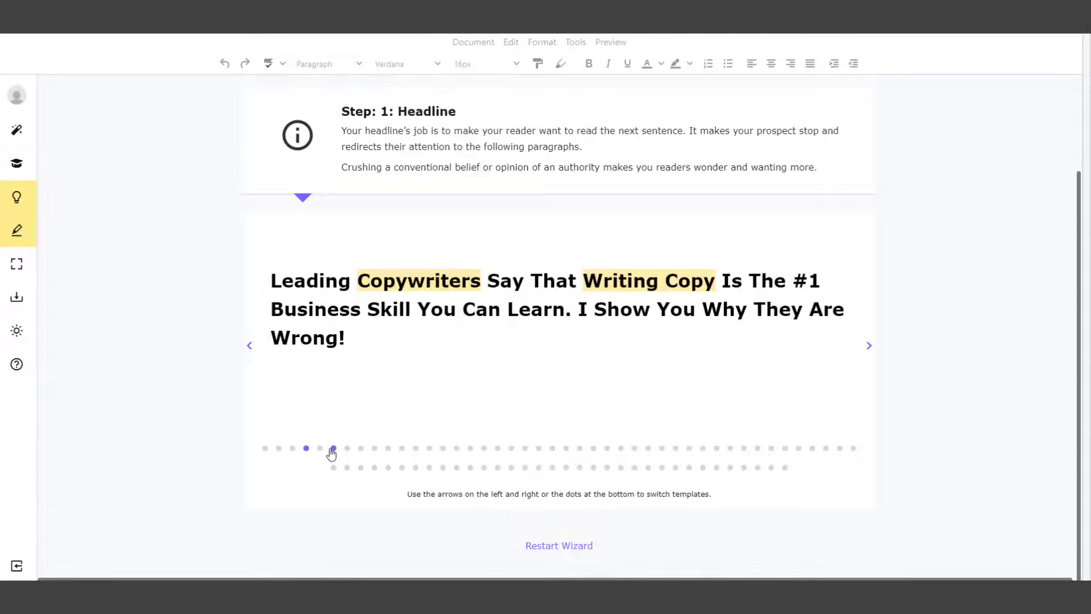
{"action": "left_click", "coordinate": [361, 448]}
{"action": "left_click_drag", "start_coordinate": [802, 319], "coordinate": [275, 238]}
{"action": "scroll", "coordinate": [390, 285], "scroll_direction": "up", "scroll_amount": 3}
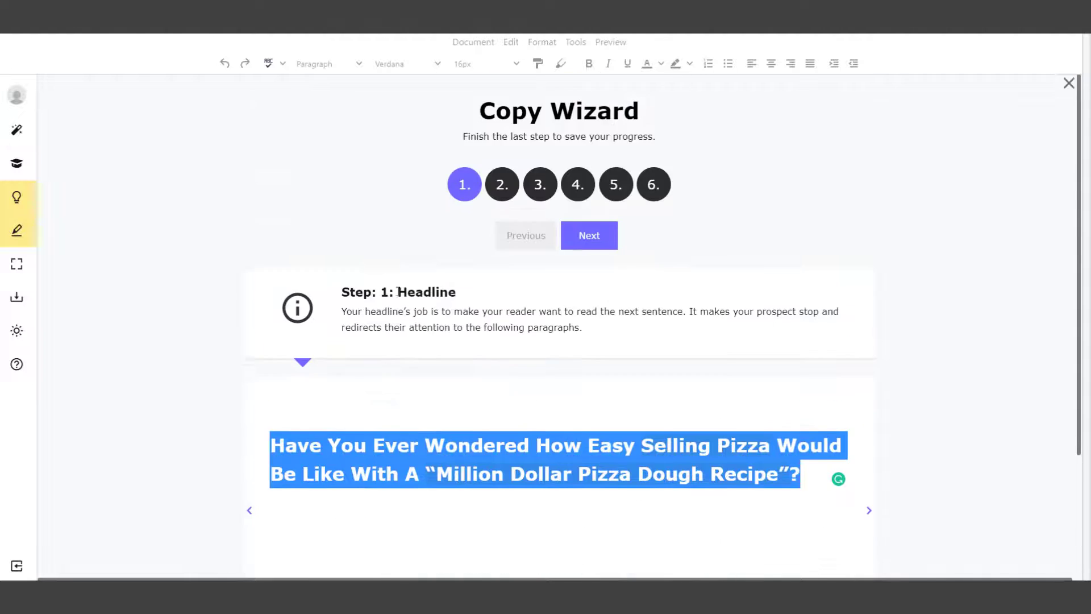
Advance the wizard to the Intro step, highlight its description and review its copy template
{"action": "left_click", "coordinate": [580, 250]}
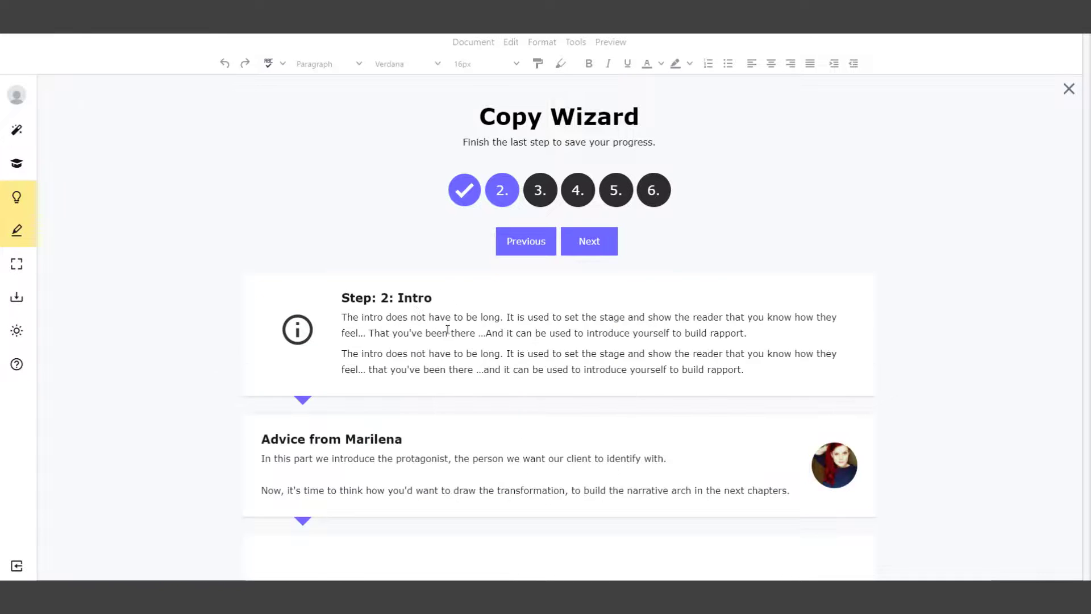
{"action": "scroll", "coordinate": [774, 332], "scroll_direction": "down", "scroll_amount": 1}
{"action": "left_click_drag", "start_coordinate": [774, 332], "coordinate": [236, 214]}
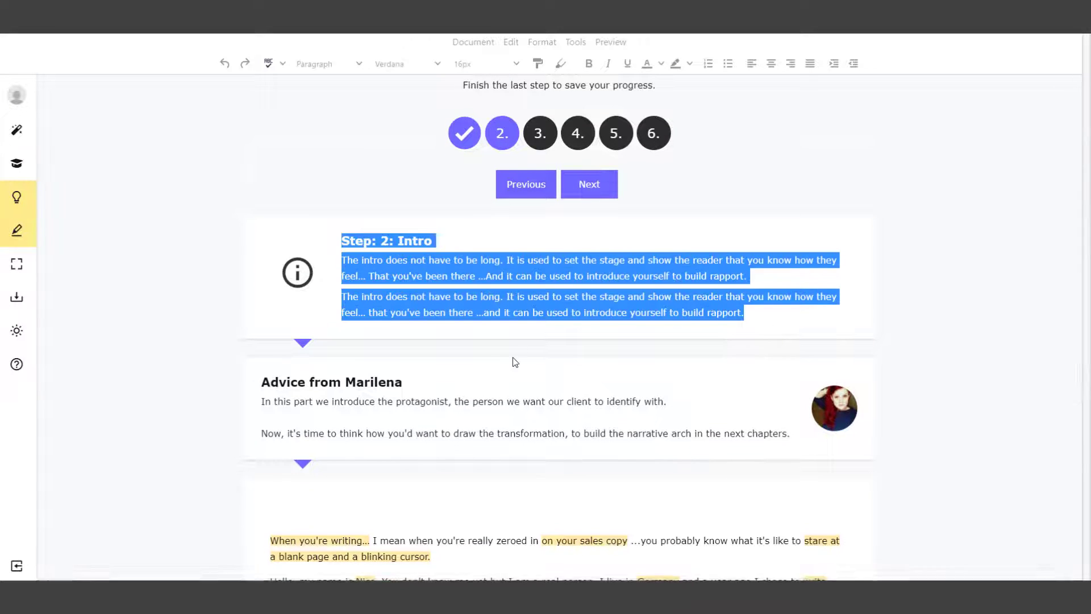
{"action": "scroll", "coordinate": [511, 361], "scroll_direction": "down", "scroll_amount": 2}
{"action": "left_click", "coordinate": [306, 288]}
{"action": "scroll", "coordinate": [616, 475], "scroll_direction": "down", "scroll_amount": 1}
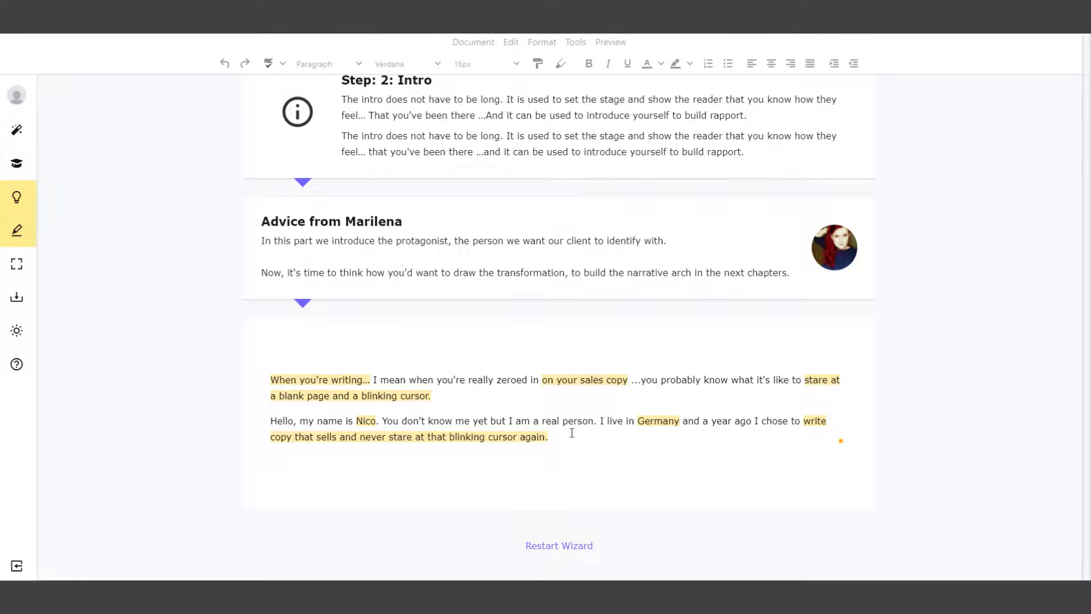
Advance the wizard to the Backstory step, highlight its description and review the advice and template
{"action": "left_click", "coordinate": [338, 396]}
{"action": "key", "text": "Return"}
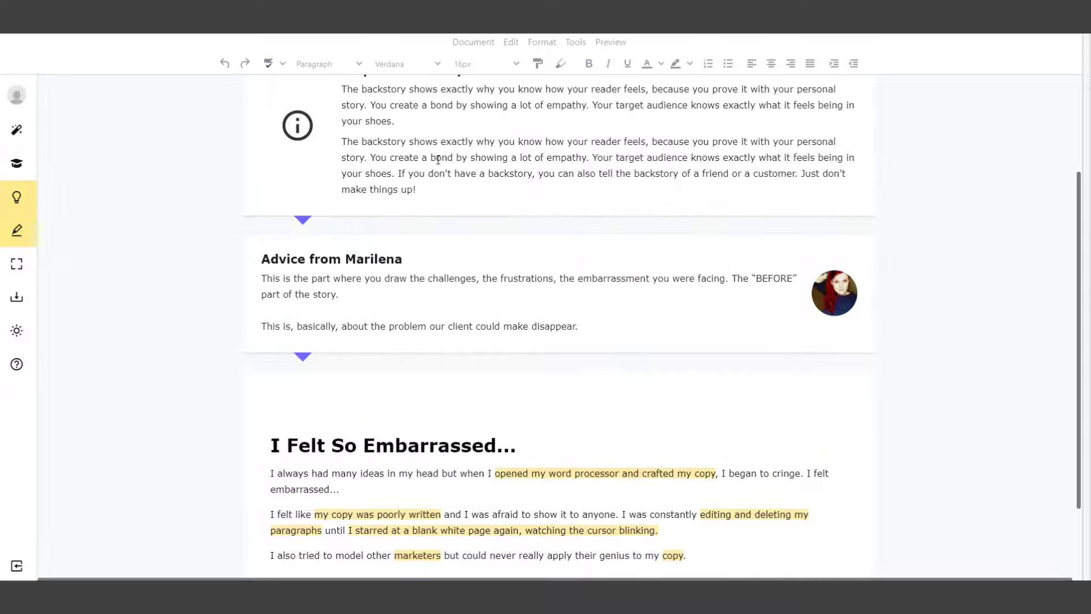
{"action": "scroll", "coordinate": [495, 243], "scroll_direction": "up", "scroll_amount": 4}
{"action": "scroll", "coordinate": [493, 292], "scroll_direction": "down", "scroll_amount": 2}
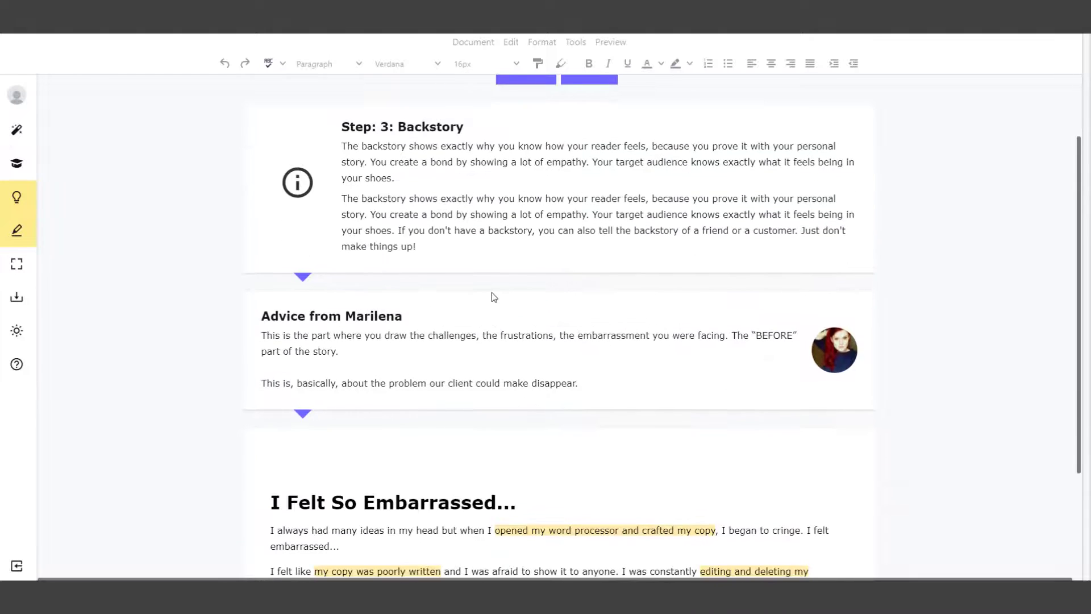
{"action": "scroll", "coordinate": [492, 292], "scroll_direction": "up", "scroll_amount": 2}
{"action": "left_click_drag", "start_coordinate": [342, 255], "coordinate": [626, 407]}
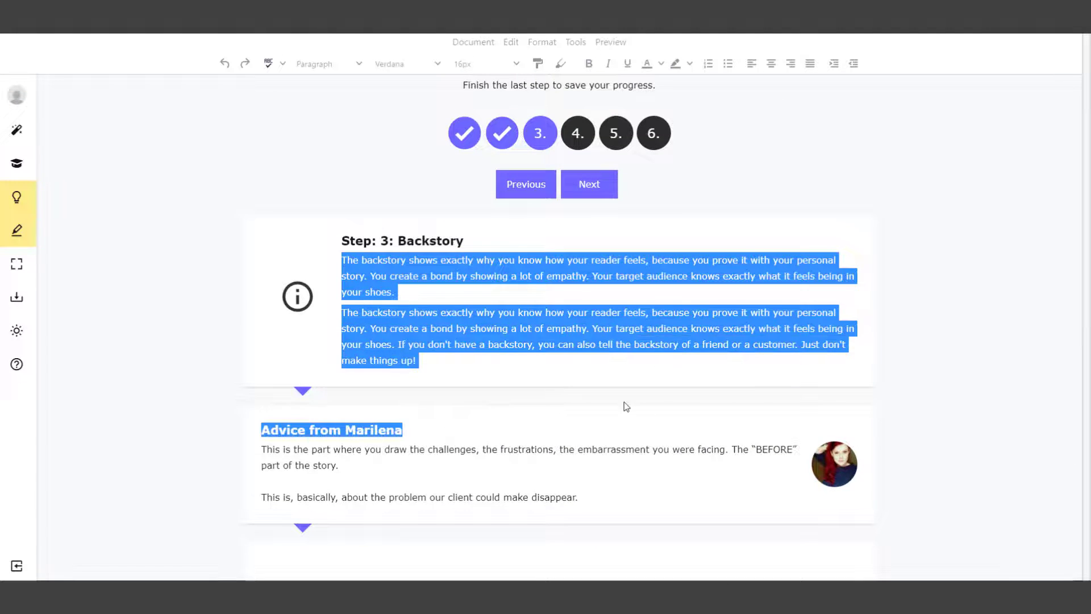
{"action": "scroll", "coordinate": [510, 386], "scroll_direction": "down", "scroll_amount": 5}
{"action": "scroll", "coordinate": [691, 465], "scroll_direction": "down", "scroll_amount": 1}
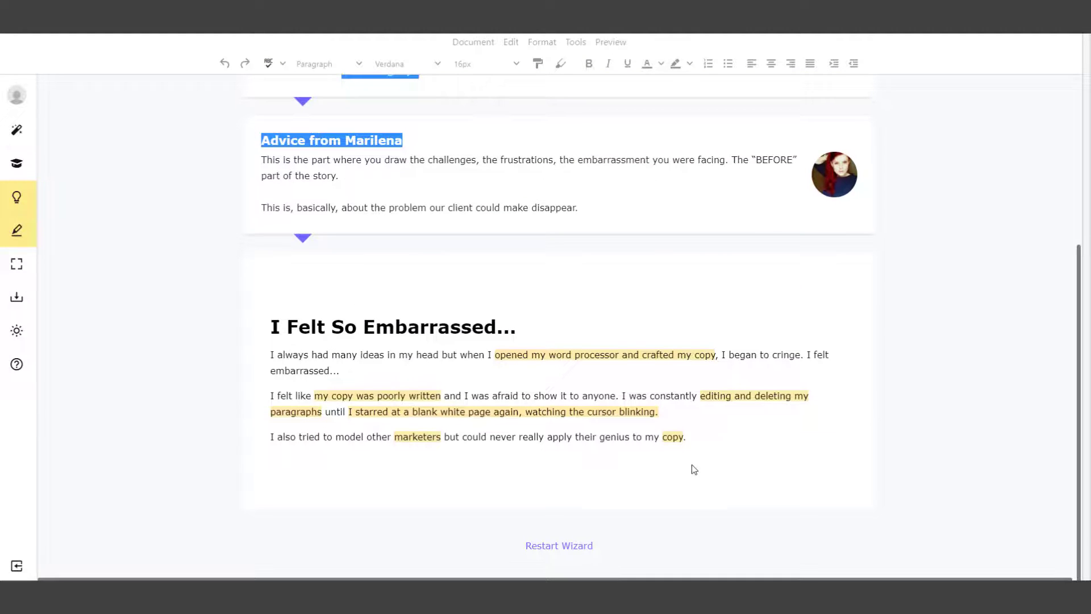
Highlight the three body paragraphs under "I Felt So Embarrassed..." in the Backstory template
{"action": "left_click", "coordinate": [694, 438]}
{"action": "key", "text": "ctrl+shift+Up"}
{"action": "key", "text": "ctrl+shift+Up"}
{"action": "key", "text": "ctrl+shift+Up"}
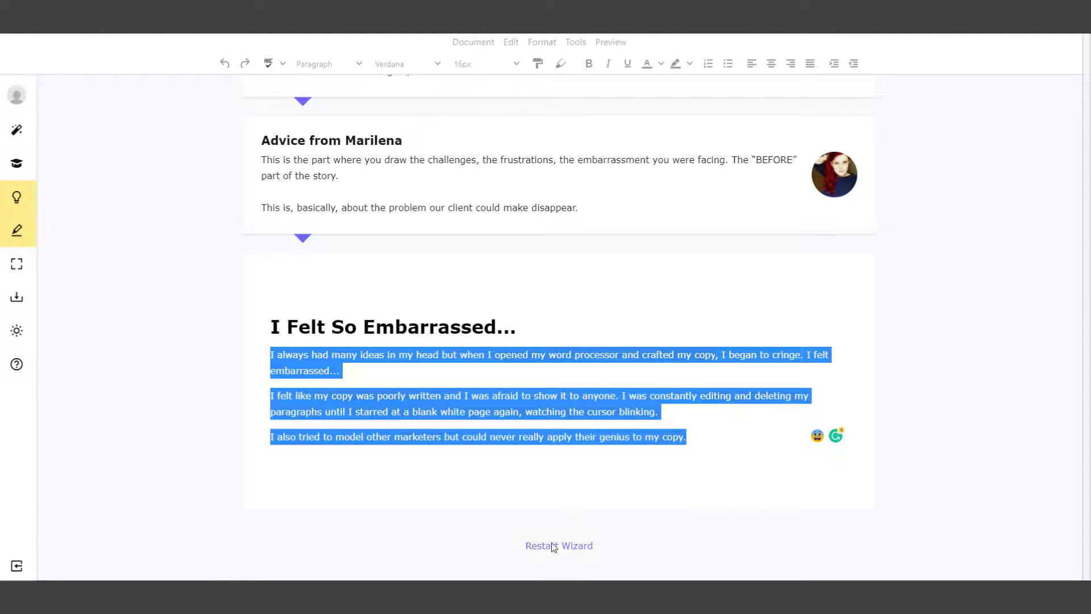
Advance the wizard to the Discovery step, highlight its step title and view its copy template
{"action": "scroll", "coordinate": [537, 470], "scroll_direction": "up", "scroll_amount": 2}
{"action": "scroll", "coordinate": [565, 485], "scroll_direction": "down", "scroll_amount": 2}
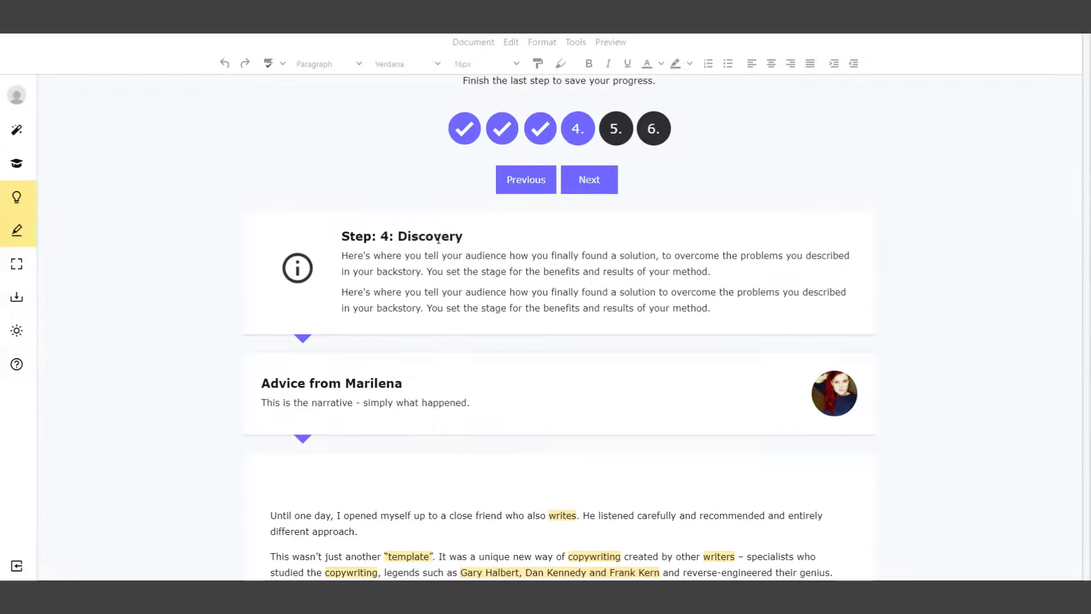
{"action": "triple_click", "coordinate": [469, 237]}
{"action": "scroll", "coordinate": [531, 333], "scroll_direction": "down", "scroll_amount": 3}
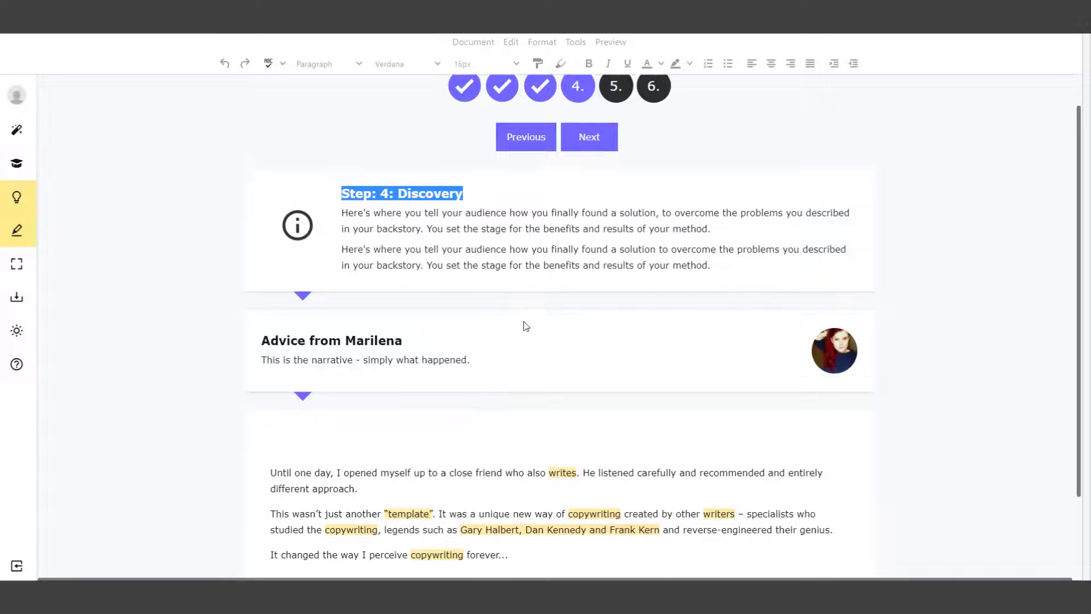
Highlight the three paragraphs of the Discovery copy template and return to the wizard's step overview
{"action": "left_click", "coordinate": [524, 465]}
{"action": "left_click_drag", "start_coordinate": [509, 436], "coordinate": [244, 314]}
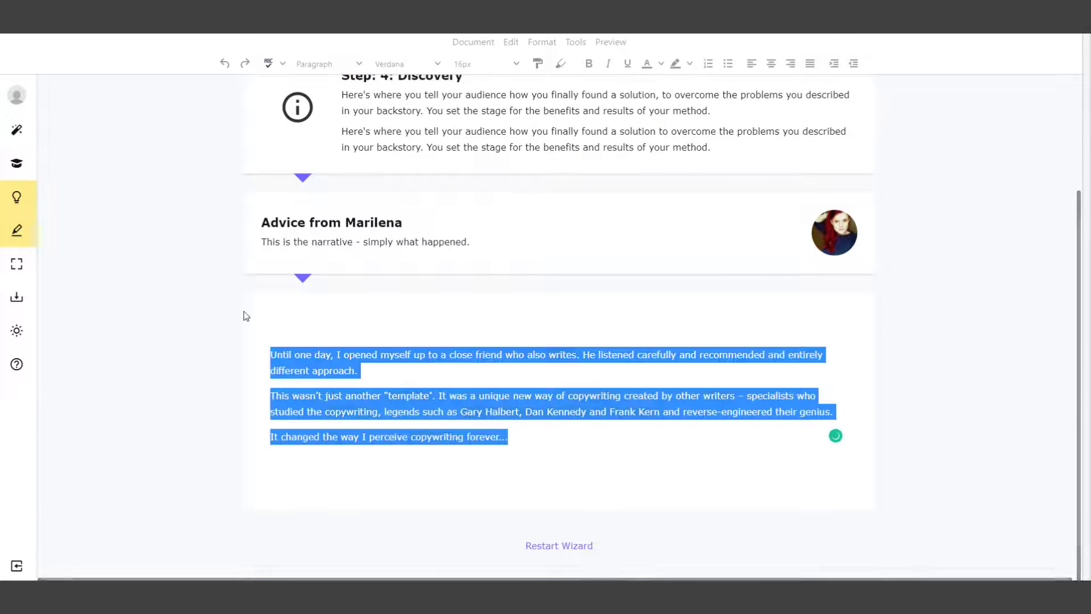
{"action": "left_click", "coordinate": [551, 456]}
{"action": "scroll", "coordinate": [600, 204], "scroll_direction": "up", "scroll_amount": 4}
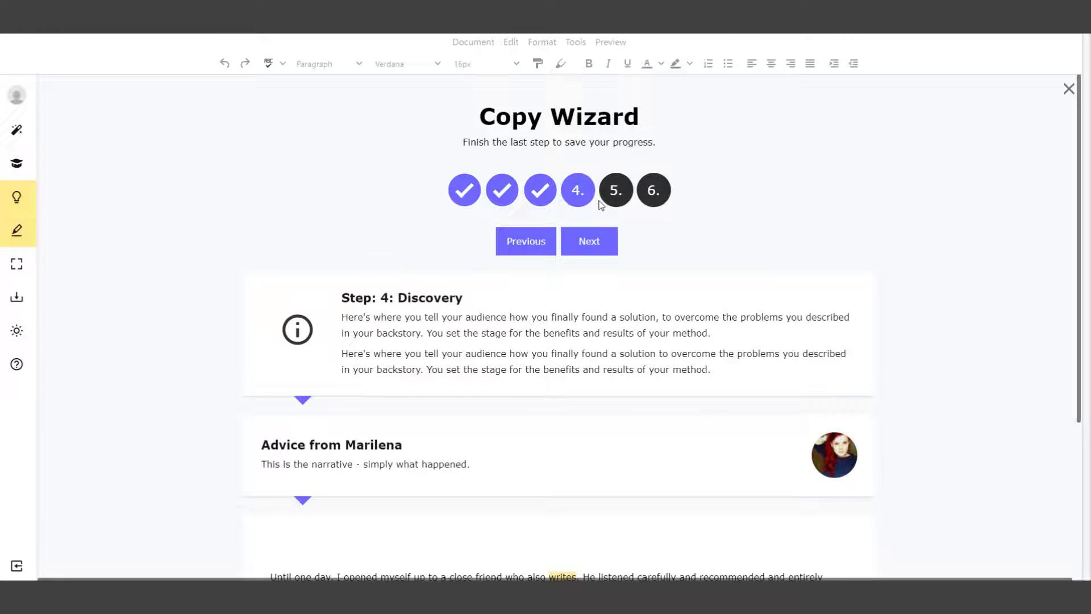
Advance the wizard through Benefits & Results to Call To Action, and finish it to place the sales letter in the document
{"action": "left_click", "coordinate": [589, 251]}
{"action": "left_click_drag", "start_coordinate": [422, 305], "coordinate": [572, 365]}
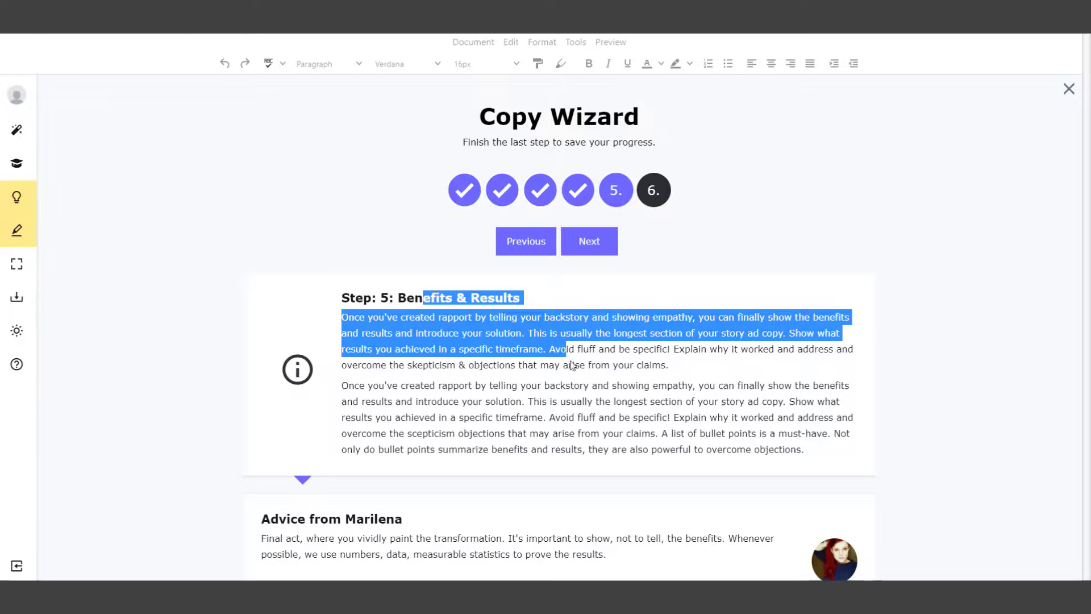
{"action": "left_click", "coordinate": [588, 243]}
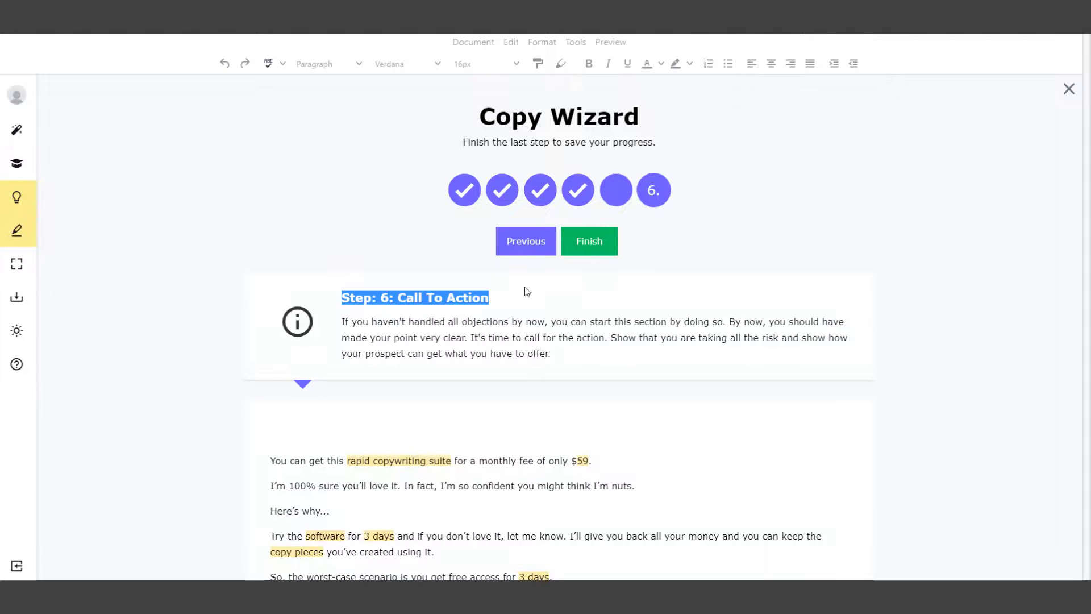
{"action": "scroll", "coordinate": [479, 308], "scroll_direction": "down", "scroll_amount": 3}
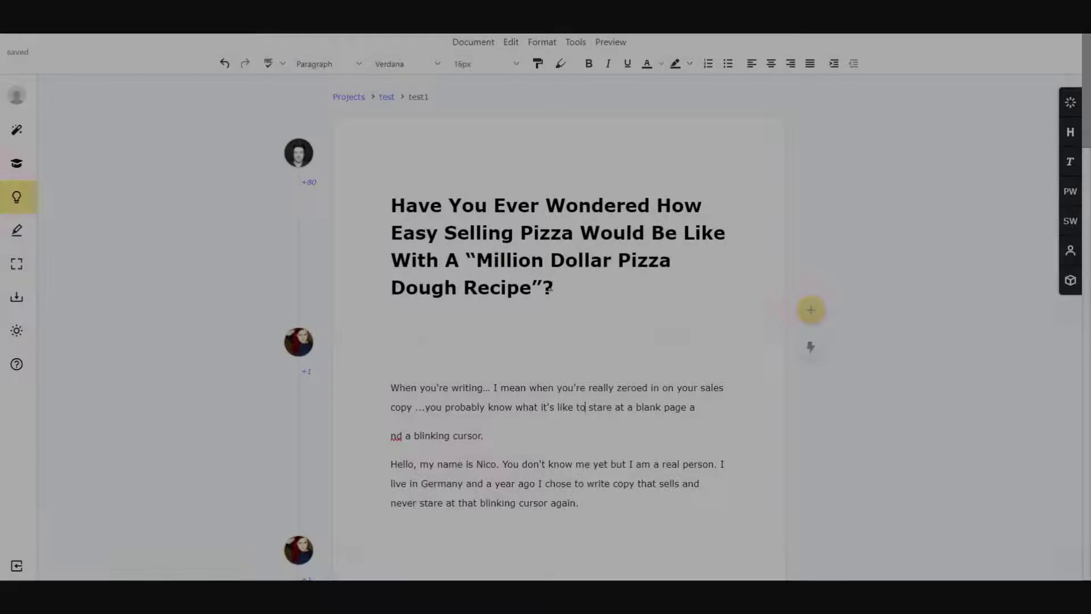
Format the self-introduction paragraph beginning "Hello, my name is" in bold italic
{"action": "scroll", "coordinate": [555, 383], "scroll_direction": "down", "scroll_amount": 3}
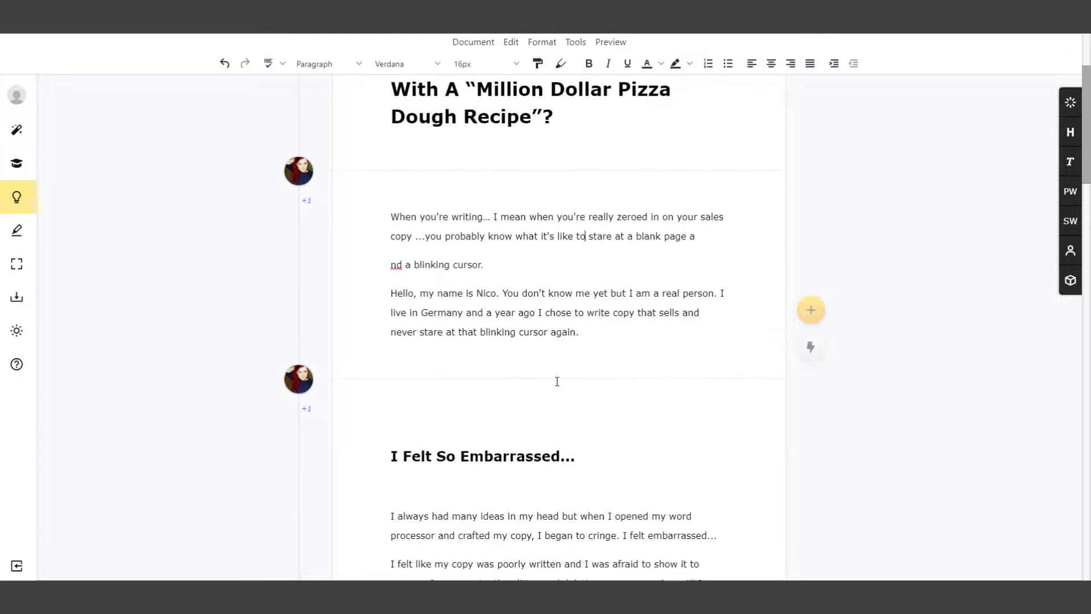
{"action": "scroll", "coordinate": [558, 381], "scroll_direction": "up", "scroll_amount": 1}
{"action": "scroll", "coordinate": [557, 382], "scroll_direction": "up", "scroll_amount": 2}
{"action": "scroll", "coordinate": [573, 341], "scroll_direction": "down", "scroll_amount": 3}
{"action": "left_click_drag", "start_coordinate": [576, 333], "coordinate": [383, 277]}
{"action": "scroll", "coordinate": [397, 273], "scroll_direction": "up", "scroll_amount": 3}
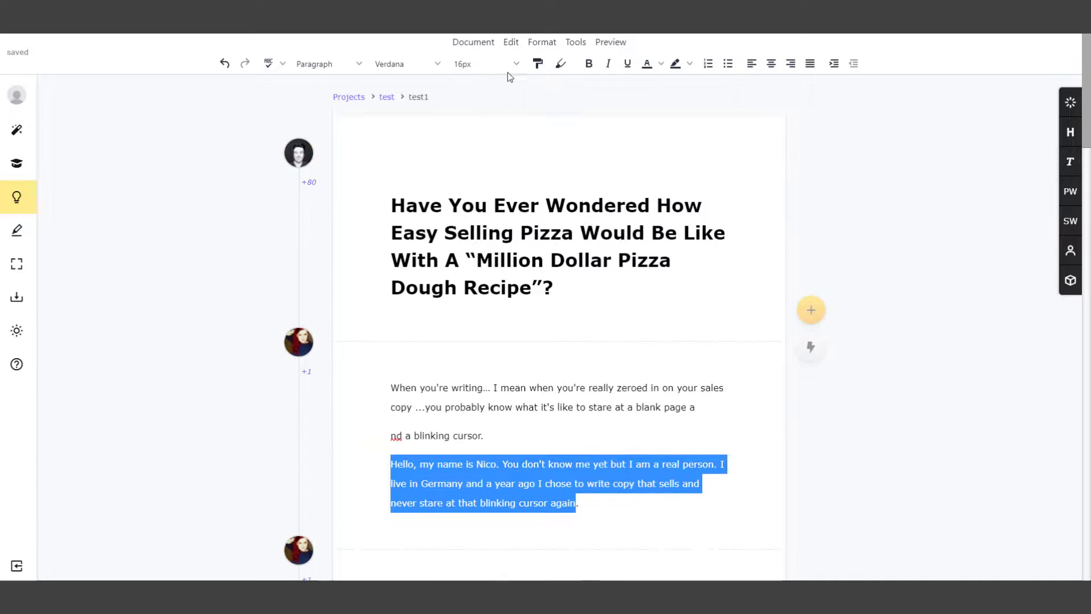
{"action": "left_click", "coordinate": [631, 424]}
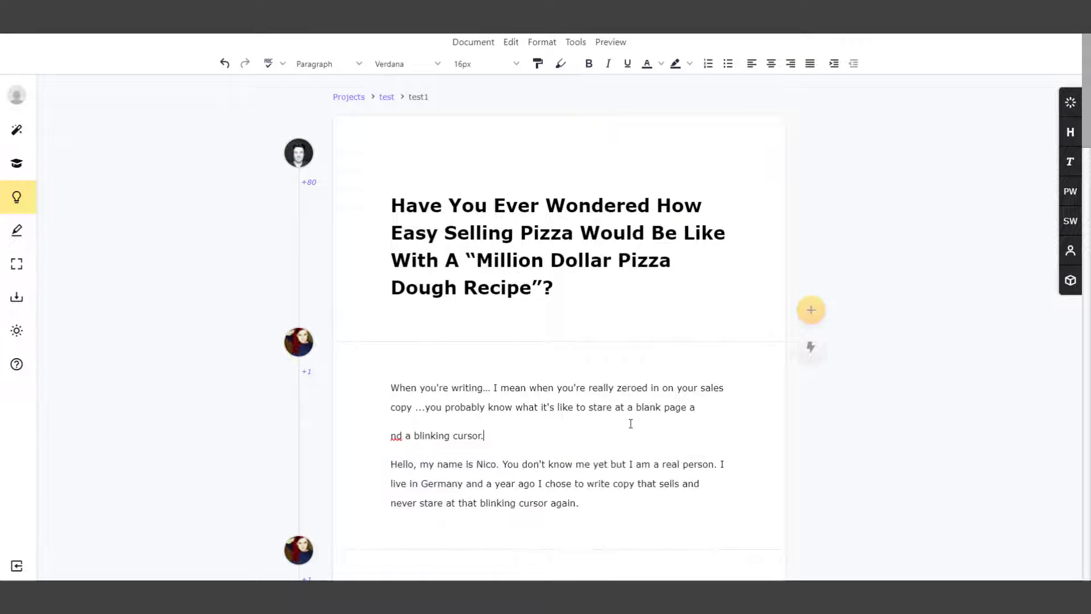
{"action": "left_click_drag", "start_coordinate": [579, 504], "coordinate": [391, 459]}
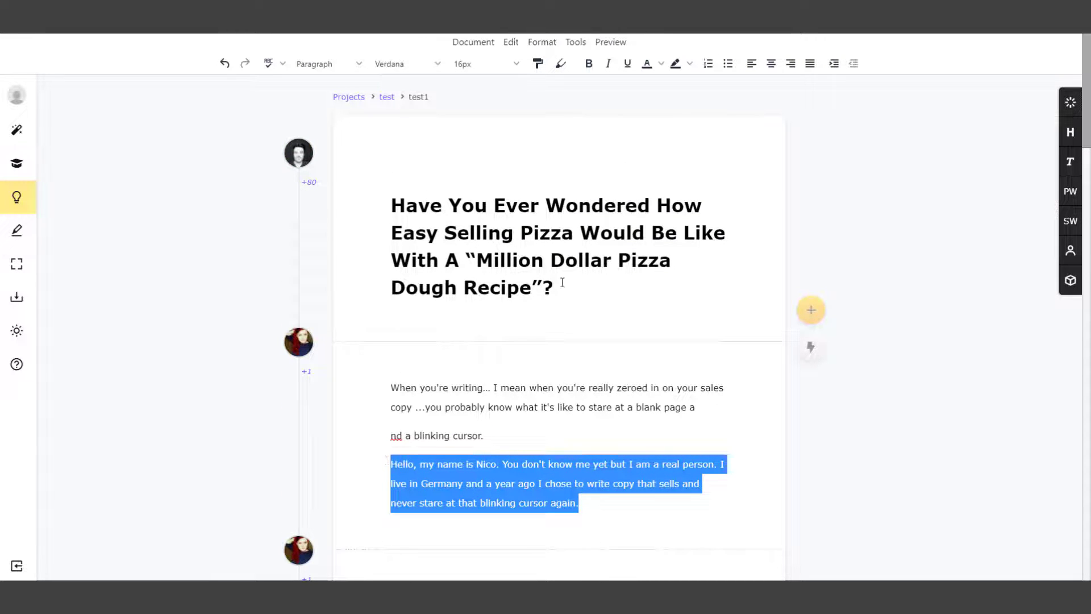
{"action": "left_click", "coordinate": [609, 64]}
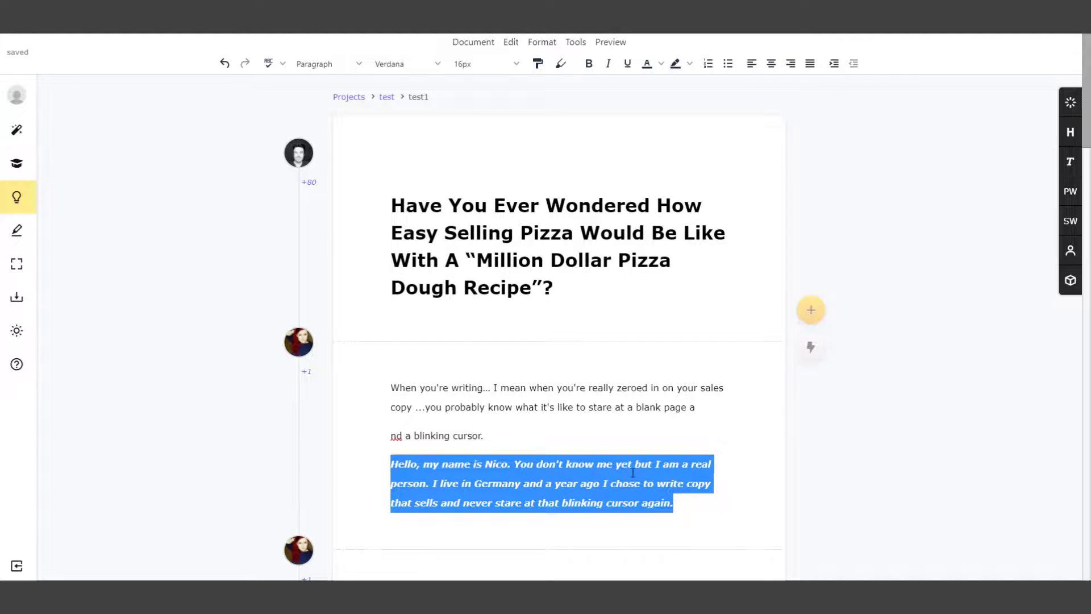
Select the last two paragraphs under the "I Felt So Embarrassed..." heading
{"action": "scroll", "coordinate": [560, 471], "scroll_direction": "down", "scroll_amount": 6}
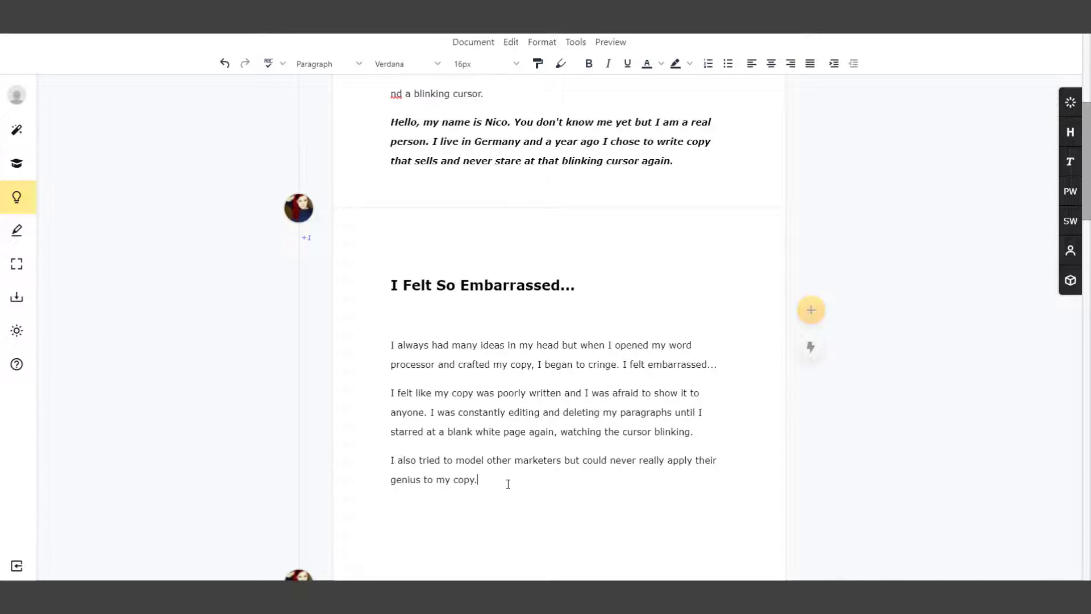
{"action": "scroll", "coordinate": [508, 483], "scroll_direction": "up", "scroll_amount": 6}
{"action": "scroll", "coordinate": [560, 350], "scroll_direction": "down", "scroll_amount": 10}
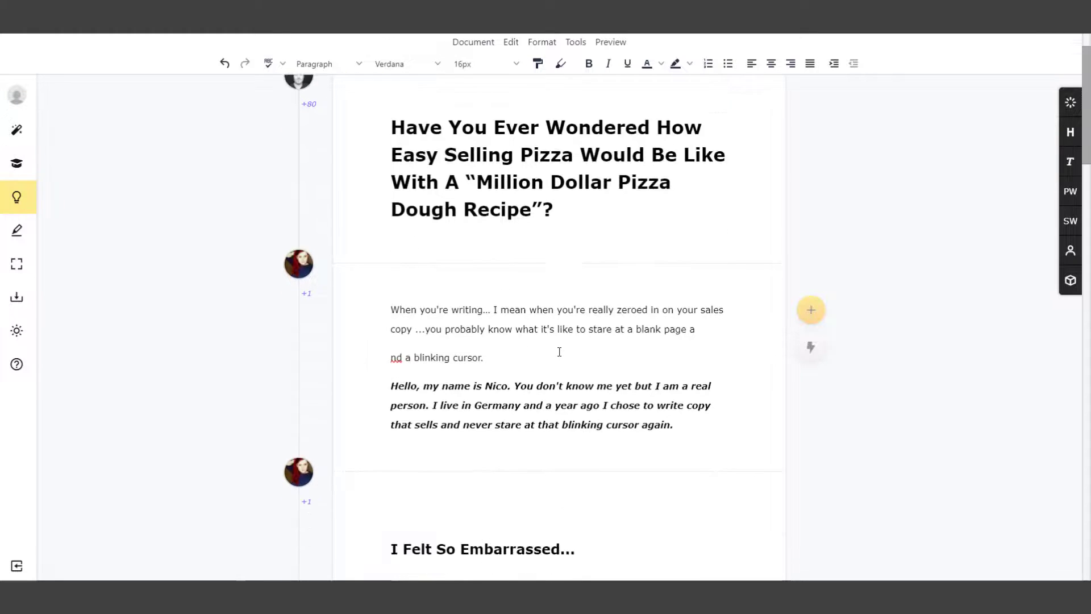
{"action": "key", "text": "shift+Up"}
{"action": "key", "text": "shift+Up"}
{"action": "key", "text": "shift+Up"}
{"action": "key", "text": "shift+Up"}
{"action": "key", "text": "shift+Up"}
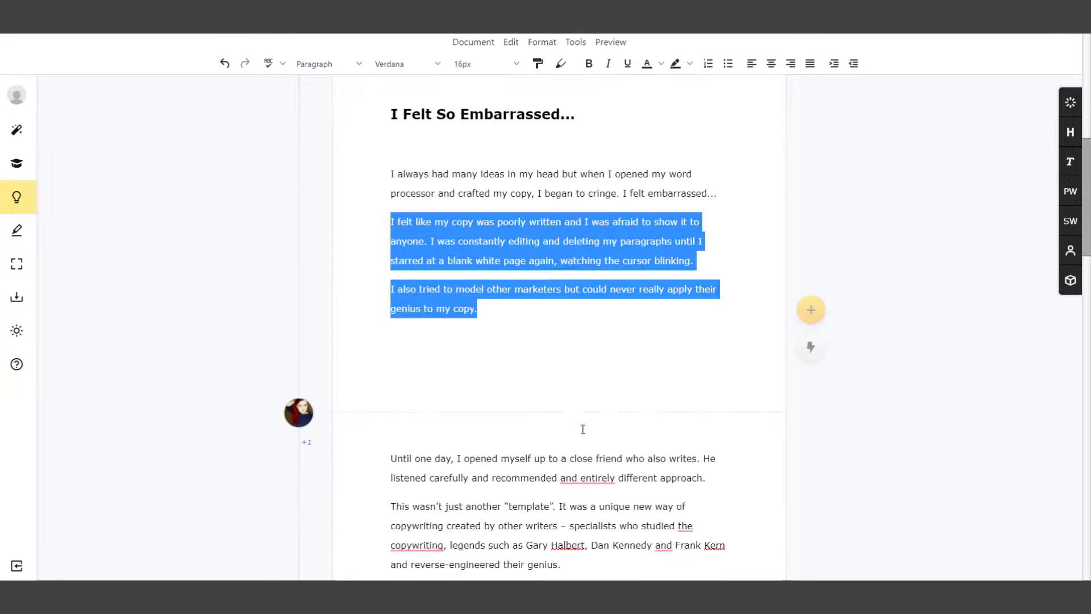
{"action": "left_click", "coordinate": [524, 336]}
{"action": "left_click_drag", "start_coordinate": [514, 309], "coordinate": [346, 212]}
{"action": "scroll", "coordinate": [529, 301], "scroll_direction": "down", "scroll_amount": 4}
{"action": "scroll", "coordinate": [548, 343], "scroll_direction": "up", "scroll_amount": 3}
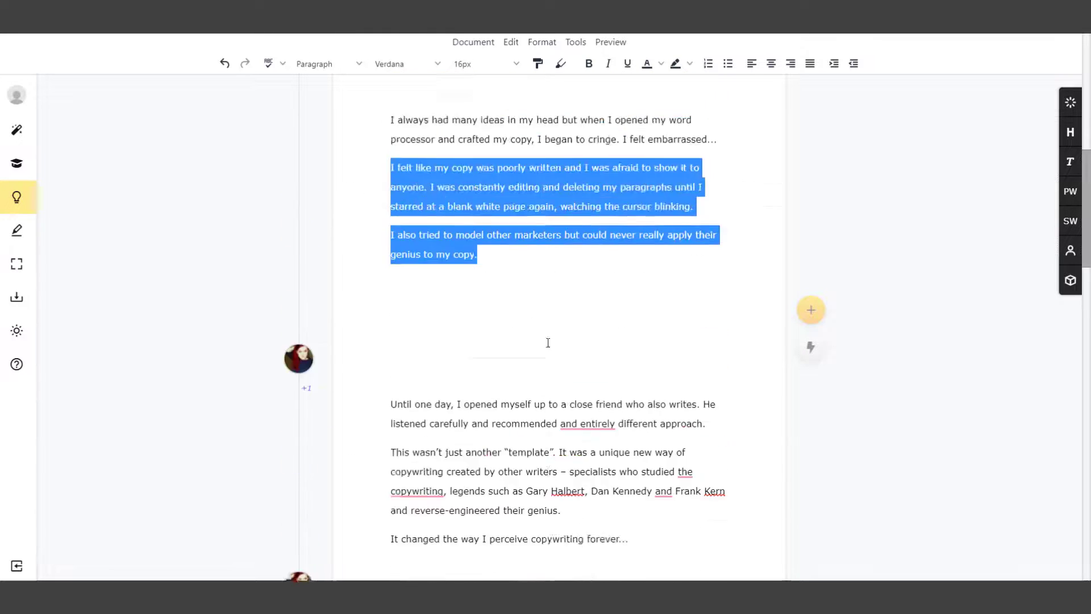
Open the insights for the selected text and run the Spam and Emotional analyses
{"action": "scroll", "coordinate": [548, 343], "scroll_direction": "up", "scroll_amount": 10}
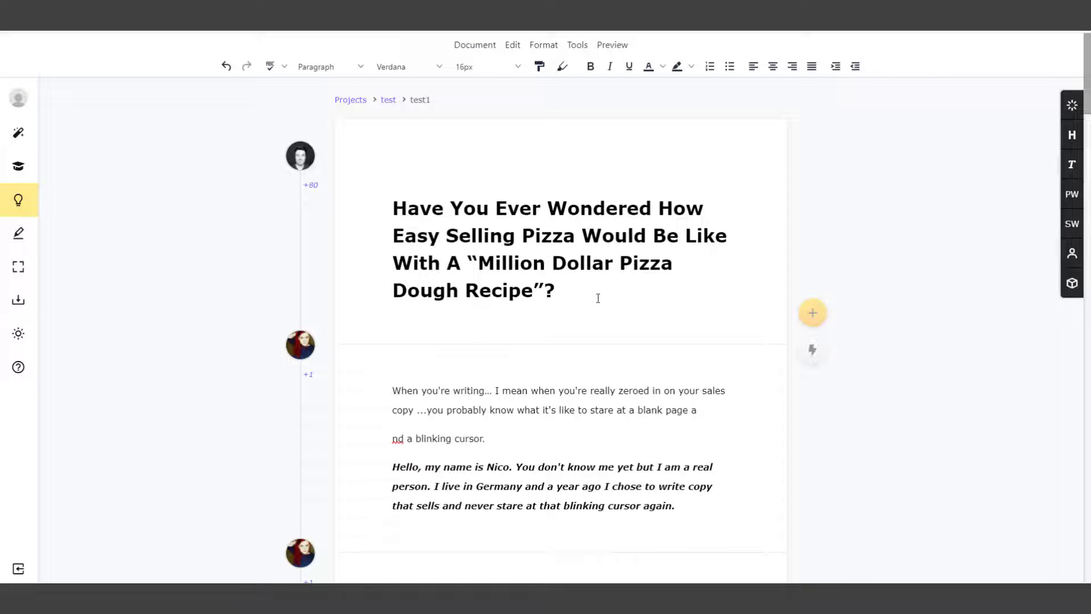
{"action": "scroll", "coordinate": [598, 298], "scroll_direction": "down", "scroll_amount": 4}
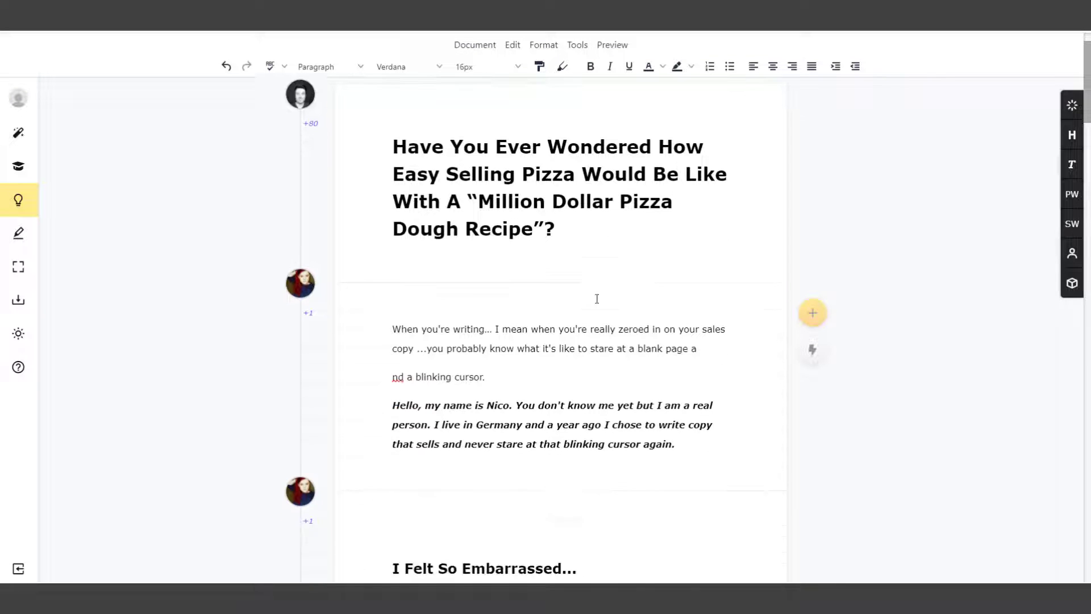
{"action": "left_click", "coordinate": [812, 353]}
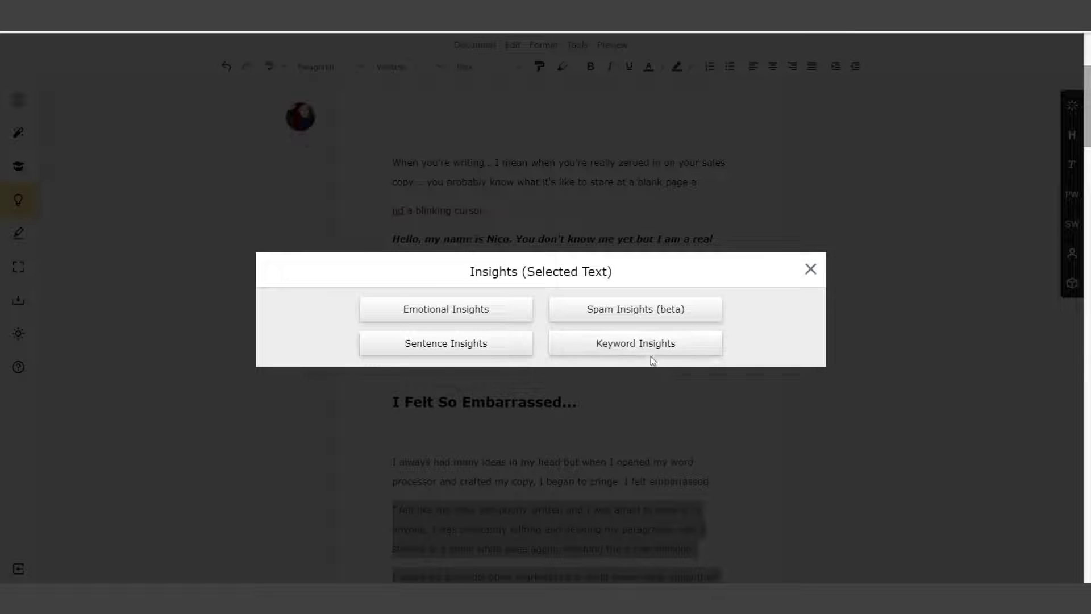
{"action": "left_click", "coordinate": [603, 315]}
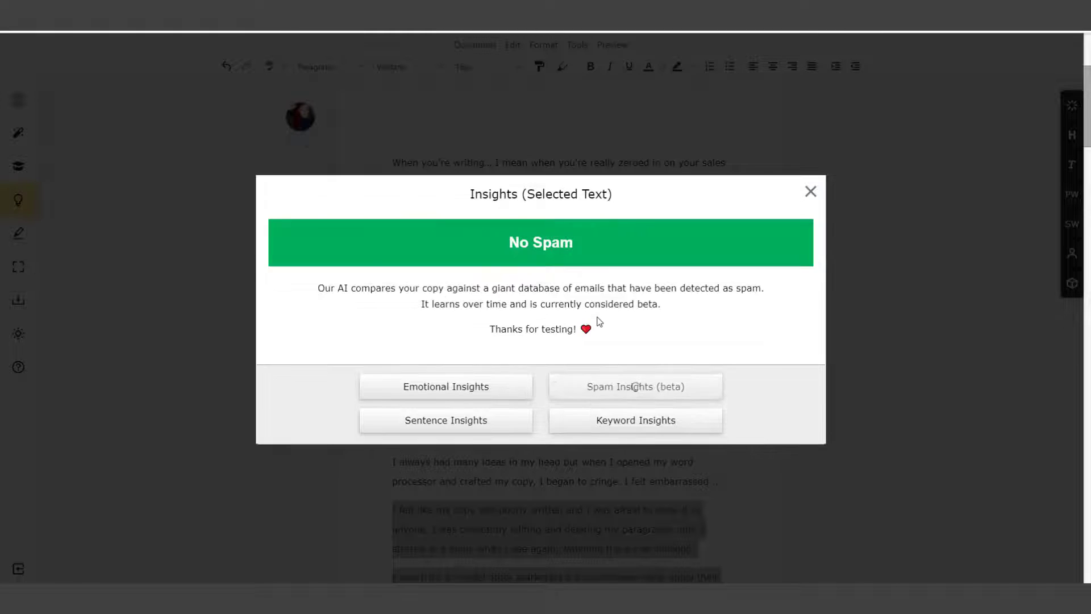
{"action": "scroll", "coordinate": [596, 338], "scroll_direction": "down", "scroll_amount": 1}
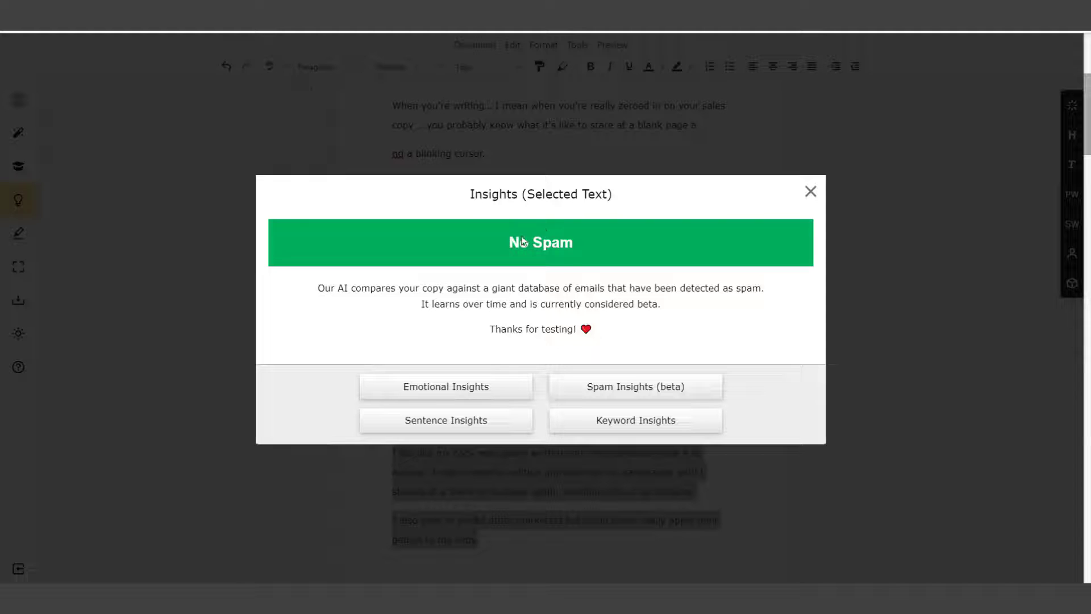
{"action": "left_click", "coordinate": [452, 383]}
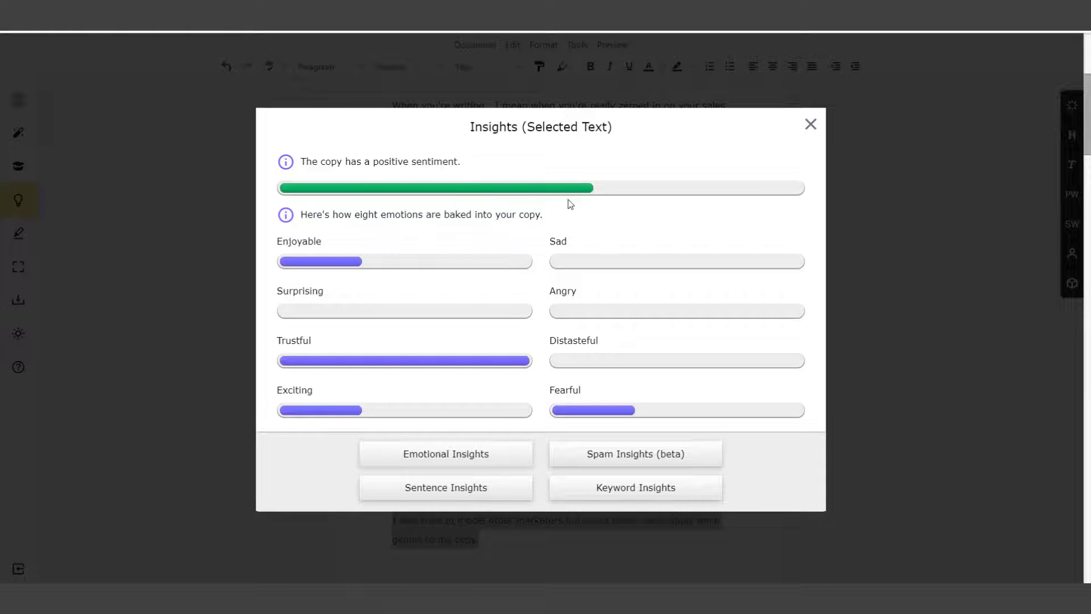
Run Sentence Insights on the selected text and highlight the sentence beginning "I was constantly editing and deleting my paragraphs"
{"action": "left_click", "coordinate": [472, 497]}
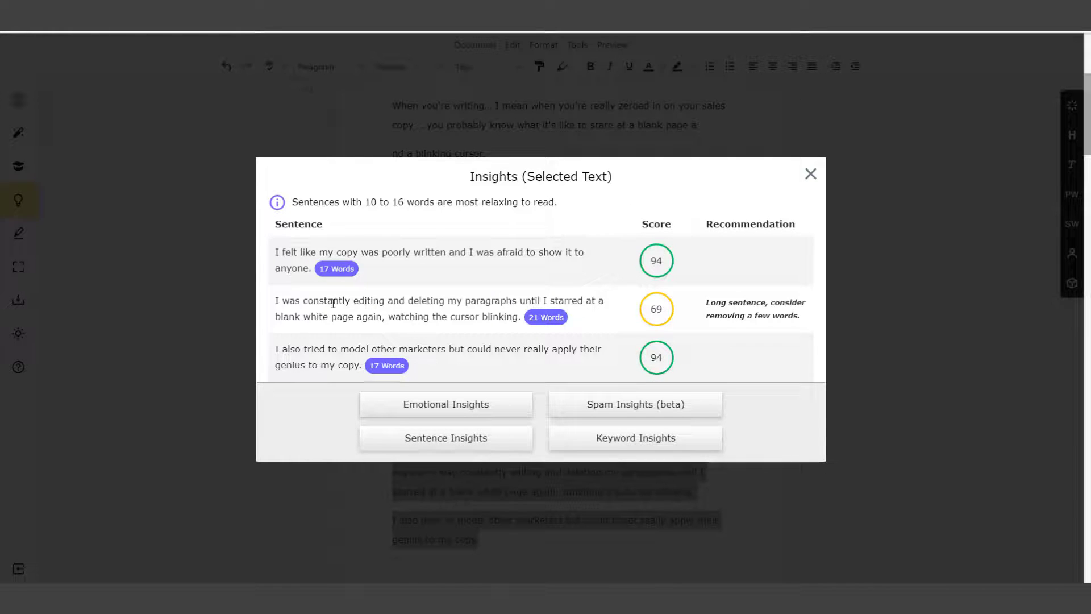
{"action": "left_click_drag", "start_coordinate": [276, 301], "coordinate": [586, 321]}
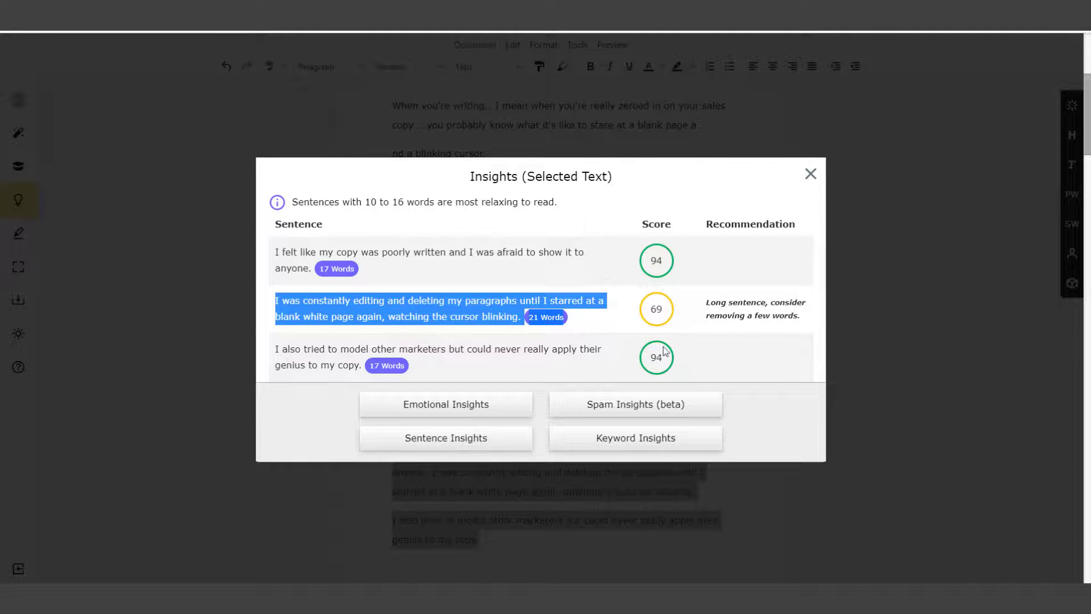
{"action": "left_click", "coordinate": [493, 316]}
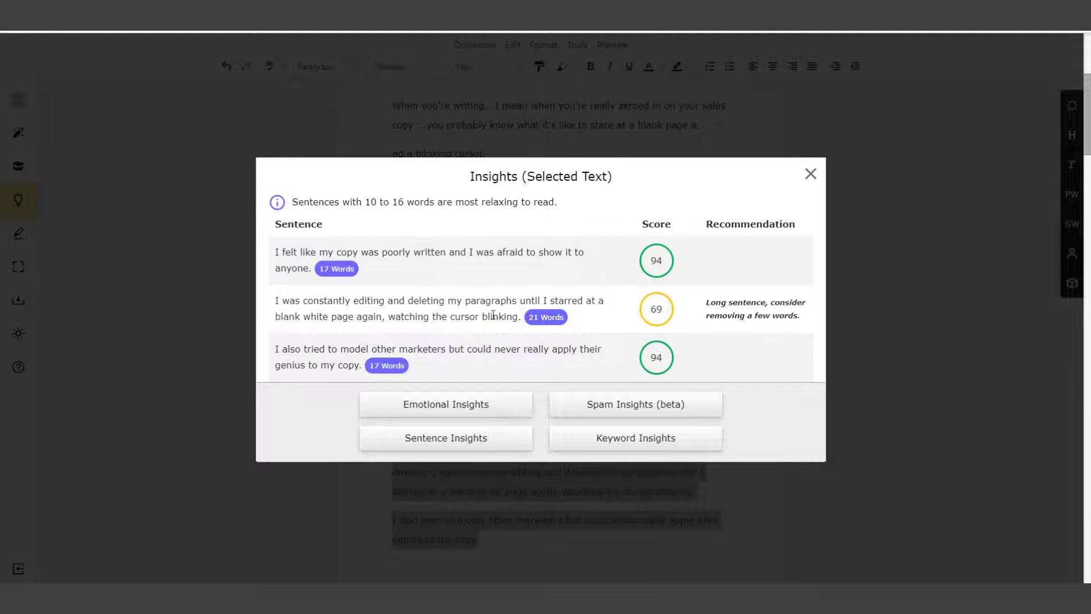
{"action": "left_click_drag", "start_coordinate": [518, 316], "coordinate": [277, 302]}
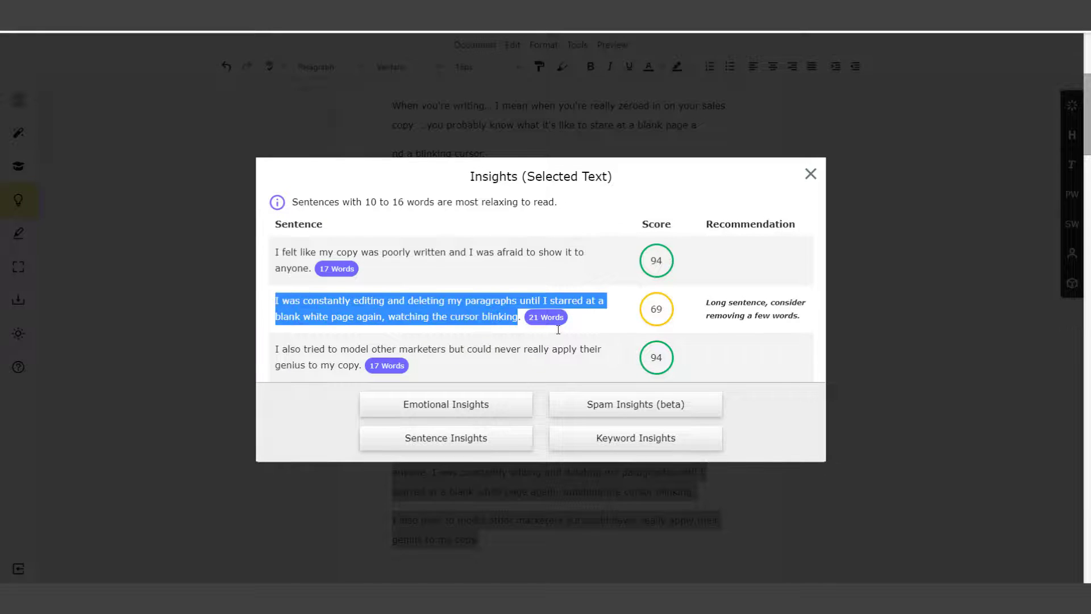
Run Keyword Insights on the selected text and review the word occurrence and density list
{"action": "left_click", "coordinate": [600, 442]}
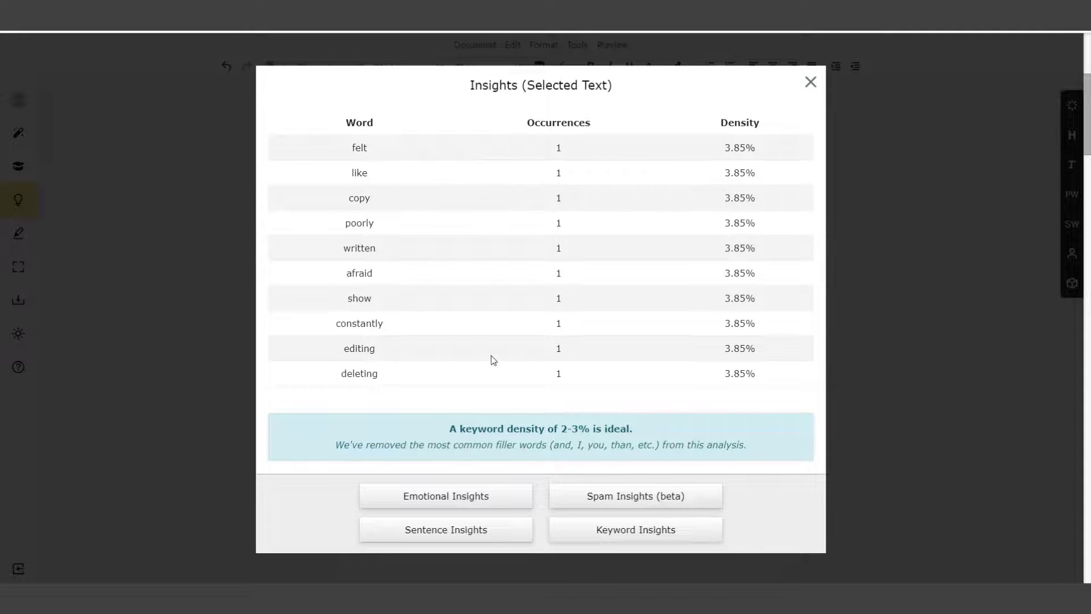
{"action": "scroll", "coordinate": [449, 332], "scroll_direction": "down", "scroll_amount": 5}
{"action": "scroll", "coordinate": [451, 348], "scroll_direction": "down", "scroll_amount": 1}
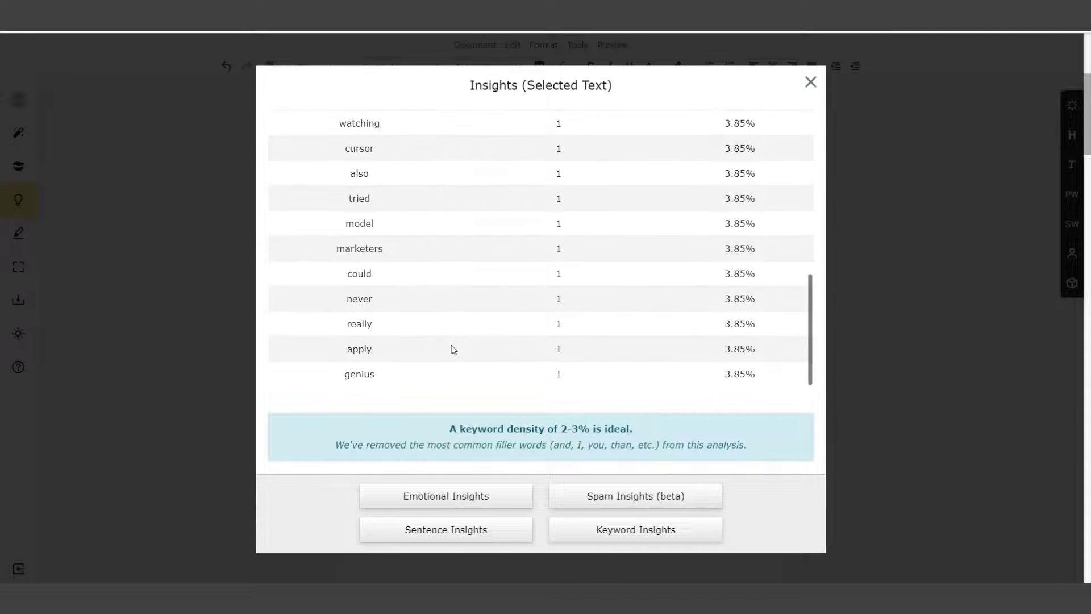
{"action": "scroll", "coordinate": [452, 348], "scroll_direction": "up", "scroll_amount": 6}
{"action": "scroll", "coordinate": [453, 348], "scroll_direction": "down", "scroll_amount": 8}
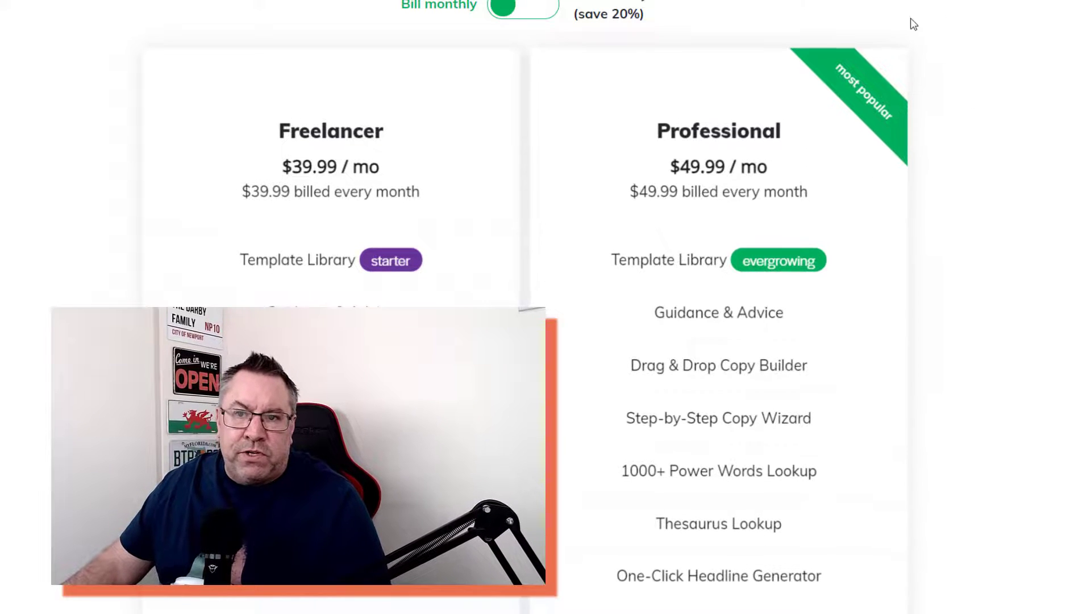
Switch to the one-time pricing page and compare the Basic and Professional plan feature lists
{"action": "left_click", "coordinate": [697, 0]}
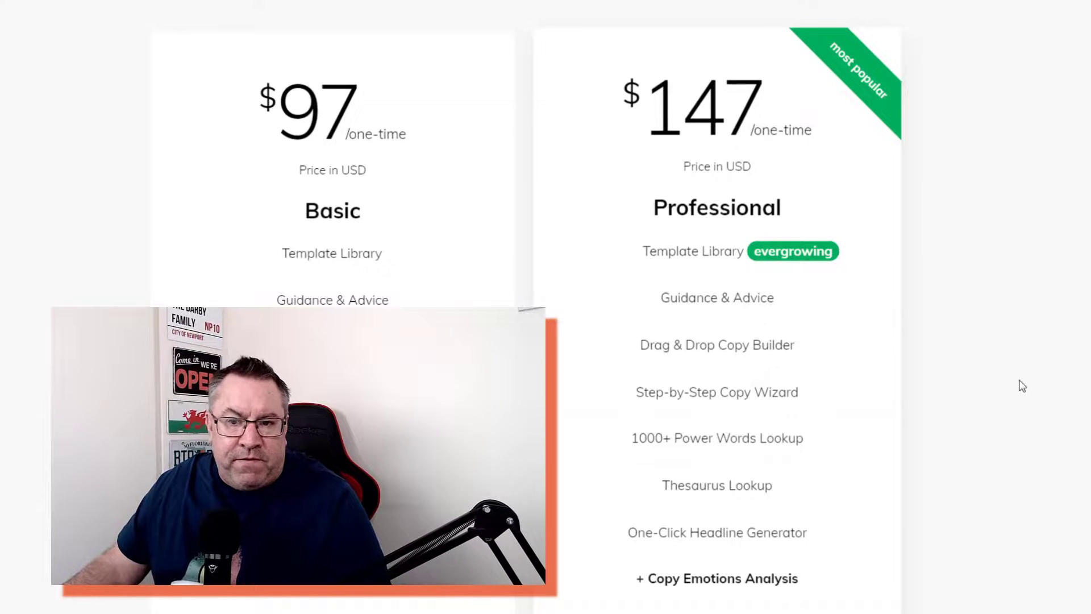
{"action": "scroll", "coordinate": [359, 132], "scroll_direction": "down", "scroll_amount": 3}
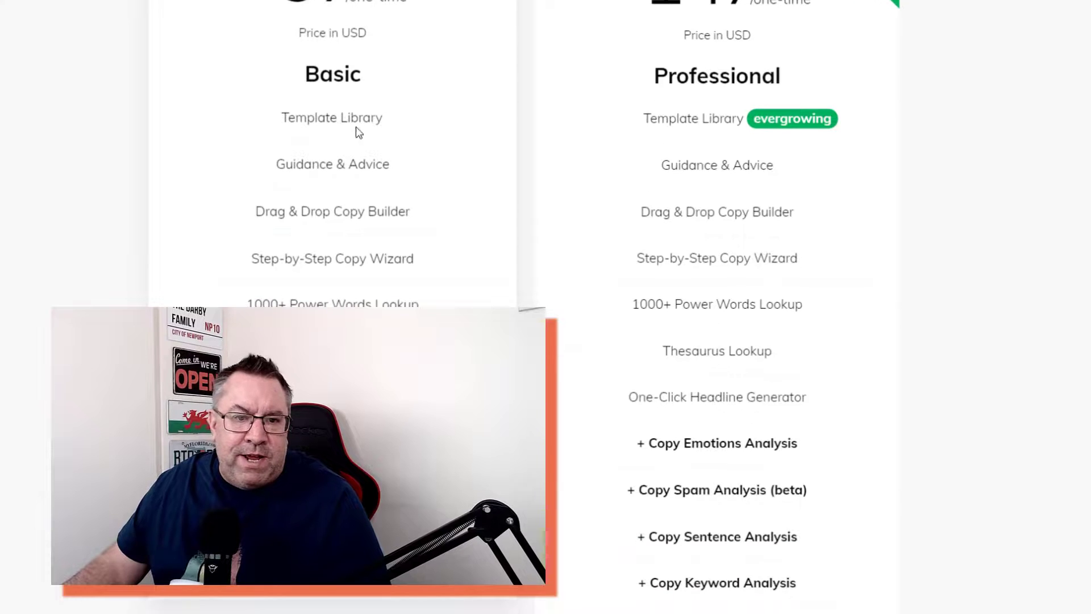
{"action": "scroll", "coordinate": [796, 500], "scroll_direction": "down", "scroll_amount": 3}
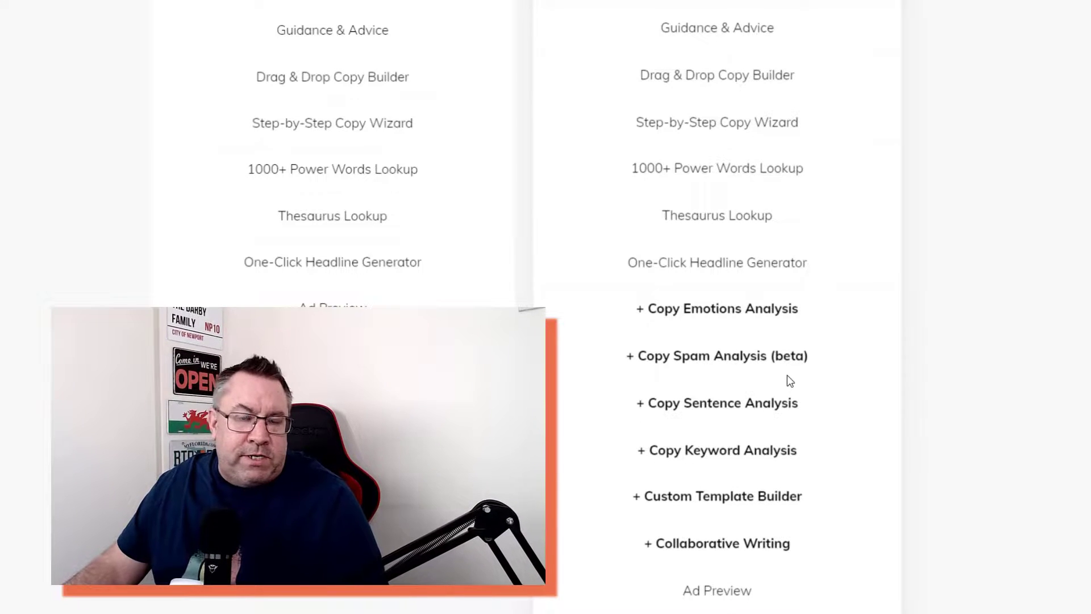
{"action": "scroll", "coordinate": [841, 393], "scroll_direction": "down", "scroll_amount": 1}
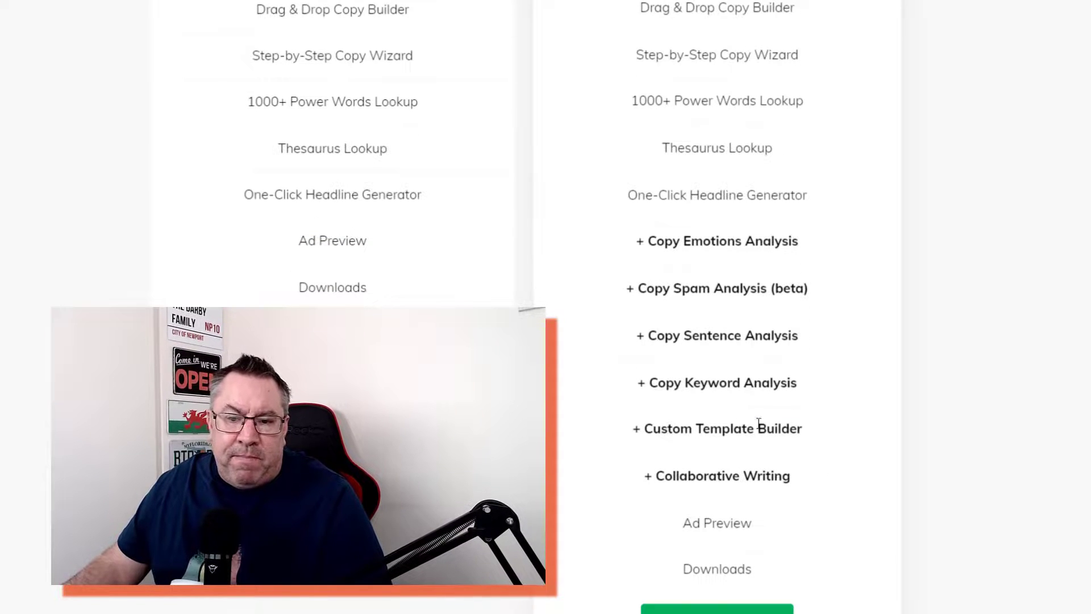
Highlight Custom Template Builder and Collaborative Writing in the Professional plan's features, and return to the plan prices
{"action": "left_click_drag", "start_coordinate": [803, 426], "coordinate": [640, 424]}
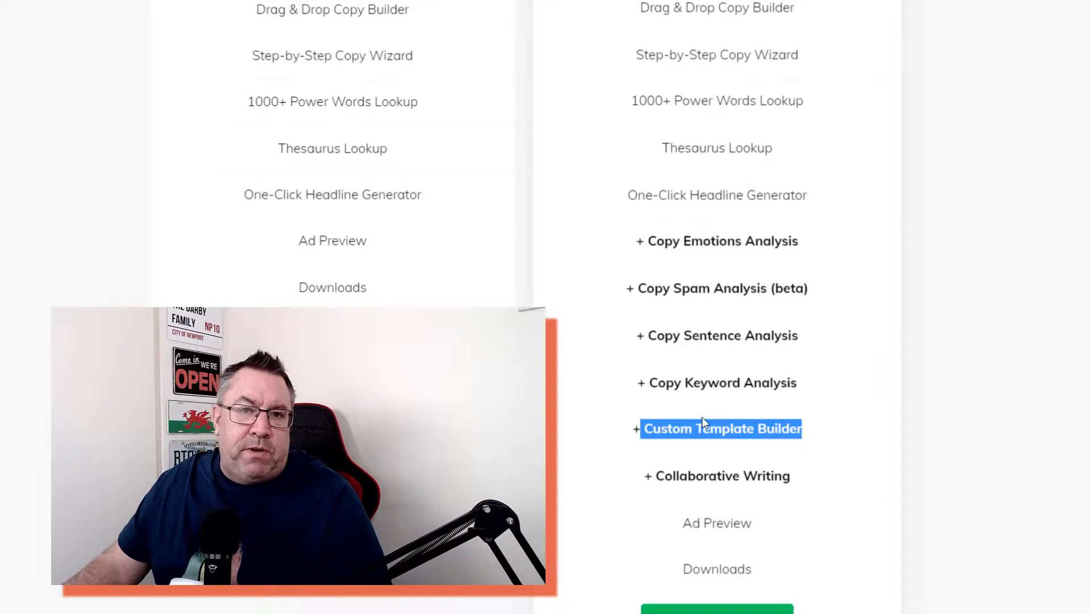
{"action": "scroll", "coordinate": [802, 436], "scroll_direction": "down", "scroll_amount": 1}
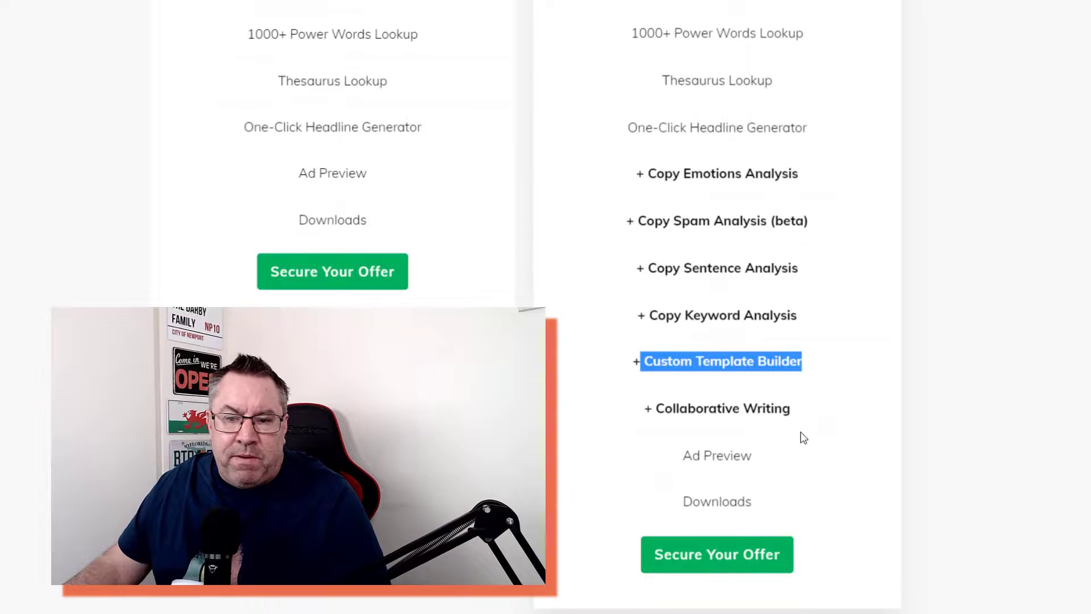
{"action": "left_click", "coordinate": [806, 411]}
{"action": "left_click_drag", "start_coordinate": [806, 411], "coordinate": [651, 398]}
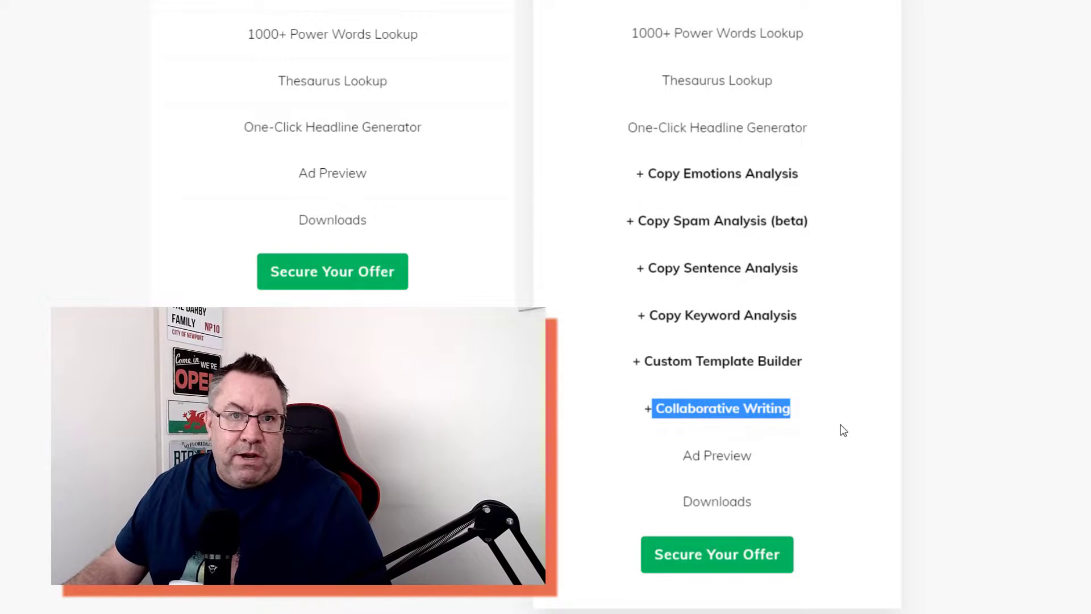
{"action": "scroll", "coordinate": [845, 432], "scroll_direction": "up", "scroll_amount": 8}
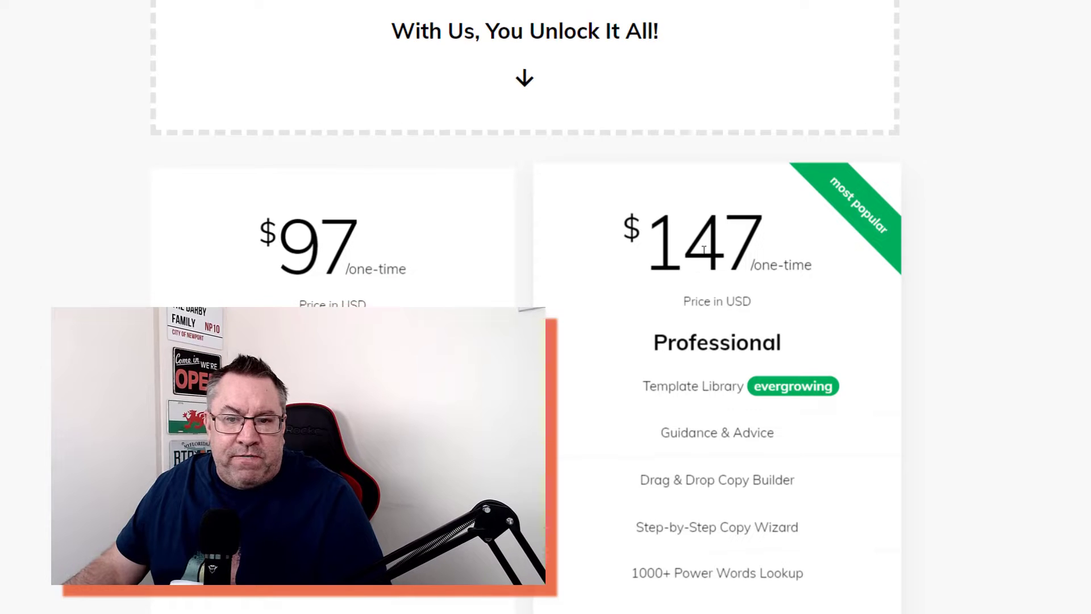
Review the one-time prices and included features of the Basic and Professional plans side by side
{"action": "scroll", "coordinate": [869, 455], "scroll_direction": "down", "scroll_amount": 2}
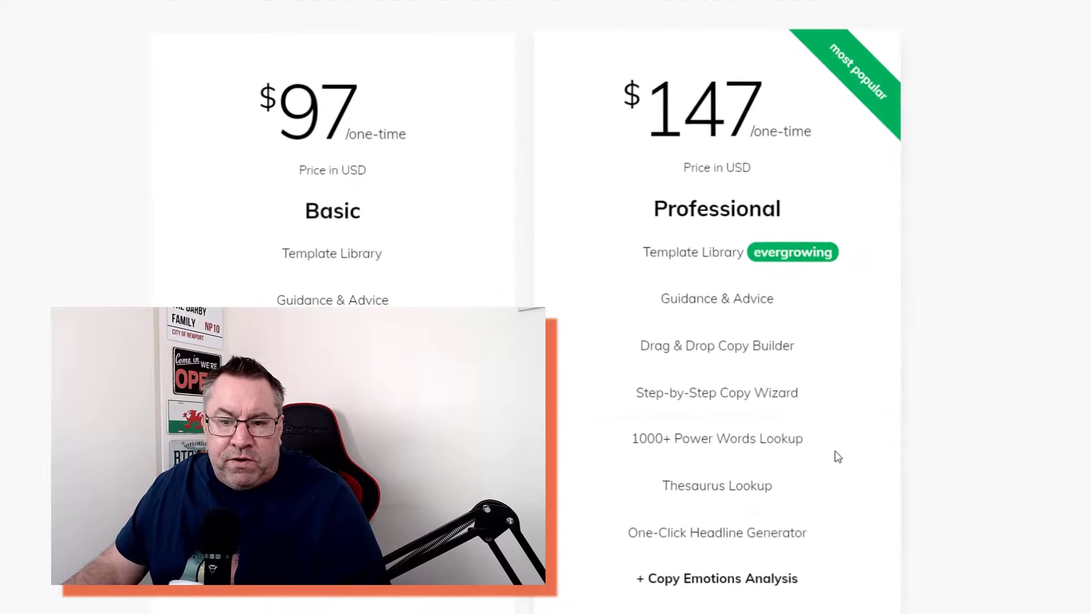
{"action": "scroll", "coordinate": [767, 434], "scroll_direction": "down", "scroll_amount": 3}
{"action": "scroll", "coordinate": [239, 128], "scroll_direction": "up", "scroll_amount": 3}
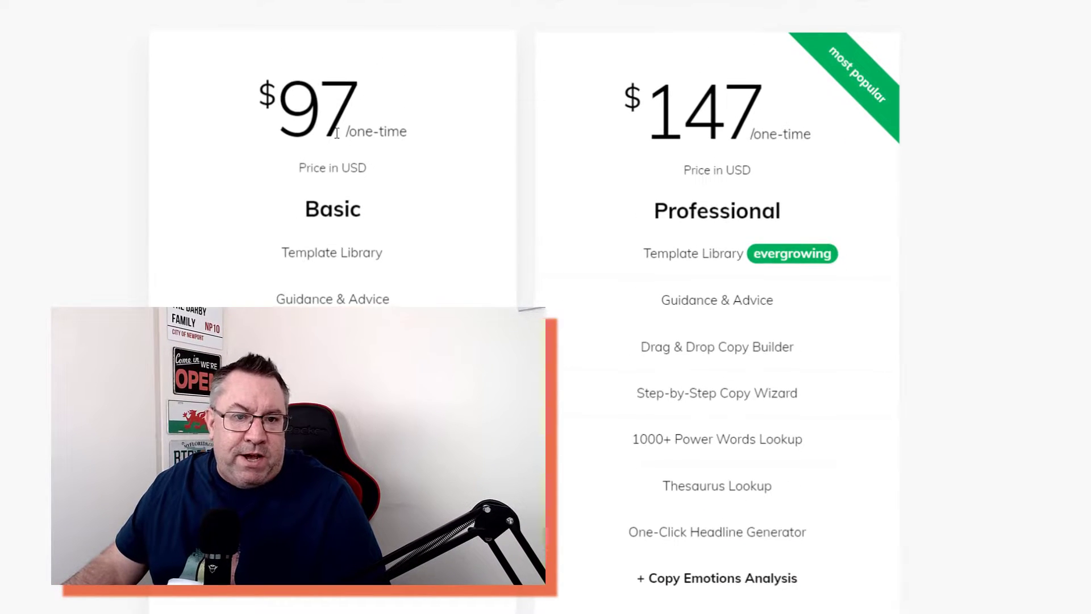
{"action": "scroll", "coordinate": [340, 132], "scroll_direction": "down", "scroll_amount": 2}
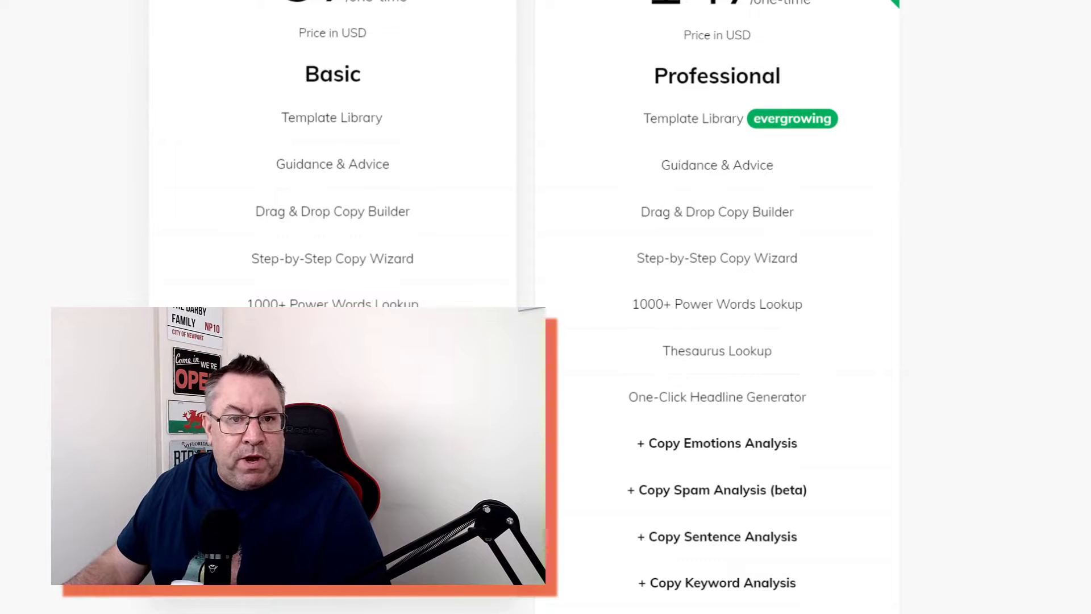
{"action": "scroll", "coordinate": [717, 307], "scroll_direction": "up", "scroll_amount": 2}
{"action": "scroll", "coordinate": [716, 307], "scroll_direction": "down", "scroll_amount": 1}
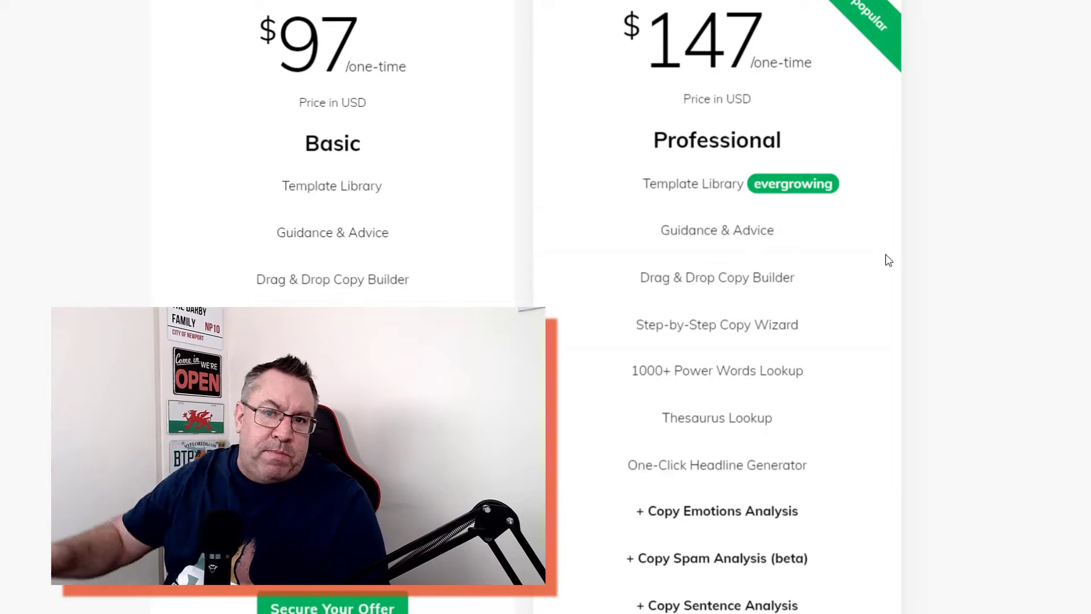
Examine the end of the plan comparison table, covering Collaborative Writing, Ad Preview and Downloads, and the money-back guarantee
{"action": "scroll", "coordinate": [953, 358], "scroll_direction": "up", "scroll_amount": 4}
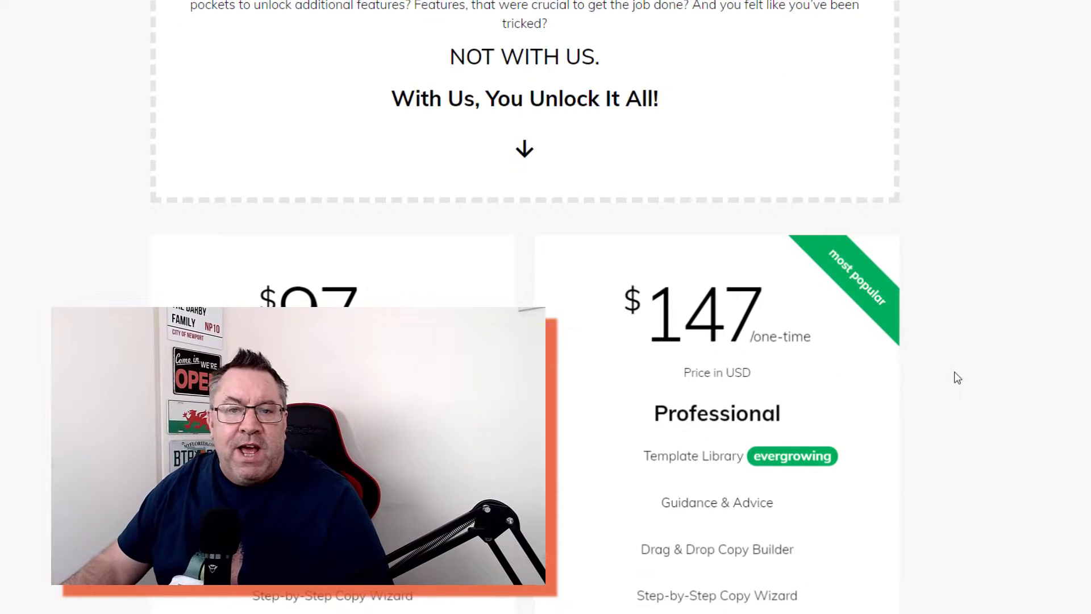
{"action": "scroll", "coordinate": [956, 374], "scroll_direction": "up", "scroll_amount": 12}
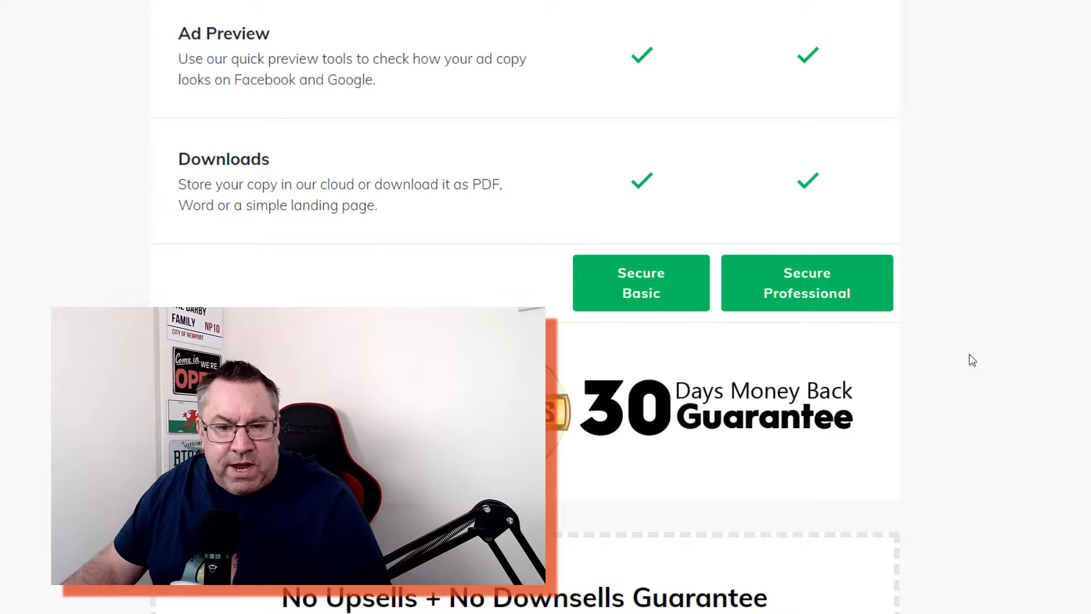
{"action": "scroll", "coordinate": [973, 359], "scroll_direction": "up", "scroll_amount": 2}
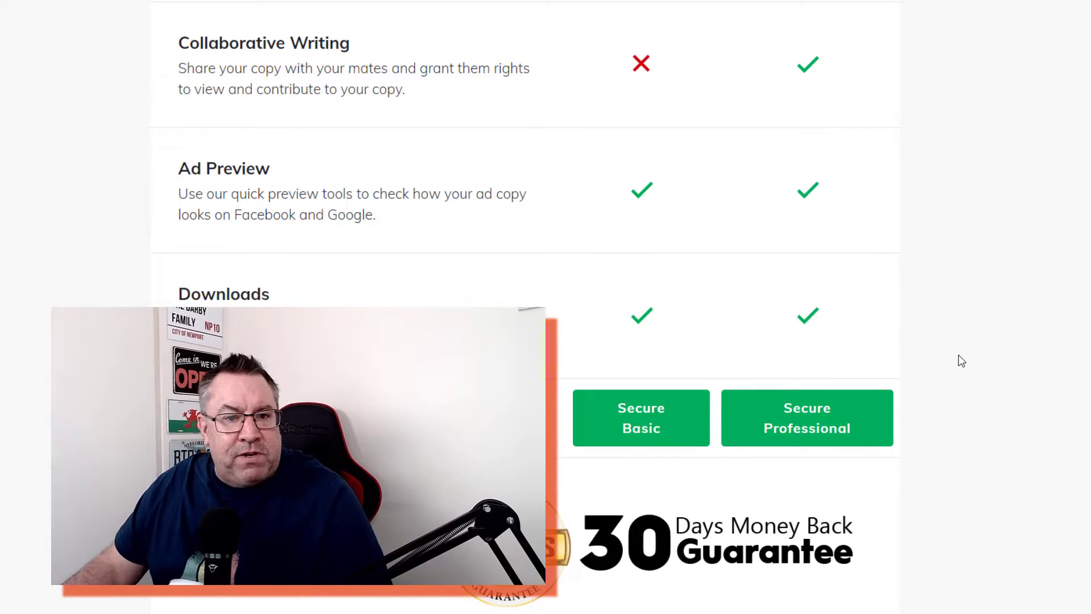